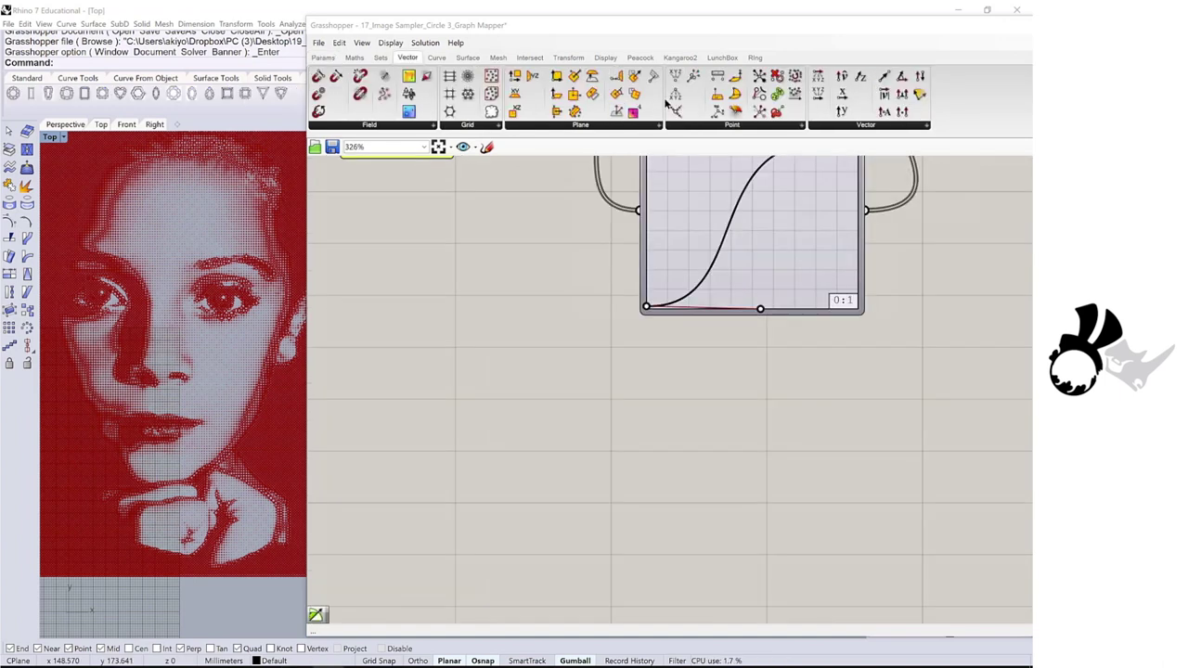
Step: Add a Deconstruct and Construct Point pair, feeding in the sampled points and wiring Y across
{"action": "left_click_drag", "start_coordinate": [525, 348], "coordinate": [499, 374]}
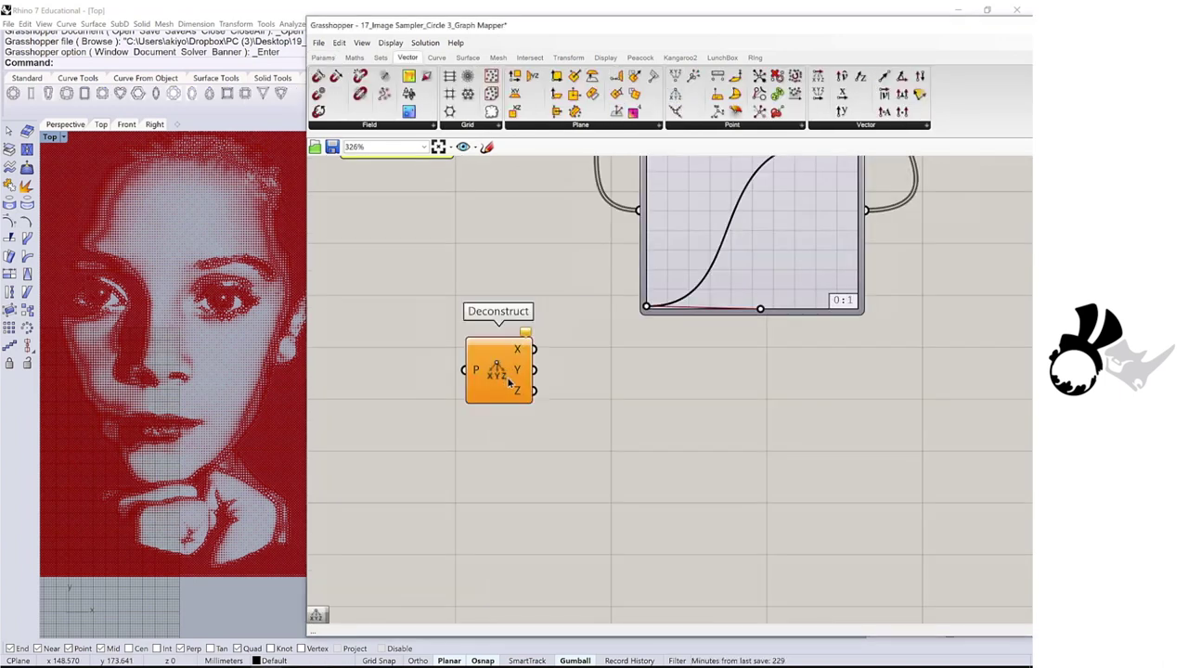
{"action": "left_click_drag", "start_coordinate": [676, 78], "coordinate": [626, 373]}
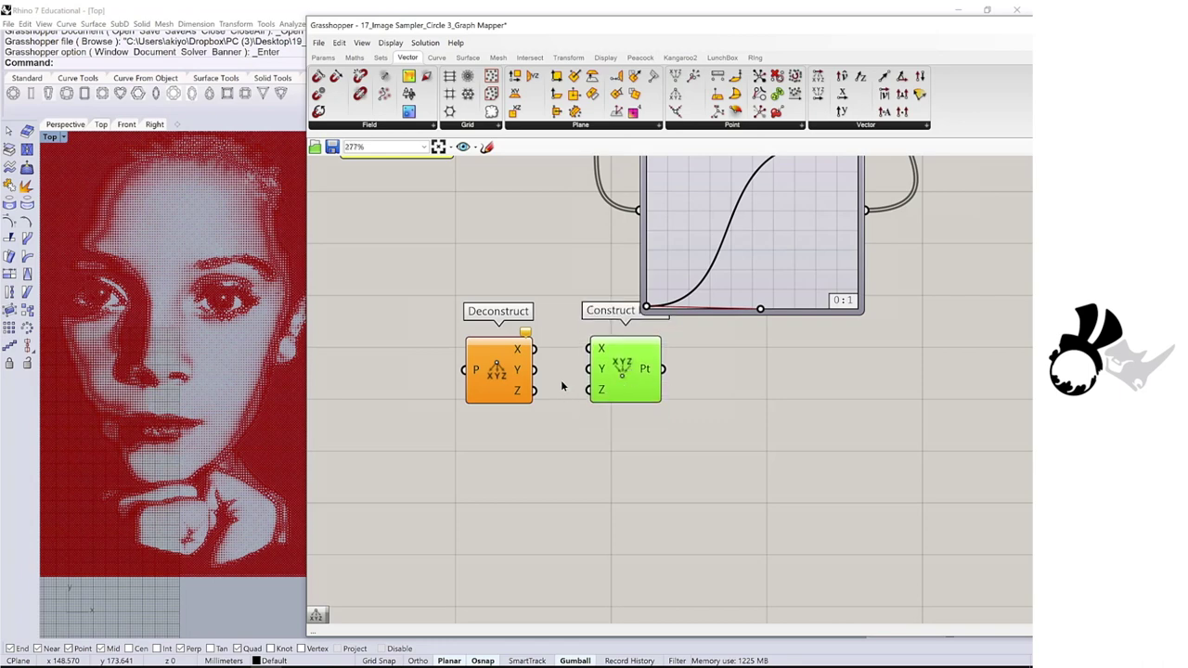
{"action": "scroll", "coordinate": [561, 386], "scroll_direction": "down", "scroll_amount": 3}
{"action": "scroll", "coordinate": [558, 424], "scroll_direction": "down", "scroll_amount": 1}
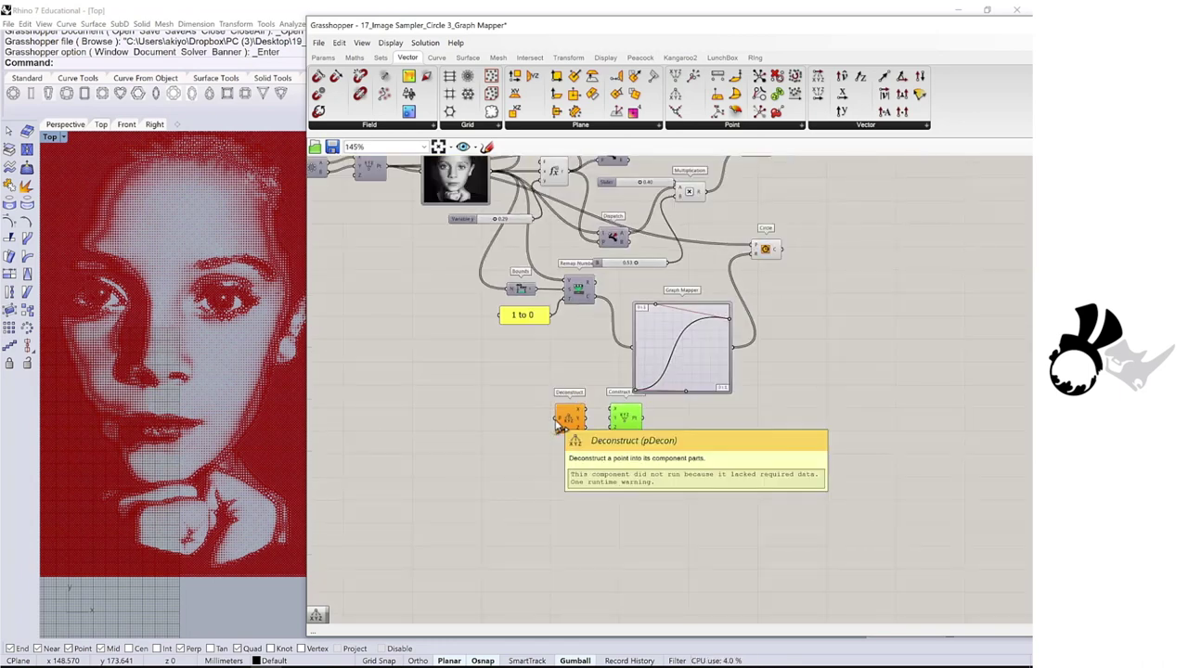
{"action": "left_click_drag", "start_coordinate": [556, 419], "coordinate": [388, 182]}
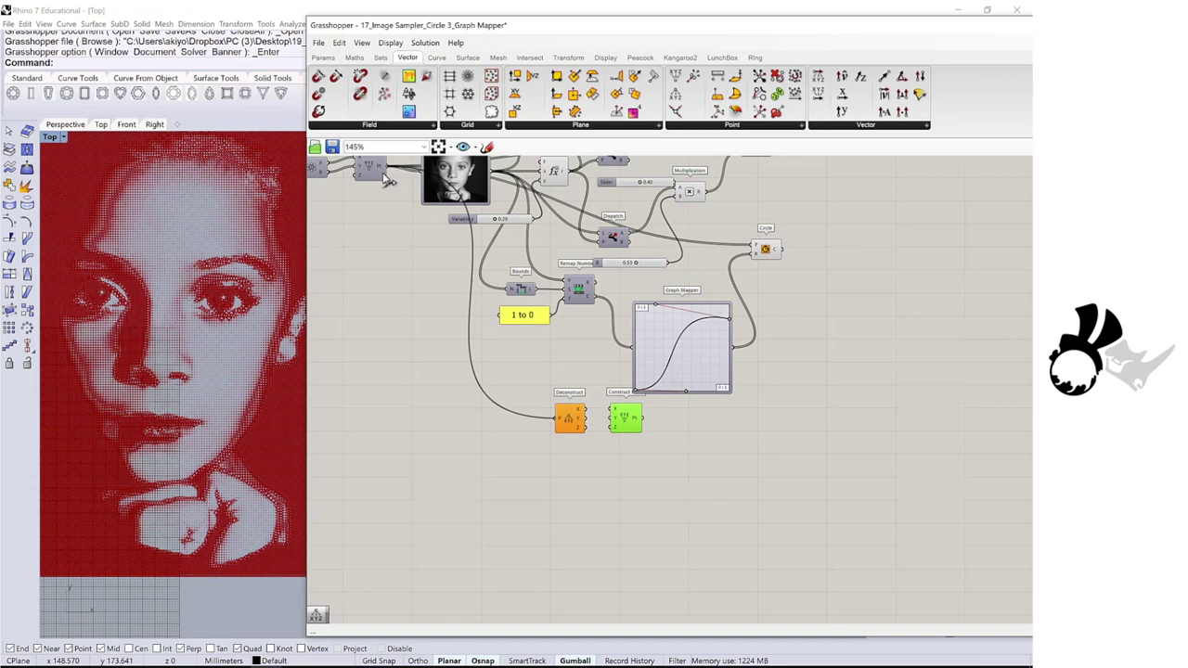
{"action": "scroll", "coordinate": [520, 417], "scroll_direction": "up", "scroll_amount": 5}
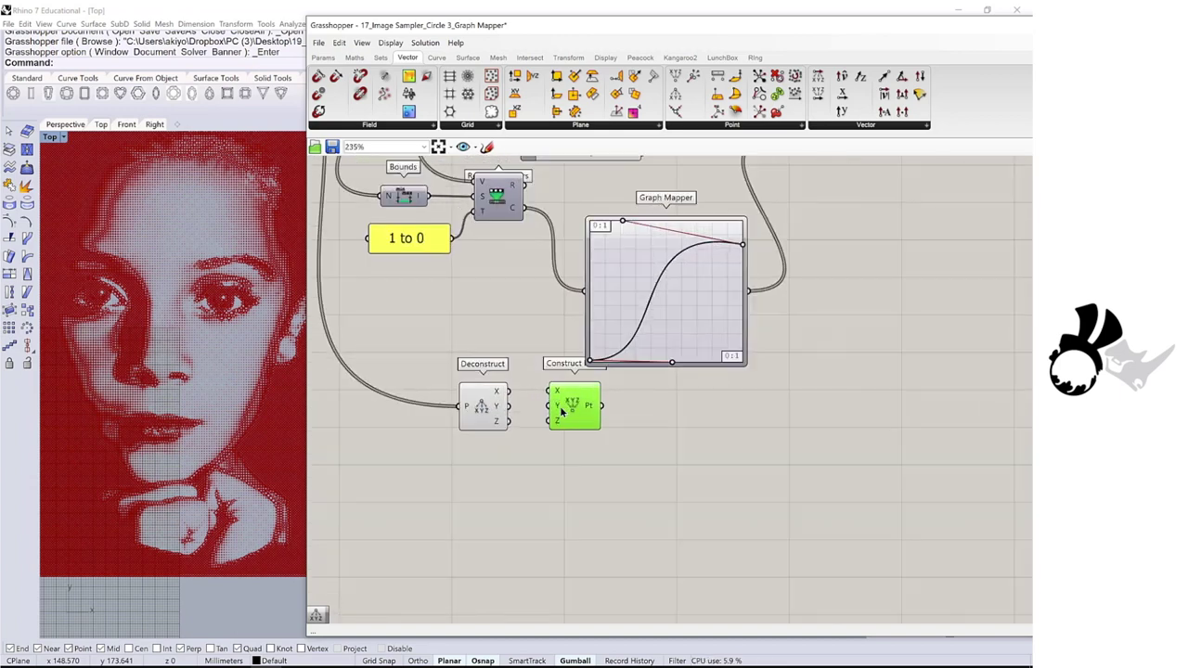
{"action": "left_click_drag", "start_coordinate": [430, 371], "coordinate": [501, 364]}
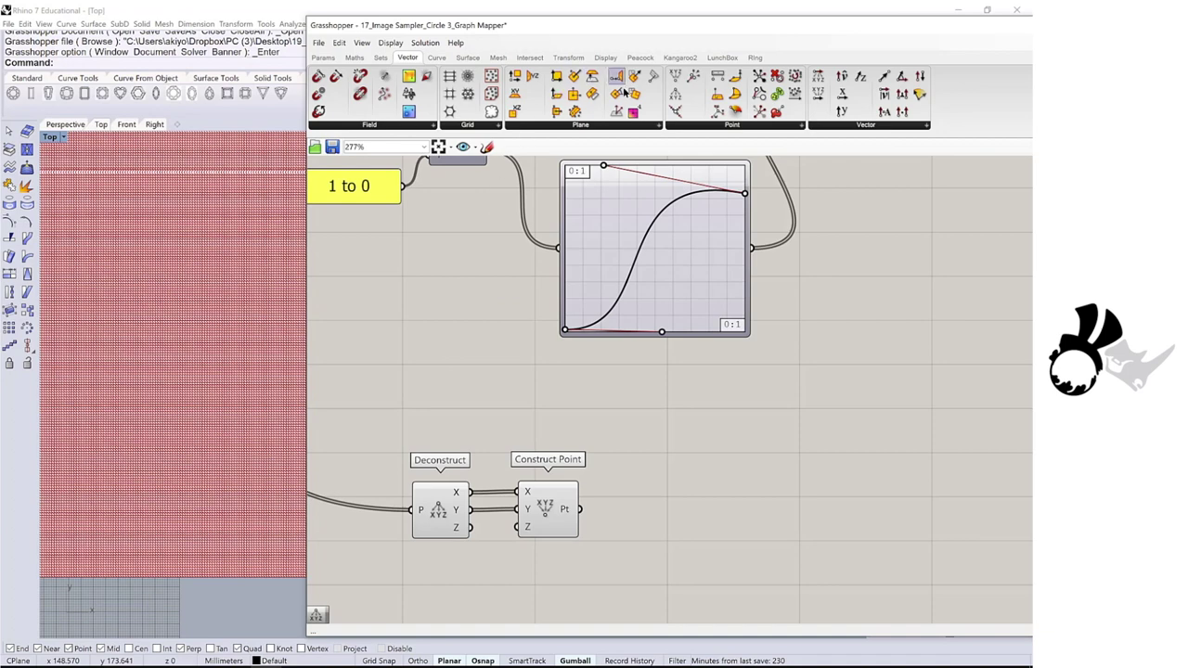
Step: Add a second Deconstruct–Construct Point pair with X wired across, chained from the first pair's points
{"action": "left_click_drag", "start_coordinate": [631, 237], "coordinate": [453, 394]}
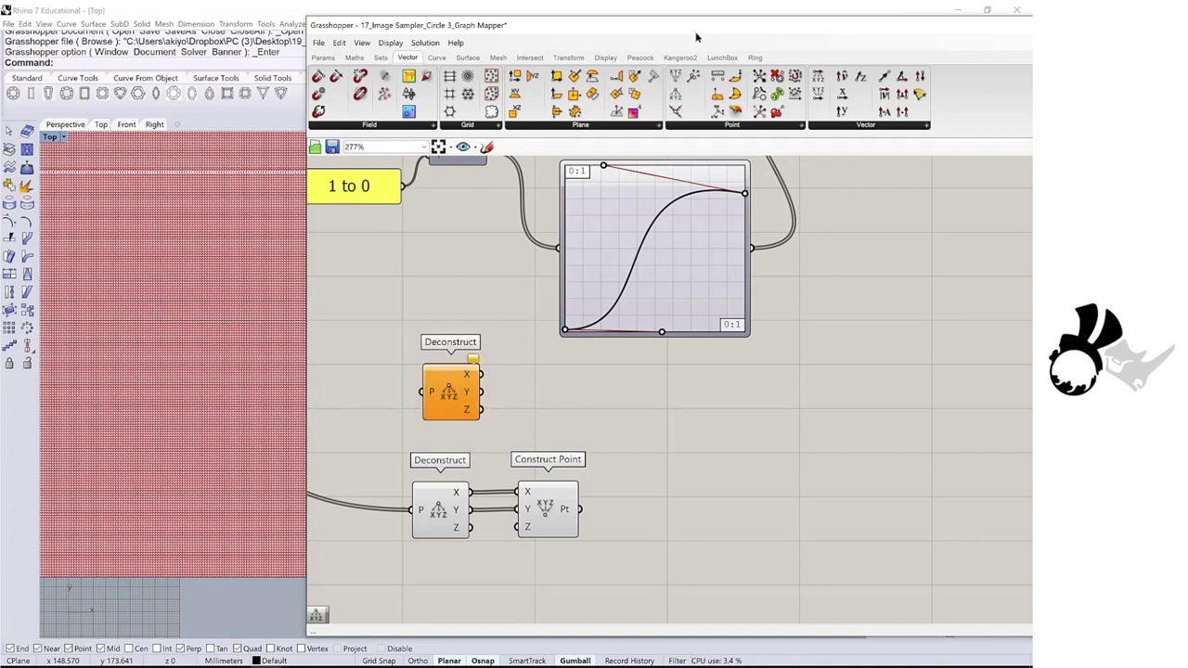
{"action": "left_click_drag", "start_coordinate": [675, 93], "coordinate": [546, 404]}
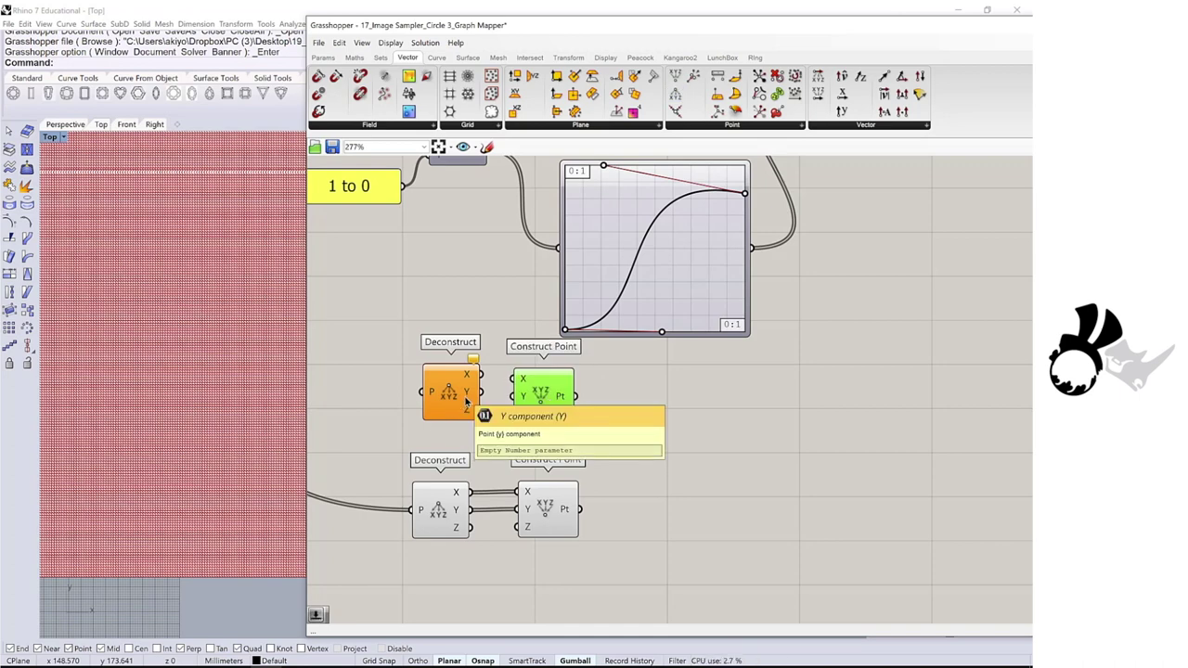
{"action": "left_click_drag", "start_coordinate": [480, 375], "coordinate": [637, 456]}
{"action": "scroll", "coordinate": [483, 368], "scroll_direction": "down", "scroll_amount": 2}
{"action": "left_click_drag", "start_coordinate": [653, 392], "coordinate": [678, 417]}
{"action": "scroll", "coordinate": [543, 361], "scroll_direction": "down", "scroll_amount": 3}
Step: Disable the Circle component
{"action": "left_click", "coordinate": [741, 271]}
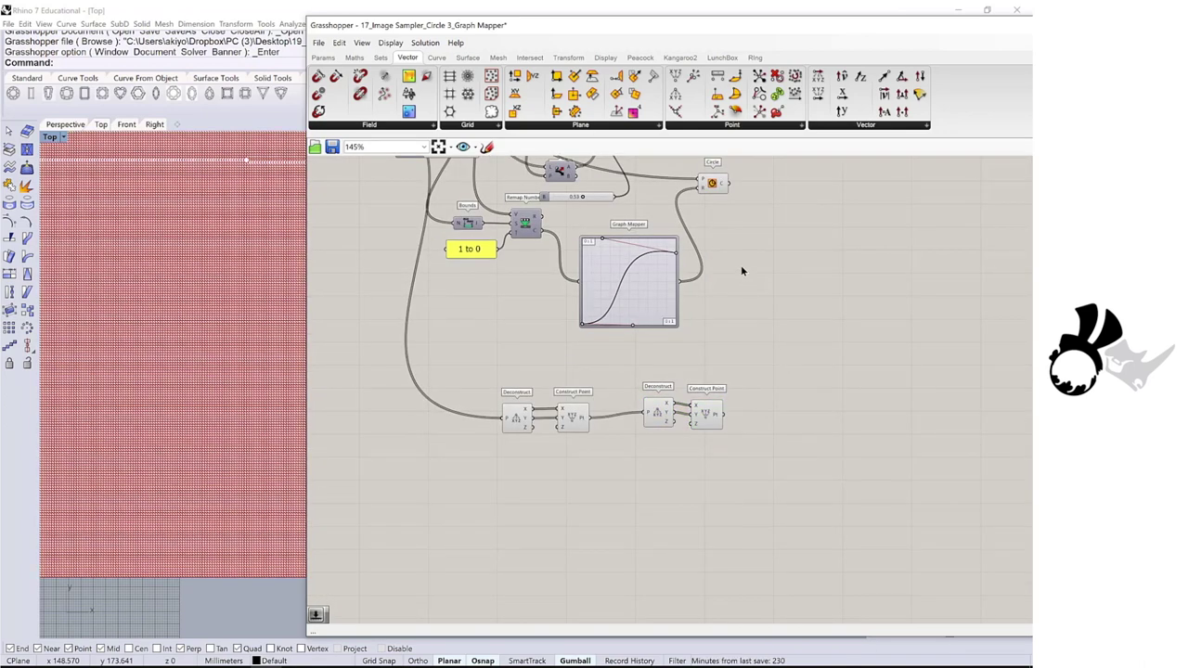
{"action": "right_click_drag", "start_coordinate": [742, 271], "coordinate": [615, 384]}
{"action": "scroll", "coordinate": [628, 318], "scroll_direction": "up", "scroll_amount": 3}
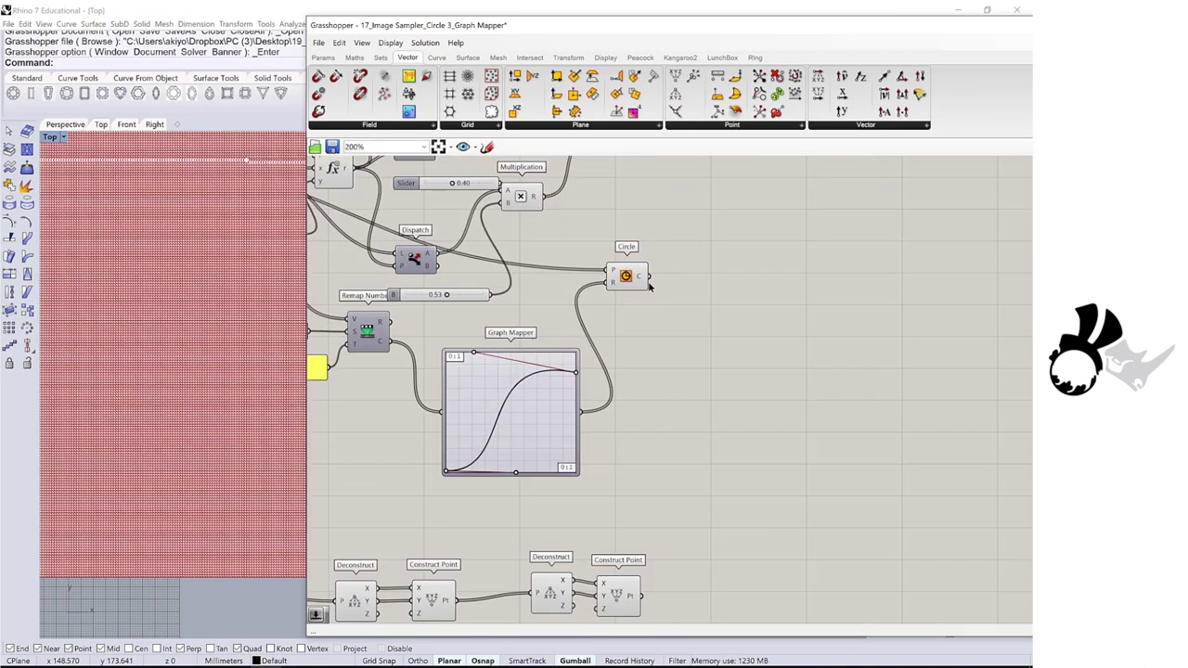
{"action": "right_click", "coordinate": [627, 295]}
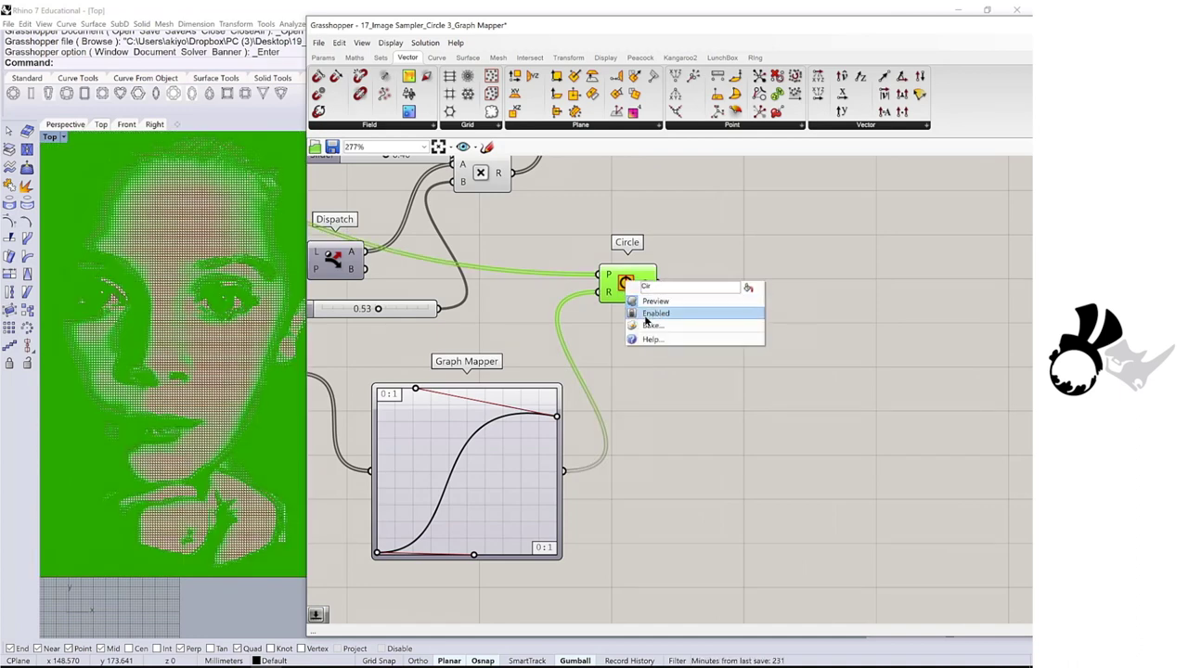
{"action": "left_click", "coordinate": [655, 313]}
Step: Turn off preview for the four point components and move the second pair slightly higher
{"action": "scroll", "coordinate": [639, 366], "scroll_direction": "down", "scroll_amount": 2}
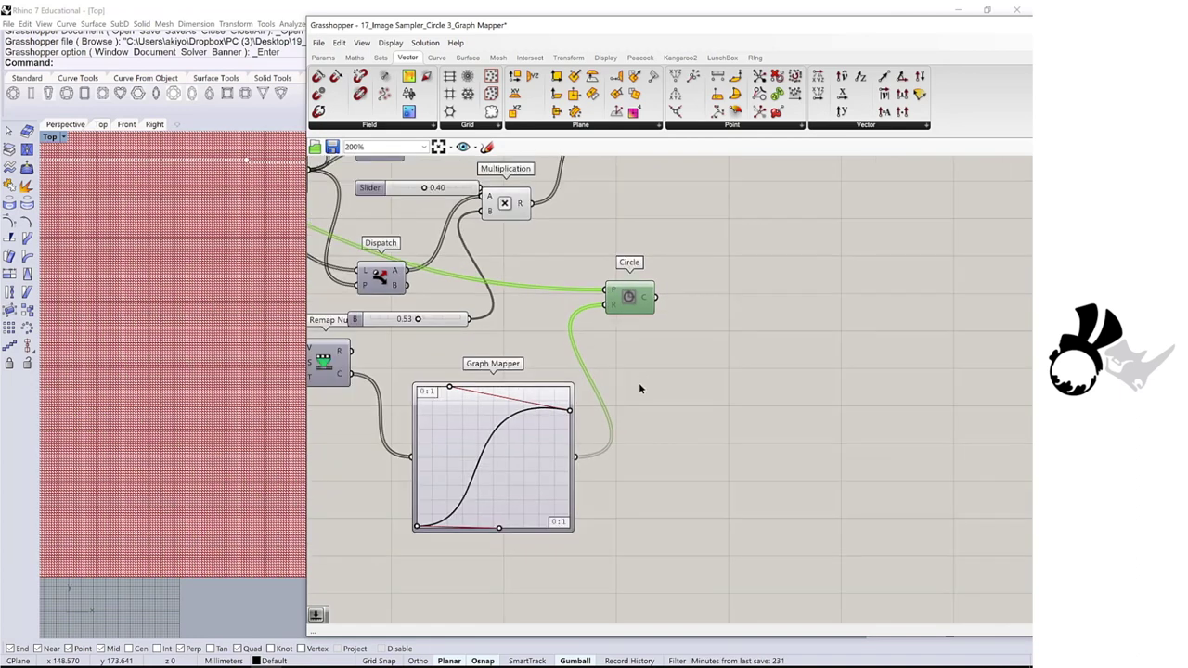
{"action": "right_click_drag", "start_coordinate": [639, 382], "coordinate": [664, 261]}
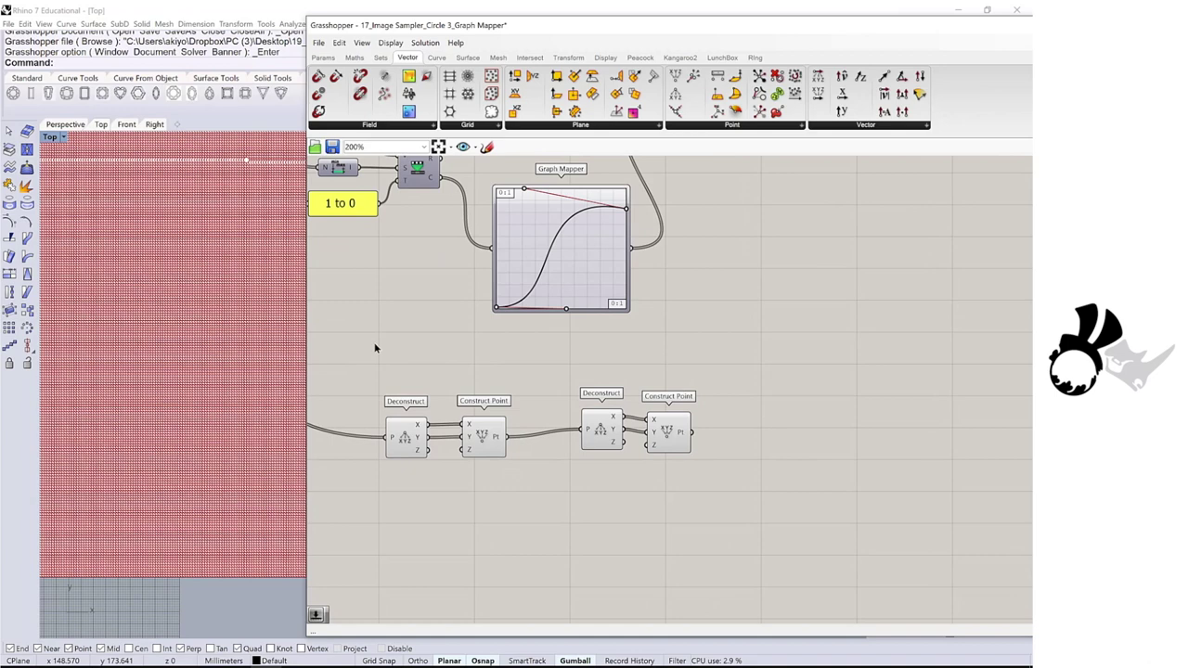
{"action": "left_click_drag", "start_coordinate": [363, 330], "coordinate": [787, 547]}
{"action": "middle_click", "coordinate": [557, 411]}
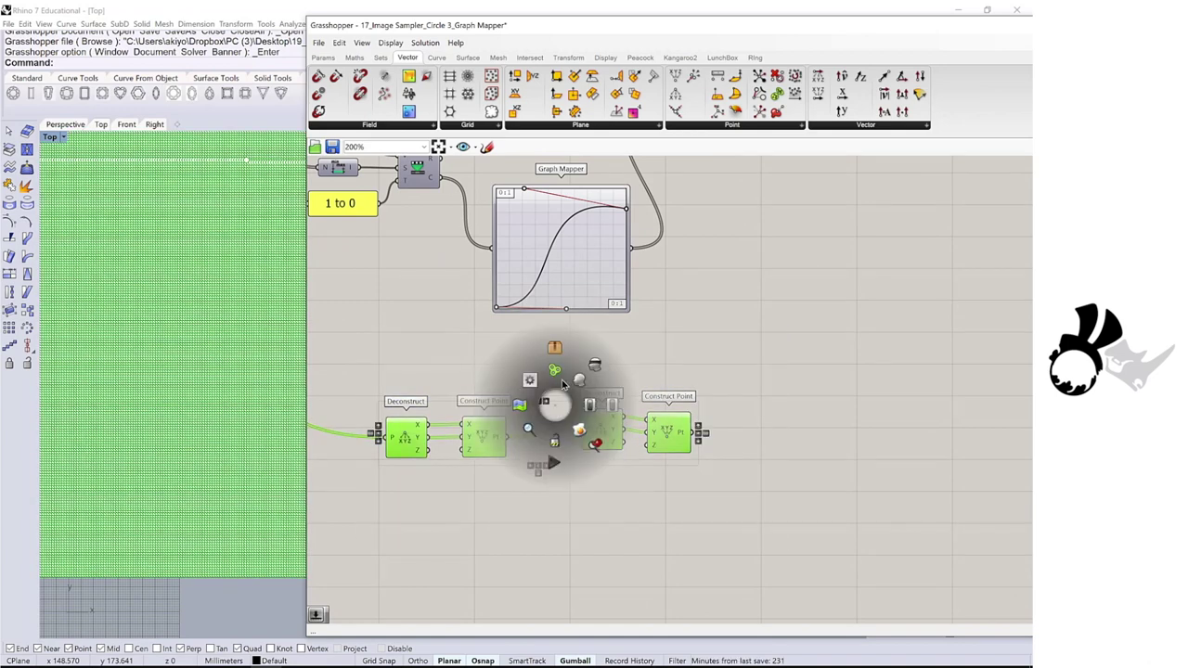
{"action": "left_click", "coordinate": [597, 365]}
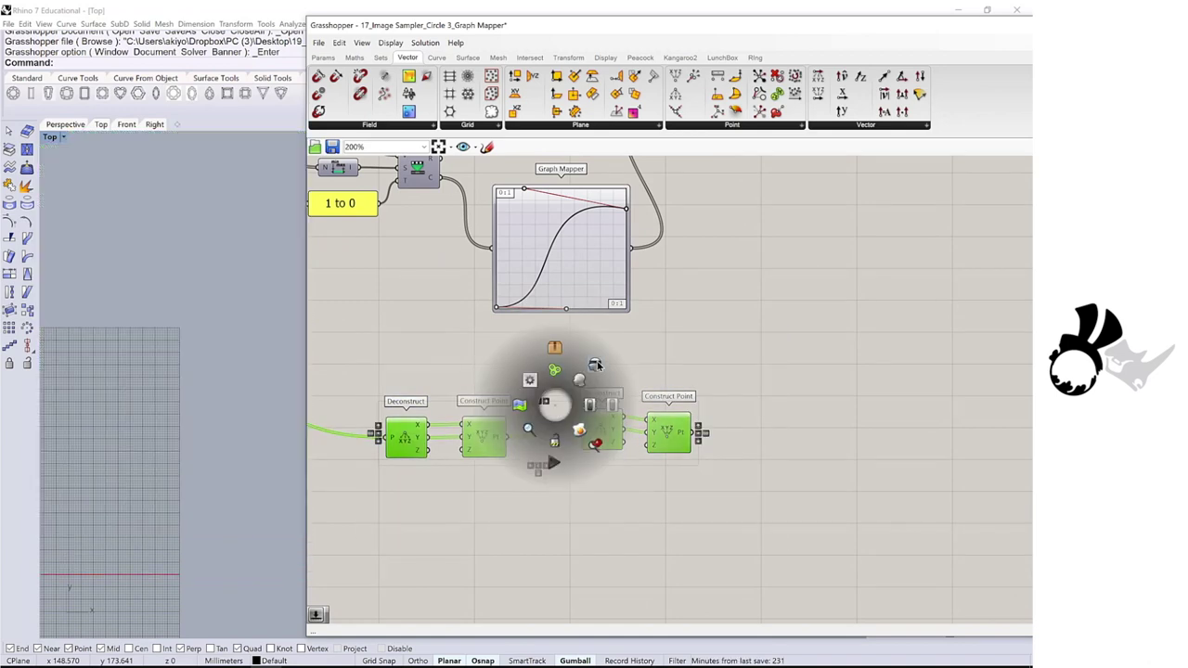
{"action": "left_click", "coordinate": [619, 535]}
{"action": "scroll", "coordinate": [619, 536], "scroll_direction": "up", "scroll_amount": 1}
{"action": "left_click_drag", "start_coordinate": [755, 480], "coordinate": [588, 384]}
{"action": "left_click_drag", "start_coordinate": [702, 436], "coordinate": [705, 378]}
Step: Multiply the image brightness by a 10 slider and send the result into Construct Point Z
{"action": "left_click", "coordinate": [640, 534]}
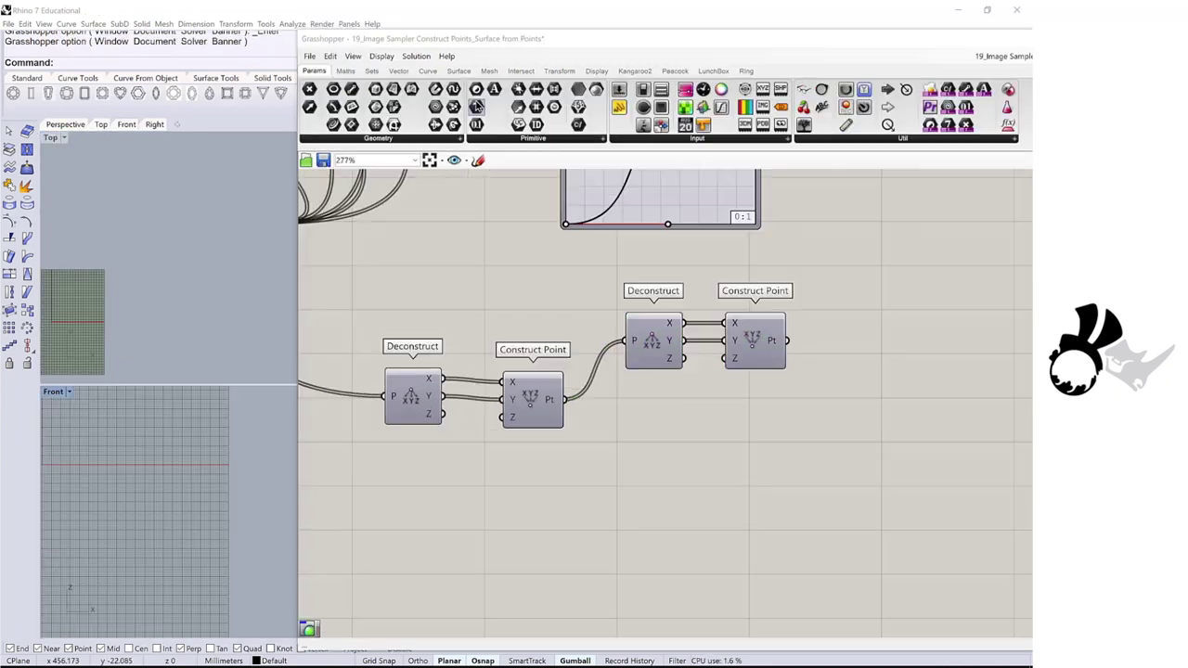
{"action": "left_click_drag", "start_coordinate": [488, 107], "coordinate": [417, 490]}
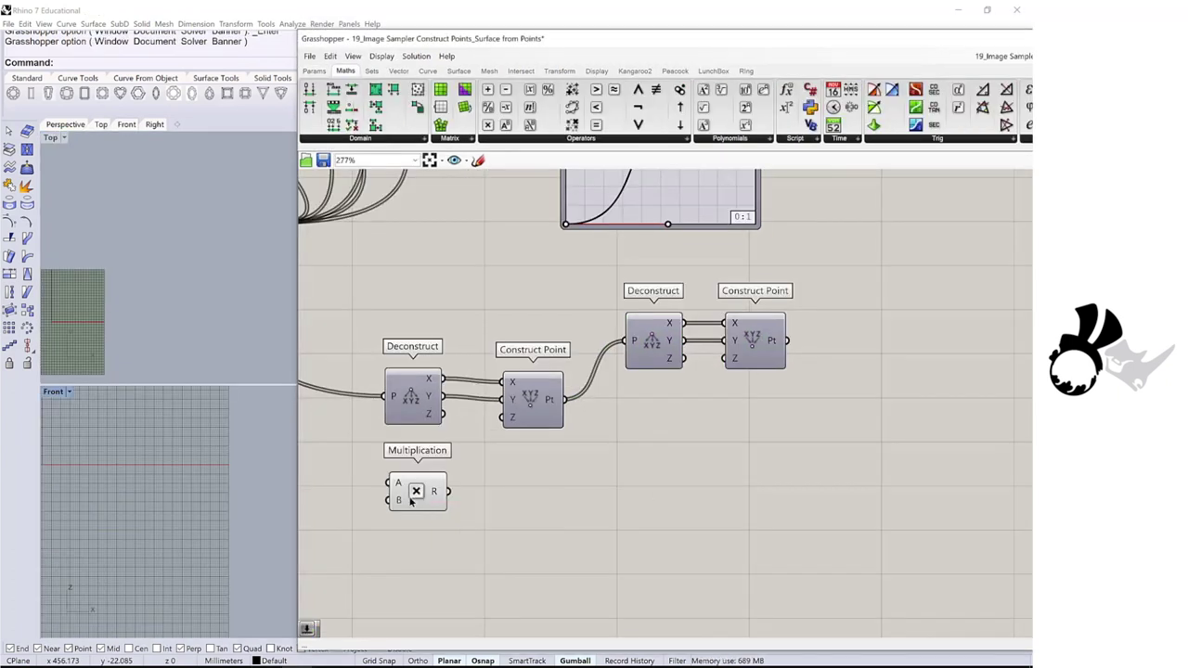
{"action": "right_click_drag", "start_coordinate": [415, 502], "coordinate": [511, 483]}
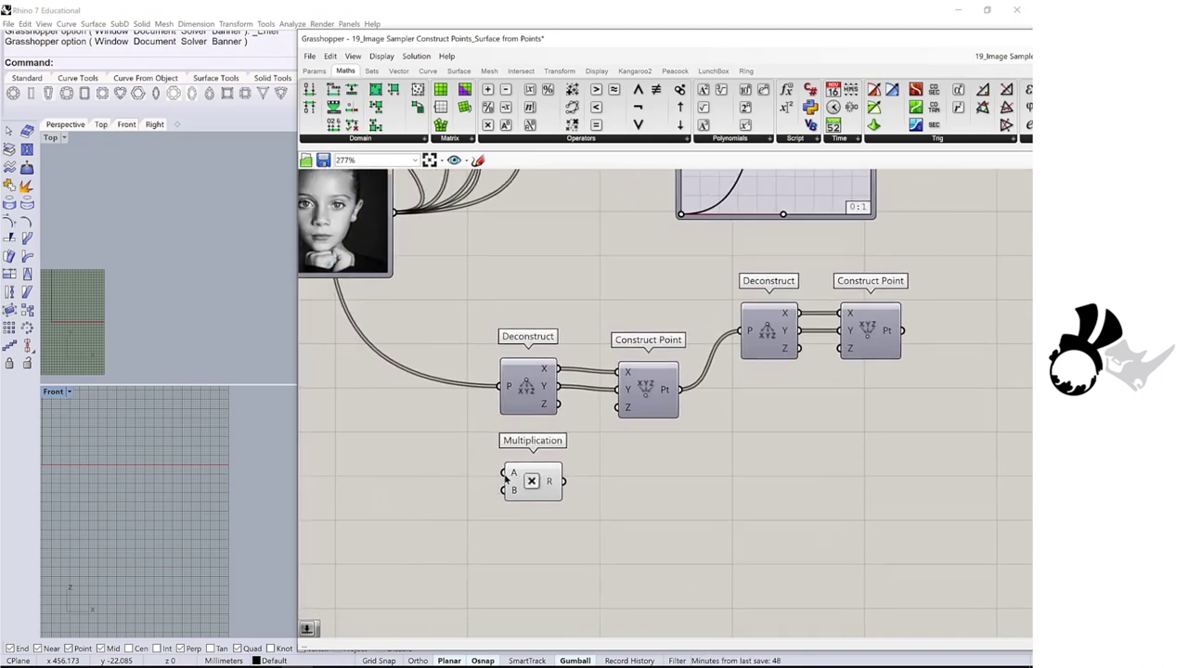
{"action": "left_click_drag", "start_coordinate": [509, 475], "coordinate": [399, 217]}
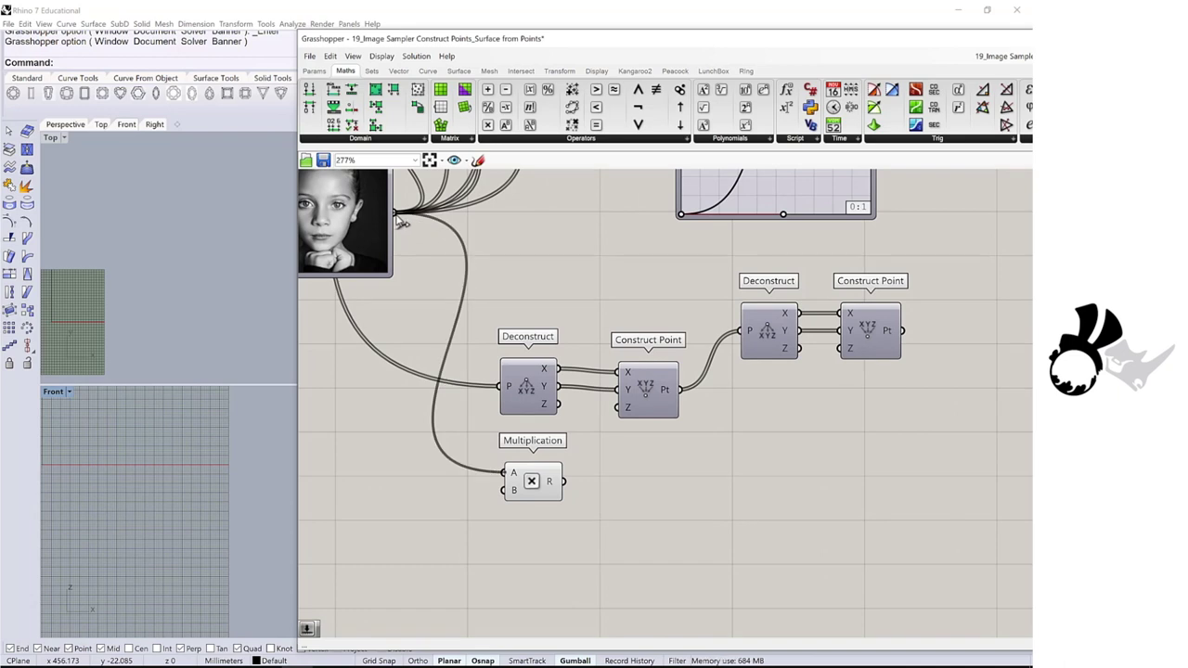
{"action": "double_click", "coordinate": [399, 518]}
{"action": "type", "text": "10"}
{"action": "key", "text": "Return"}
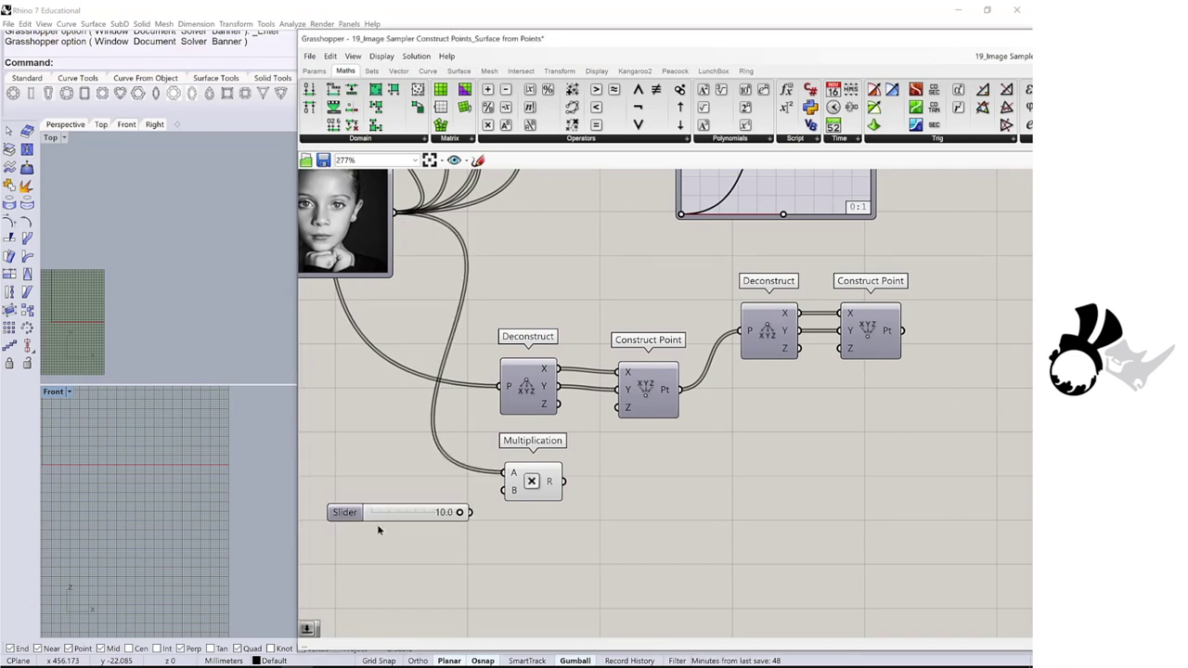
{"action": "left_click_drag", "start_coordinate": [470, 513], "coordinate": [621, 409]}
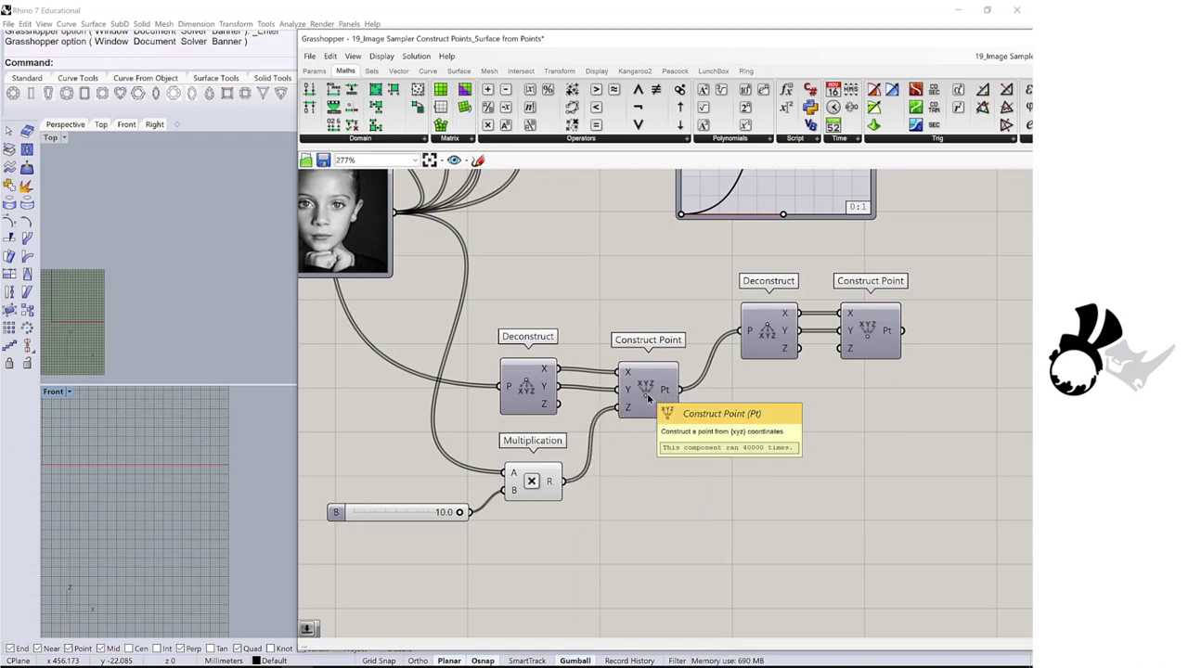
{"action": "left_click_drag", "start_coordinate": [640, 400], "coordinate": [638, 398]}
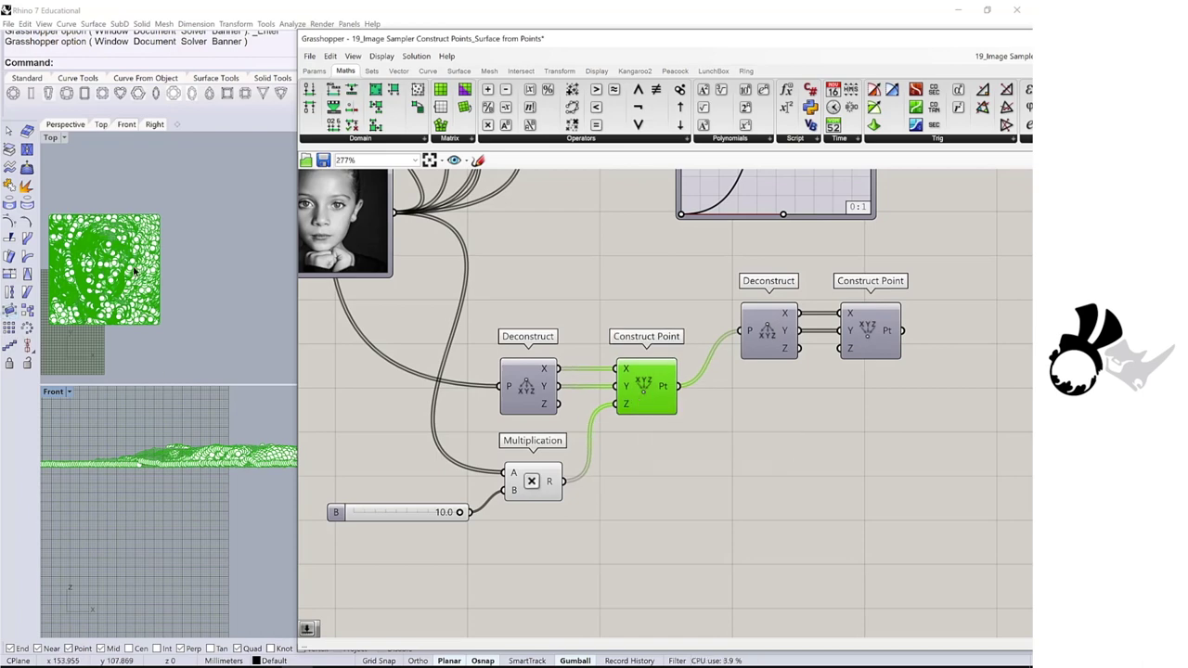
{"action": "scroll", "coordinate": [167, 261], "scroll_direction": "up", "scroll_amount": 5}
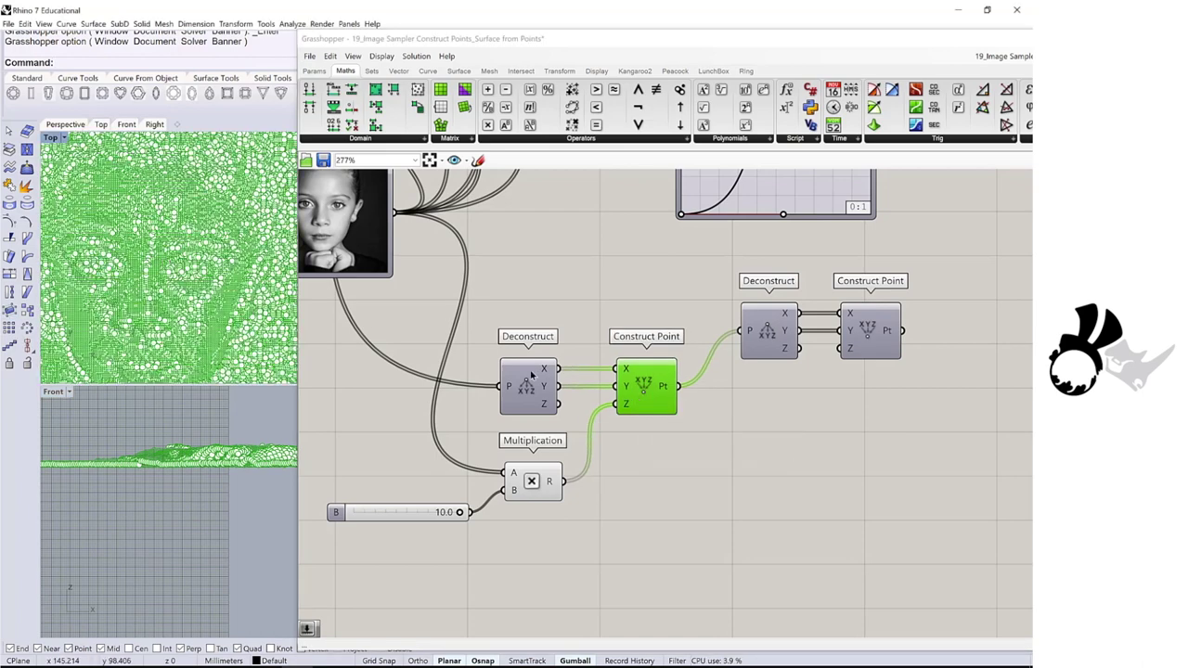
Step: Add Bounding Box and Evaluate Box components, boxing the relief points and evaluating that box
{"action": "left_click", "coordinate": [702, 442]}
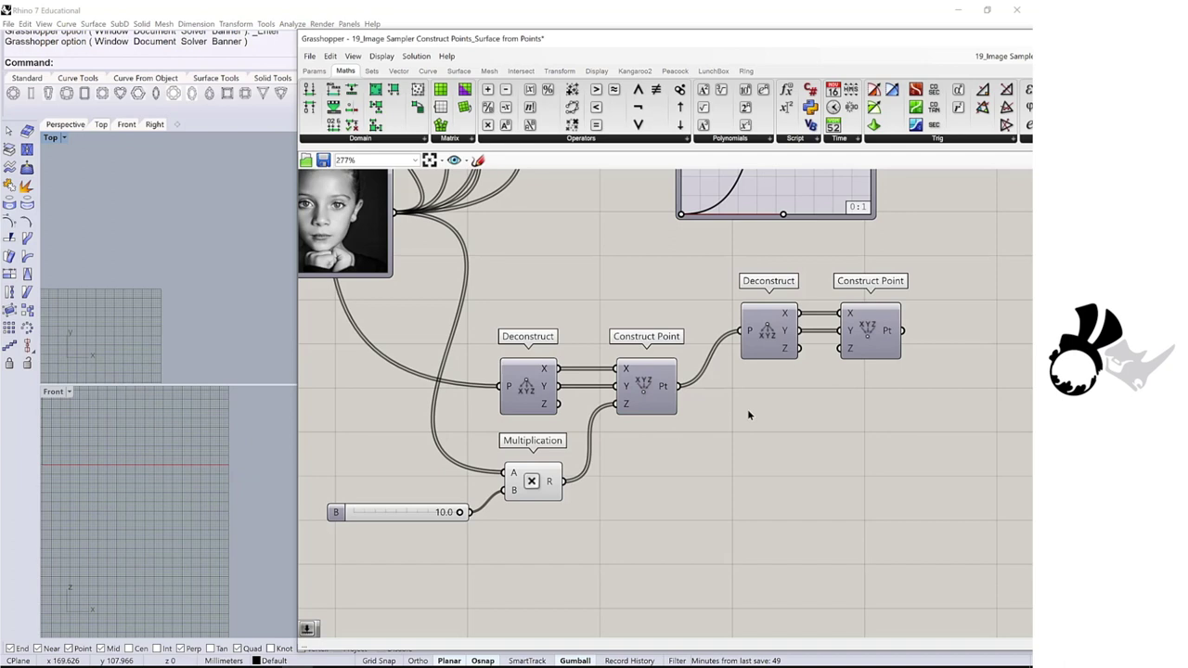
{"action": "right_click_drag", "start_coordinate": [747, 408], "coordinate": [649, 390]}
{"action": "double_click", "coordinate": [637, 448]}
{"action": "type", "text": "bounding"}
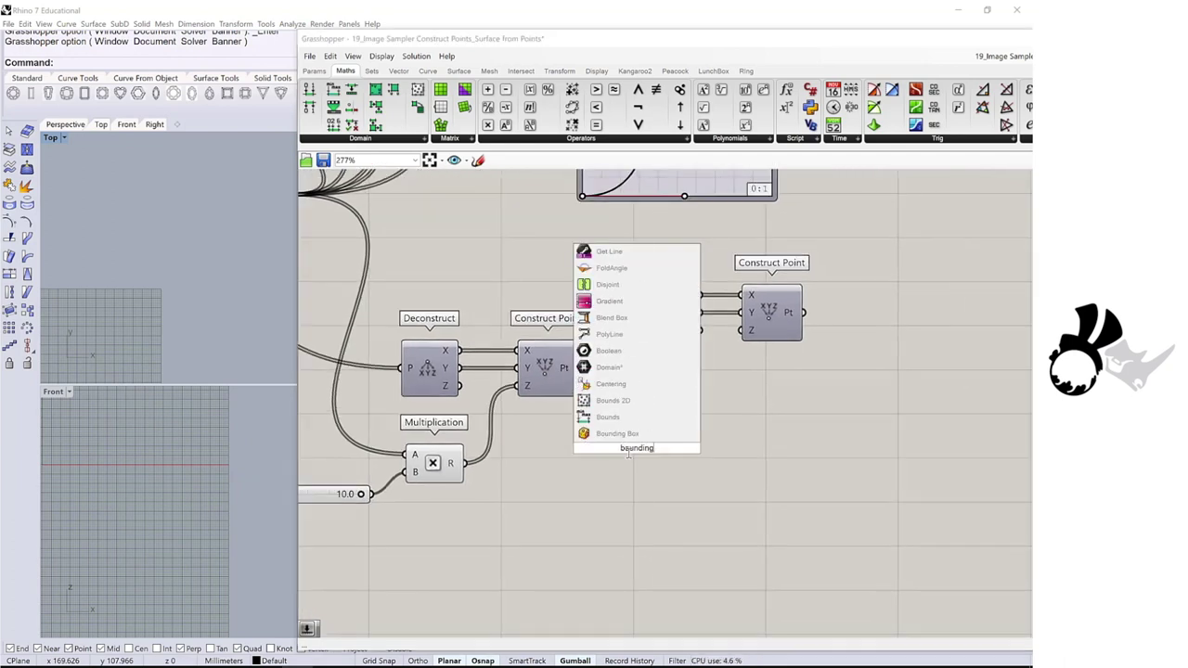
{"action": "key", "text": "Return"}
{"action": "double_click", "coordinate": [732, 469]}
{"action": "type", "text": "evaluatebox"}
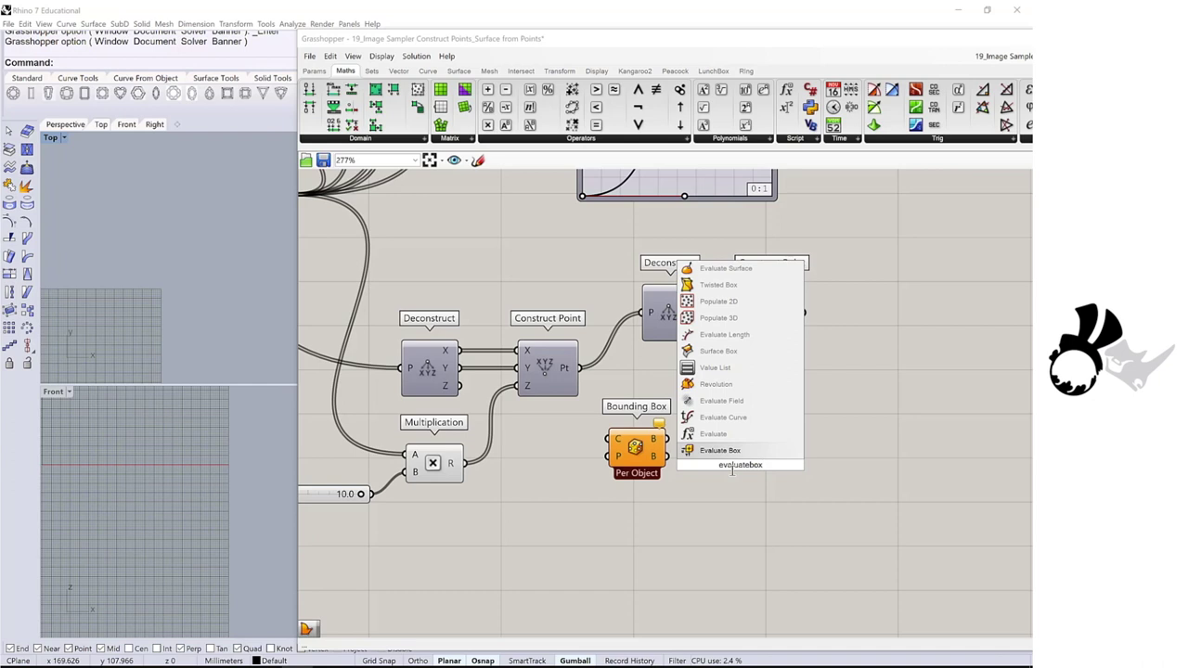
{"action": "key", "text": "Return"}
{"action": "left_click_drag", "start_coordinate": [606, 438], "coordinate": [582, 368]}
{"action": "left_click_drag", "start_coordinate": [667, 439], "coordinate": [722, 445]}
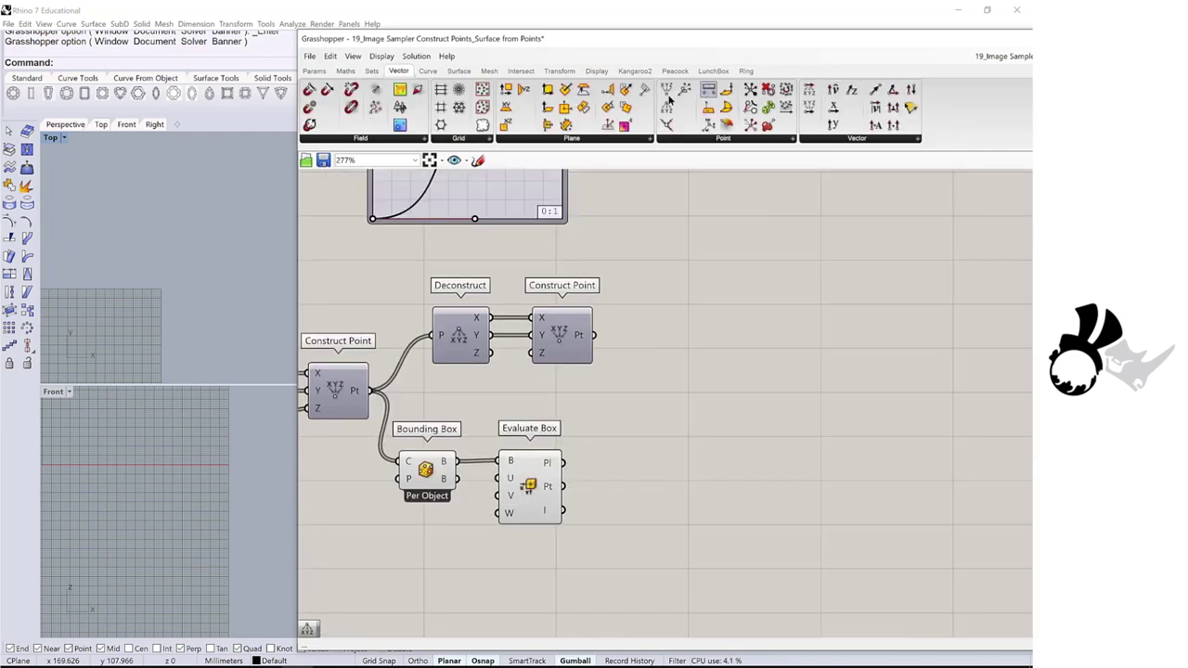
Step: Add a third Deconstruct–Construct Point pair fed by Evaluate Box's point, with X and Y wired
{"action": "left_click_drag", "start_coordinate": [666, 109], "coordinate": [654, 438]}
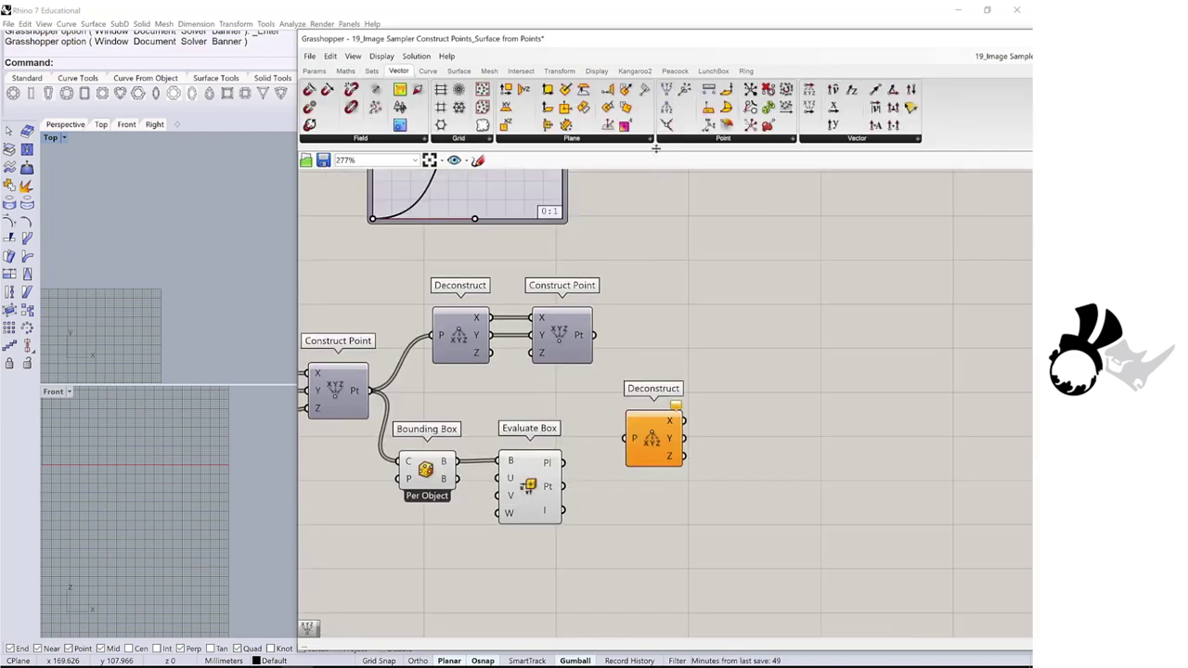
{"action": "left_click_drag", "start_coordinate": [668, 108], "coordinate": [742, 388]}
{"action": "left_click_drag", "start_coordinate": [752, 441], "coordinate": [753, 440]}
{"action": "left_click_drag", "start_coordinate": [568, 495], "coordinate": [623, 438]}
{"action": "scroll", "coordinate": [550, 477], "scroll_direction": "up", "scroll_amount": 2}
{"action": "left_click_drag", "start_coordinate": [734, 399], "coordinate": [787, 426]}
{"action": "left_click", "coordinate": [522, 489]}
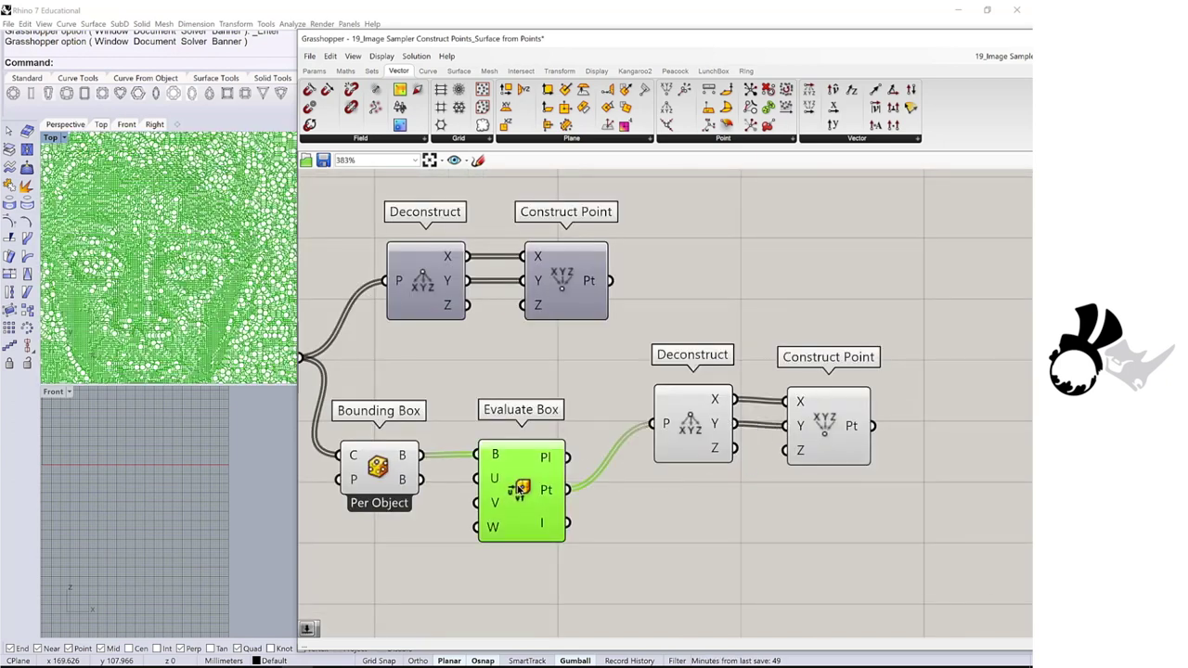
{"action": "left_click_drag", "start_coordinate": [523, 489], "coordinate": [519, 489]}
{"action": "left_click", "coordinate": [556, 388]}
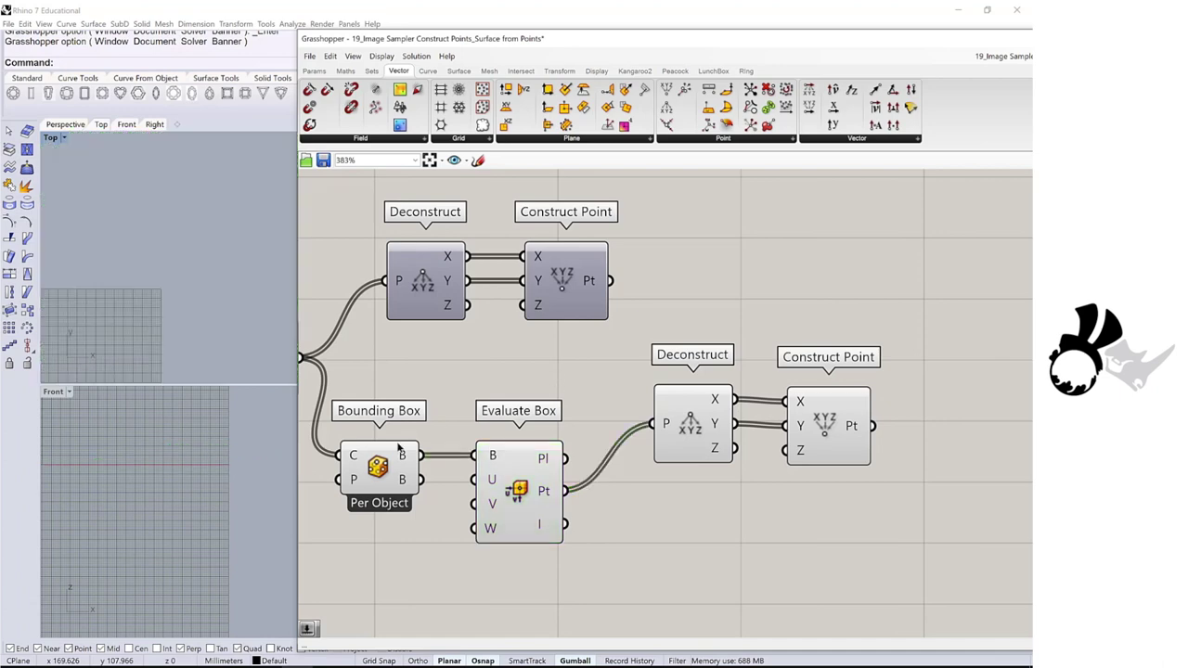
Step: Switch the Bounding Box to Union Box so one box encloses all points
{"action": "left_click", "coordinate": [386, 477]}
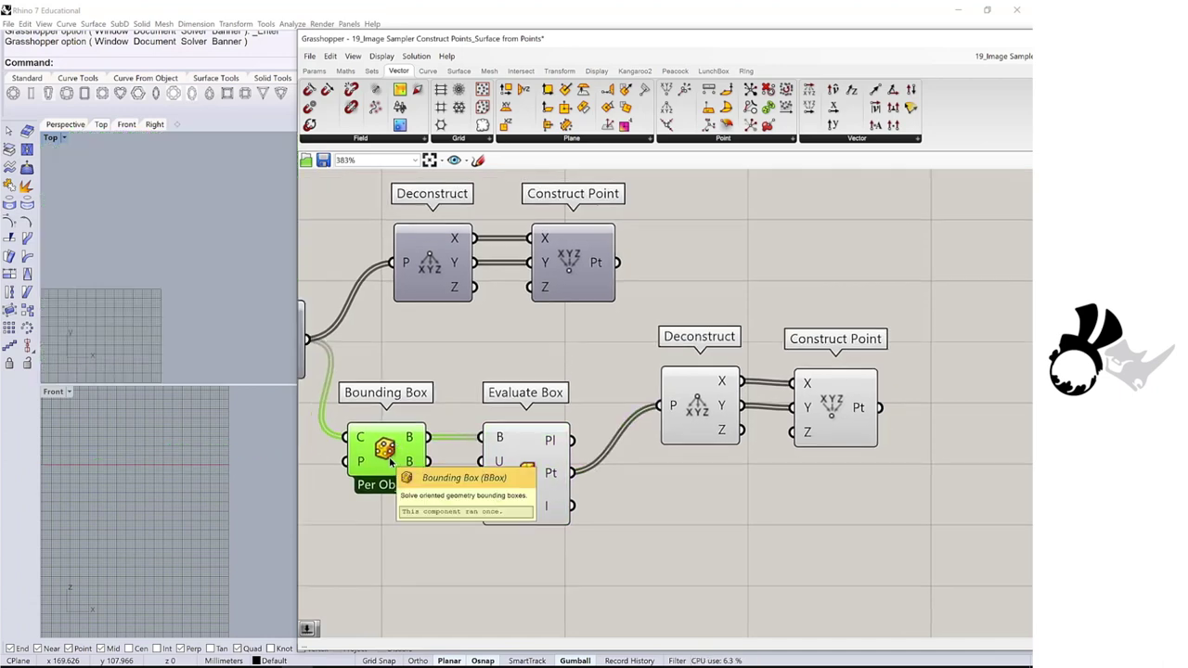
{"action": "scroll", "coordinate": [392, 464], "scroll_direction": "up", "scroll_amount": 2}
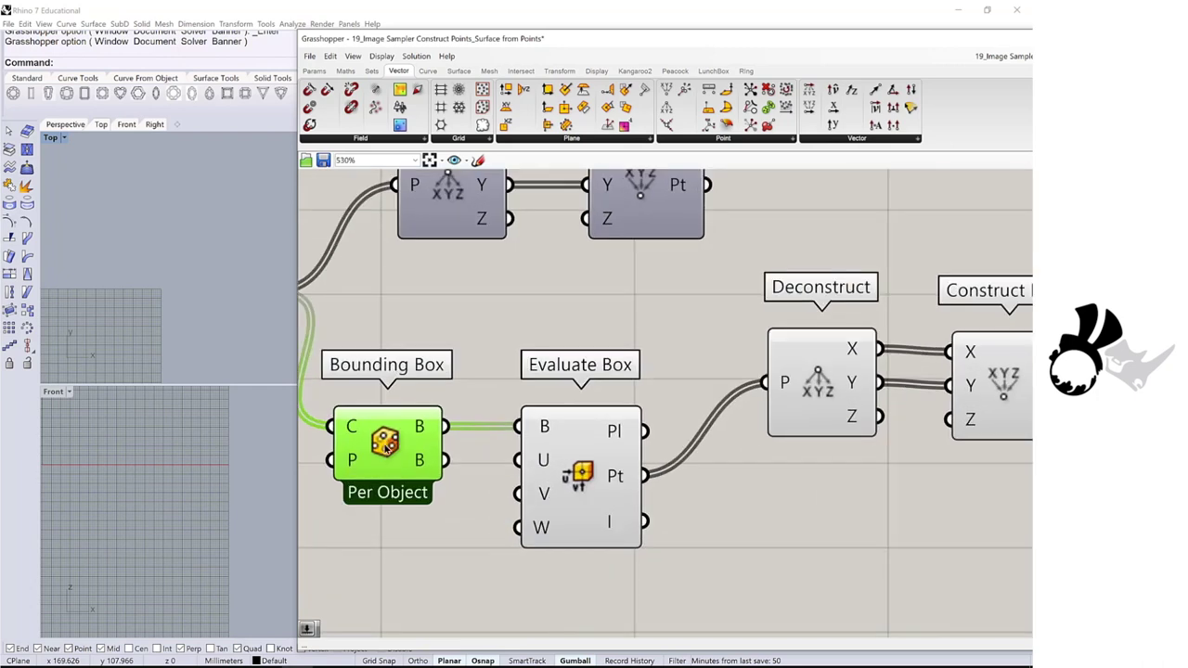
{"action": "right_click", "coordinate": [386, 447]}
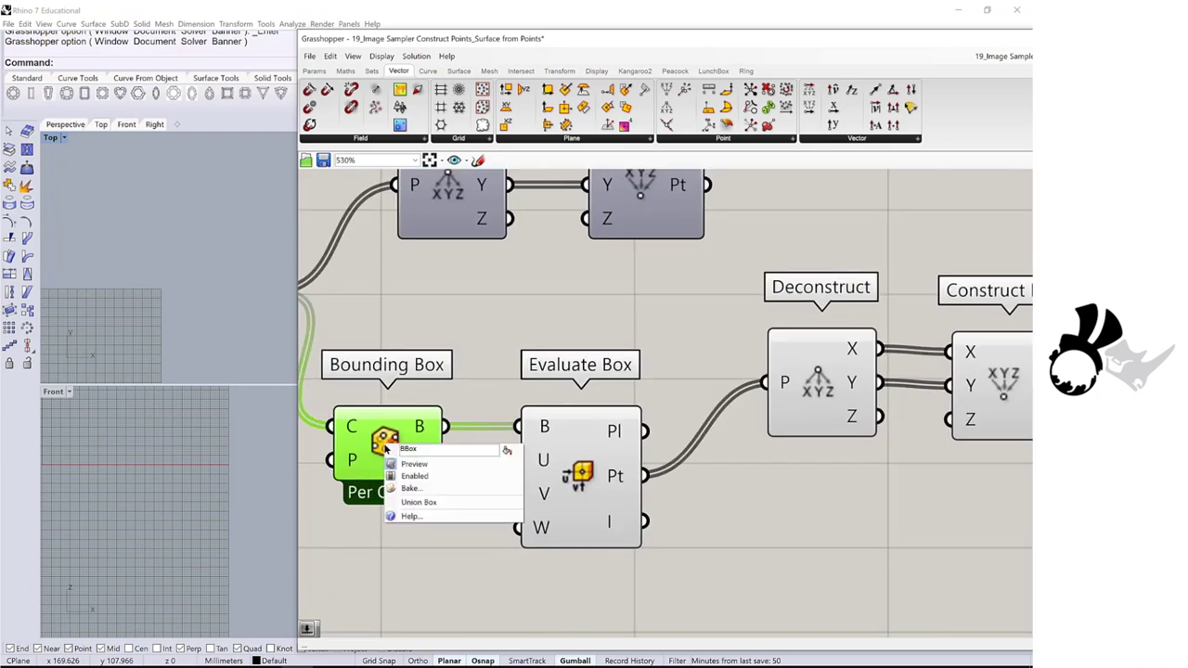
{"action": "left_click", "coordinate": [418, 503]}
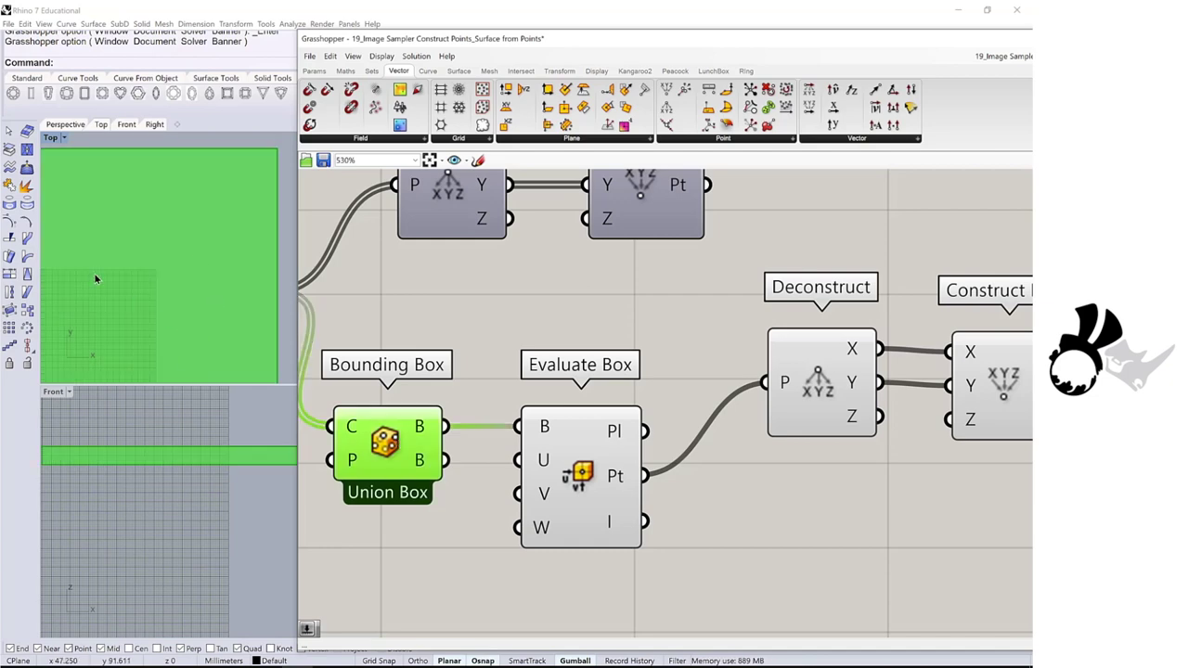
Step: Place a Line component and a Length component on the canvas
{"action": "left_click", "coordinate": [406, 554]}
{"action": "scroll", "coordinate": [630, 458], "scroll_direction": "down", "scroll_amount": 5}
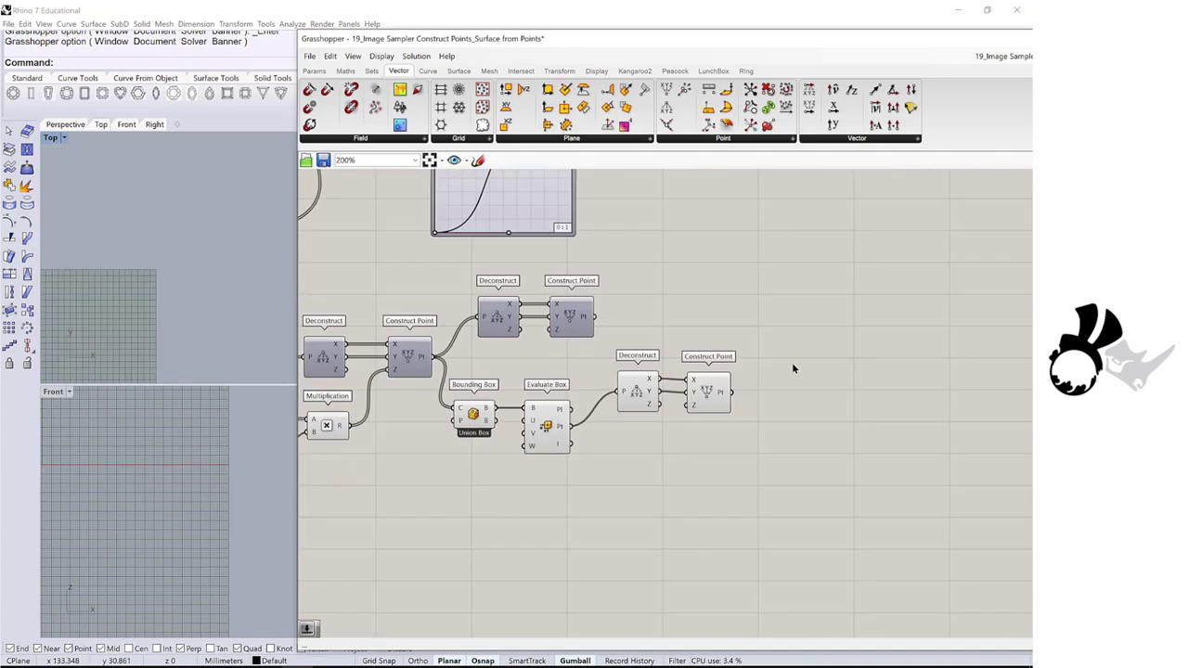
{"action": "double_click", "coordinate": [792, 361]}
{"action": "type", "text": "line"}
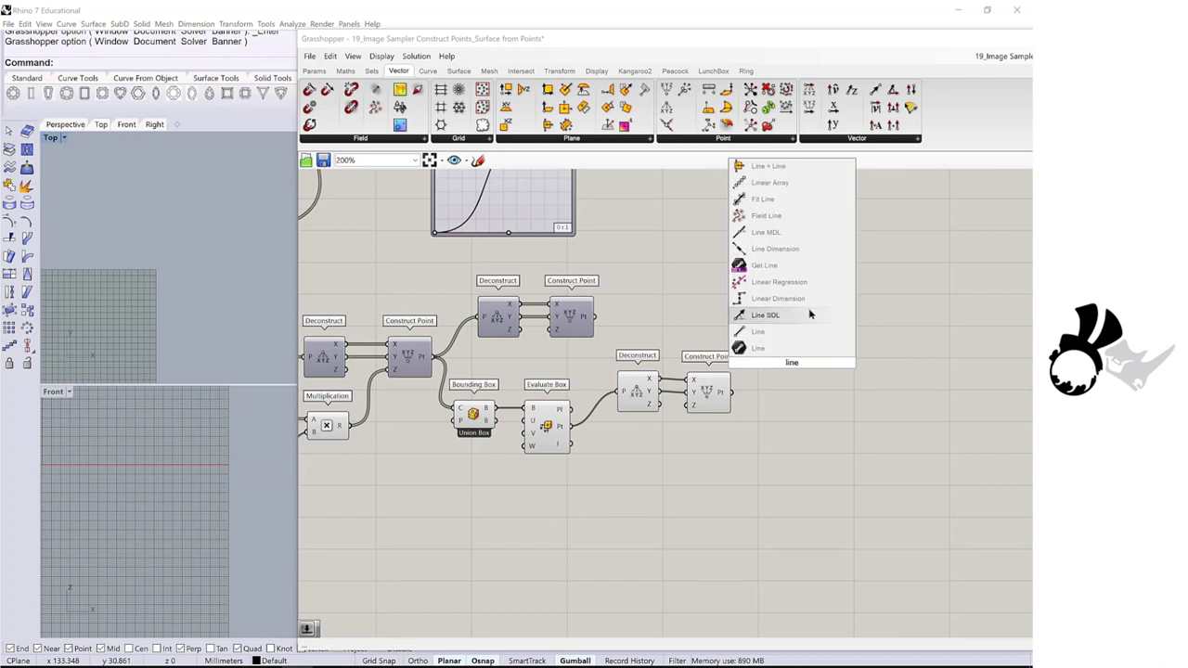
{"action": "left_click", "coordinate": [798, 347]}
{"action": "left_click_drag", "start_coordinate": [804, 367], "coordinate": [796, 409]}
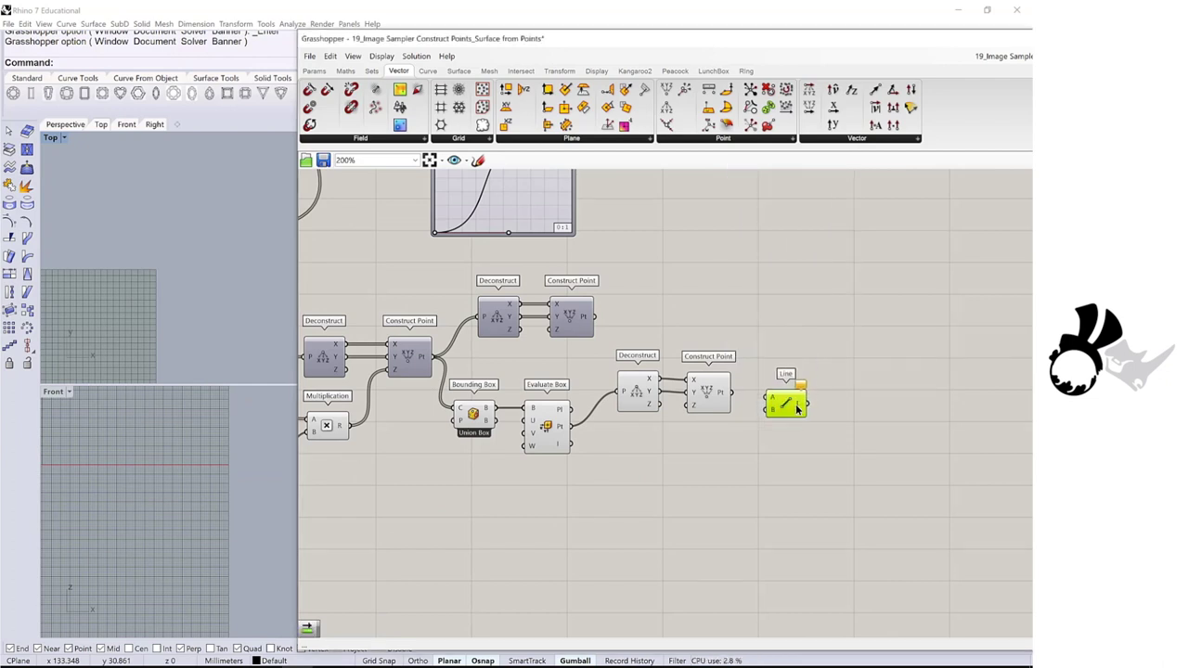
{"action": "left_click", "coordinate": [891, 399]}
{"action": "type", "text": "len"}
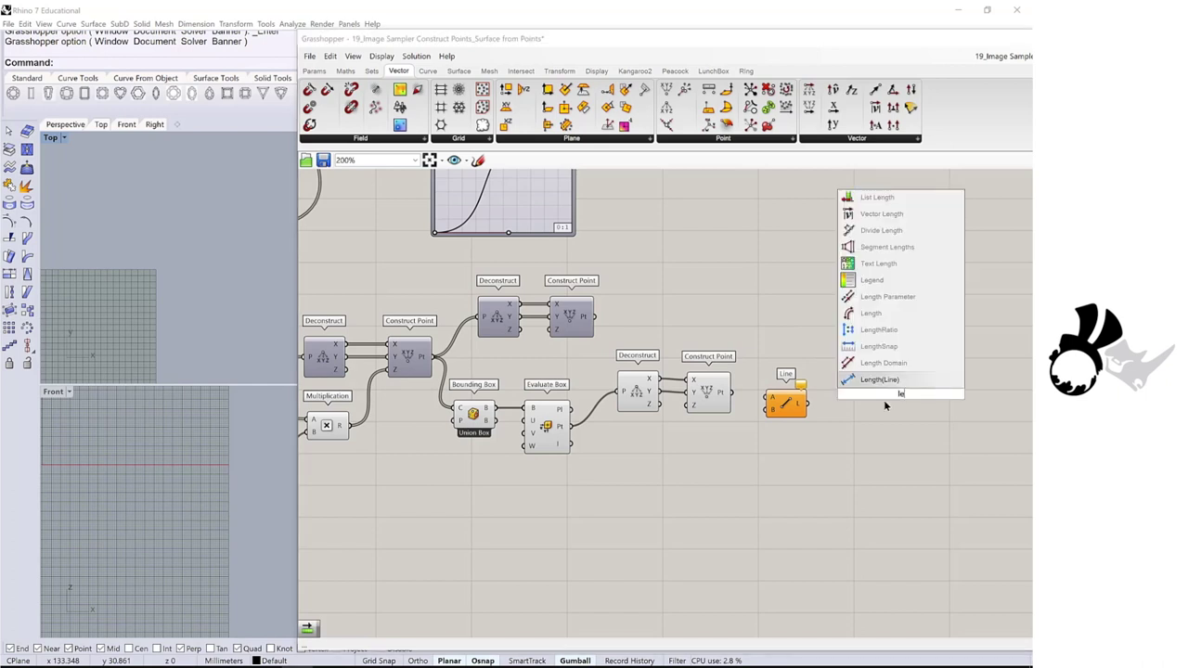
{"action": "key", "text": "Return"}
{"action": "scroll", "coordinate": [883, 399], "scroll_direction": "up", "scroll_amount": 1}
Step: Wire the lower and upper Construct Point outputs into Line A and B, and the lines into Length
{"action": "left_click", "coordinate": [445, 399]}
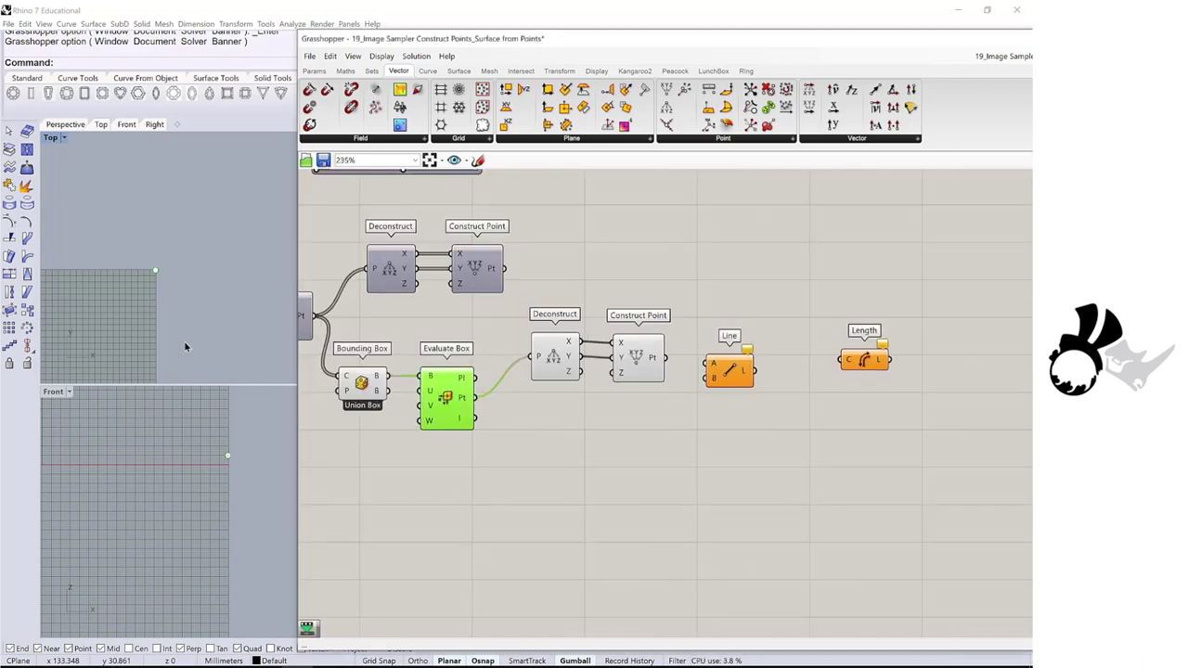
{"action": "left_click_drag", "start_coordinate": [158, 271], "coordinate": [212, 251]}
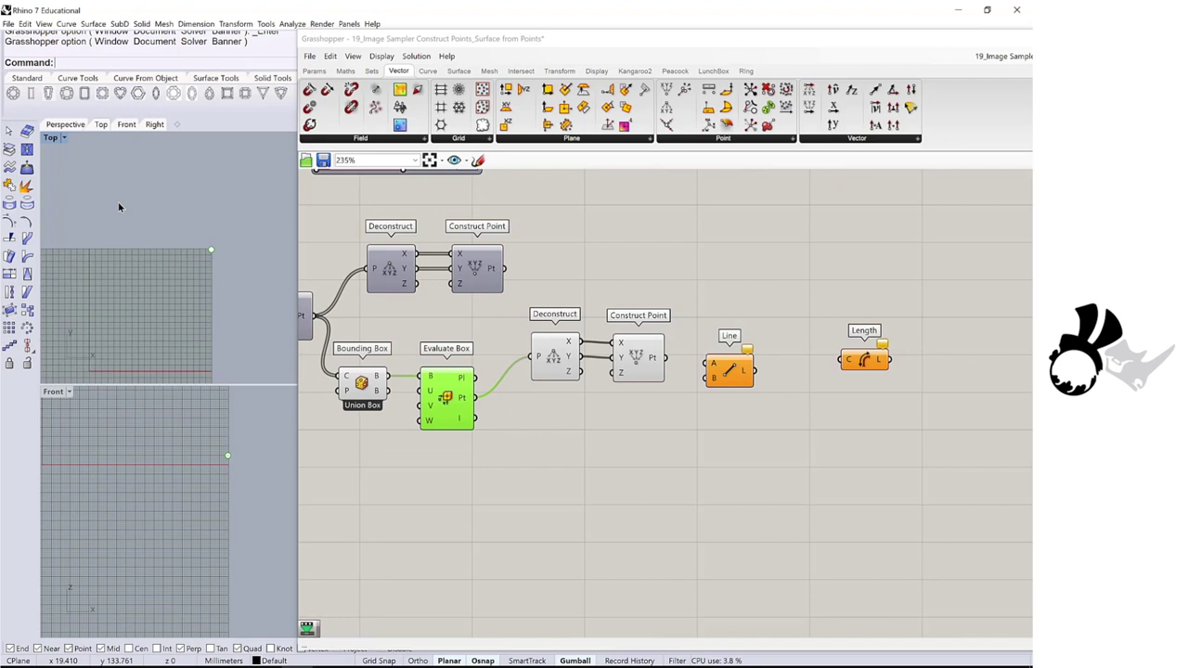
{"action": "scroll", "coordinate": [746, 371], "scroll_direction": "up", "scroll_amount": 3}
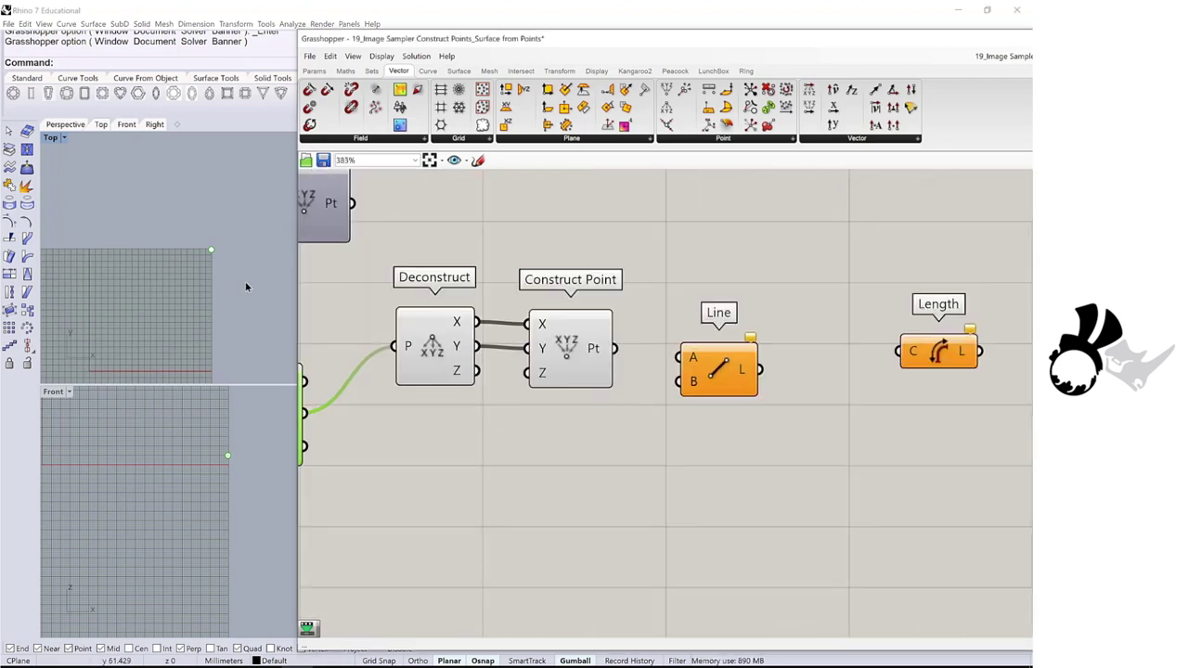
{"action": "left_click_drag", "start_coordinate": [615, 349], "coordinate": [688, 358]}
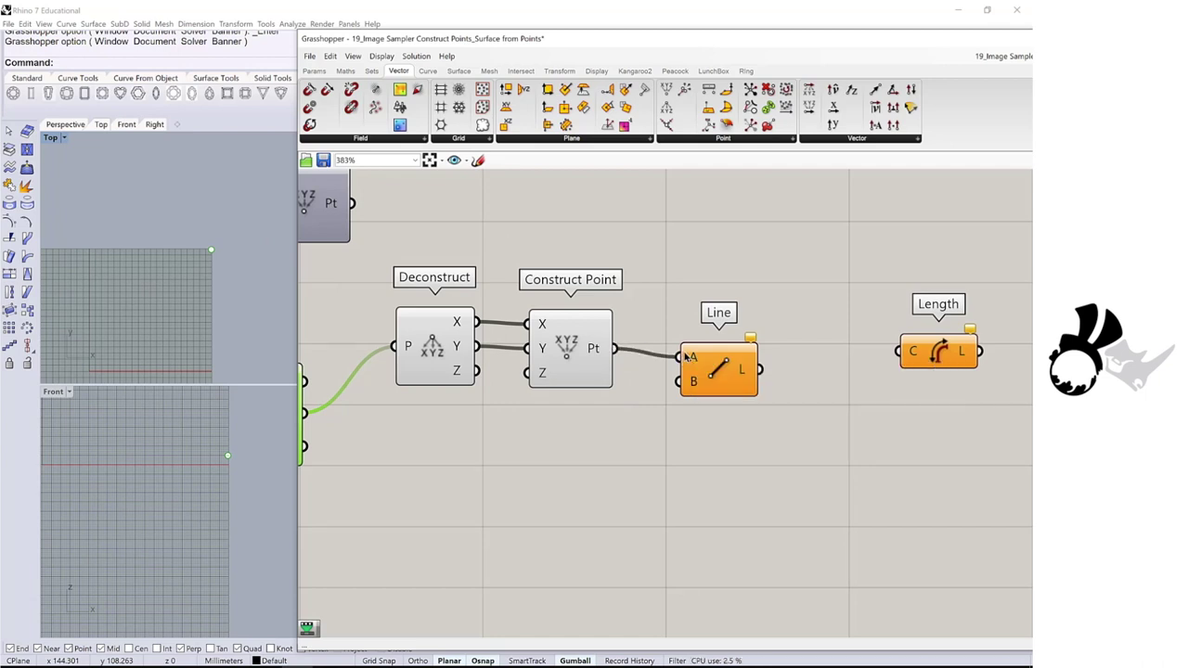
{"action": "scroll", "coordinate": [686, 358], "scroll_direction": "down", "scroll_amount": 3}
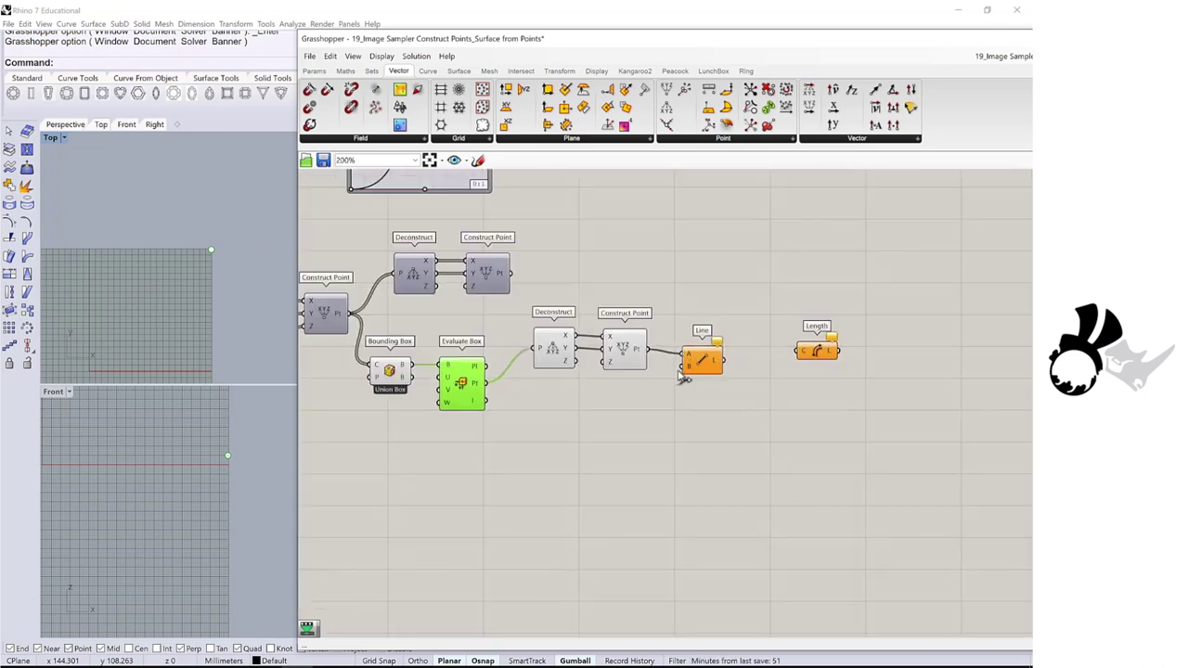
{"action": "left_click_drag", "start_coordinate": [687, 368], "coordinate": [516, 275]}
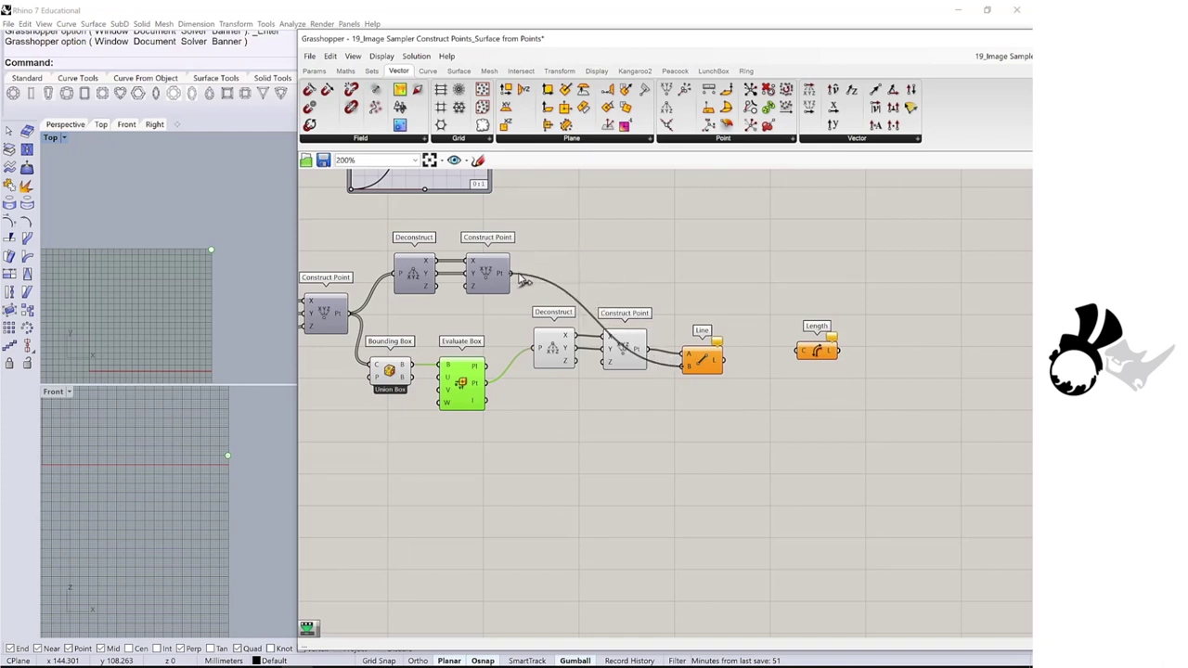
{"action": "left_click", "coordinate": [482, 275]}
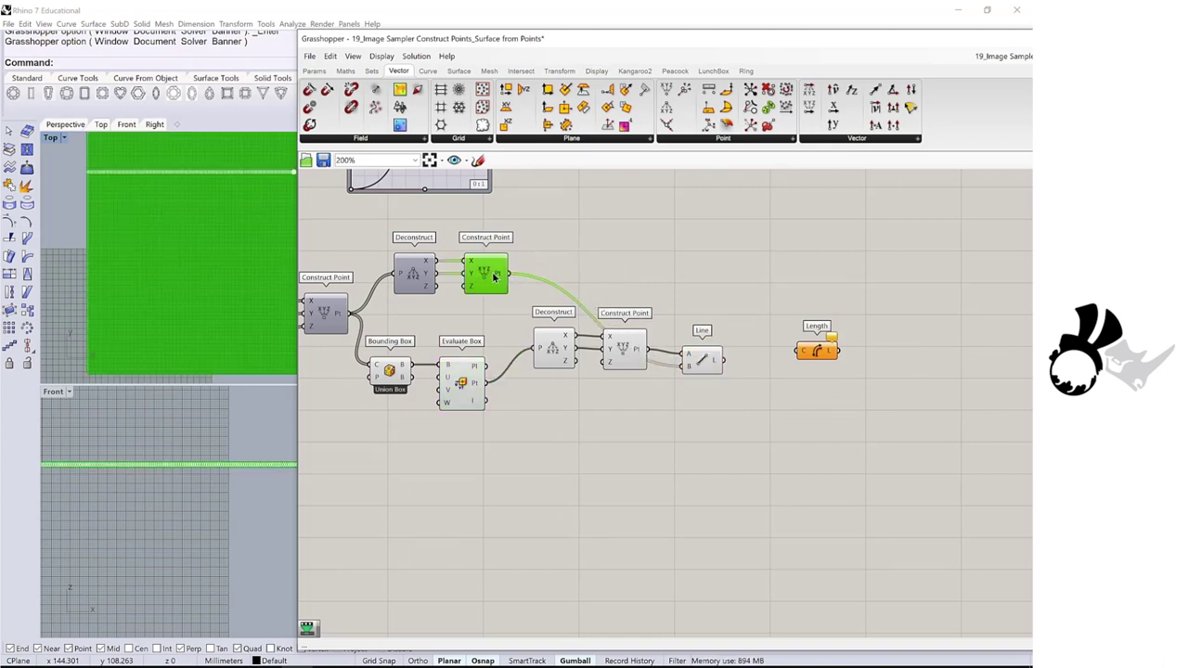
{"action": "left_click", "coordinate": [733, 280]}
{"action": "scroll", "coordinate": [728, 355], "scroll_direction": "up", "scroll_amount": 3}
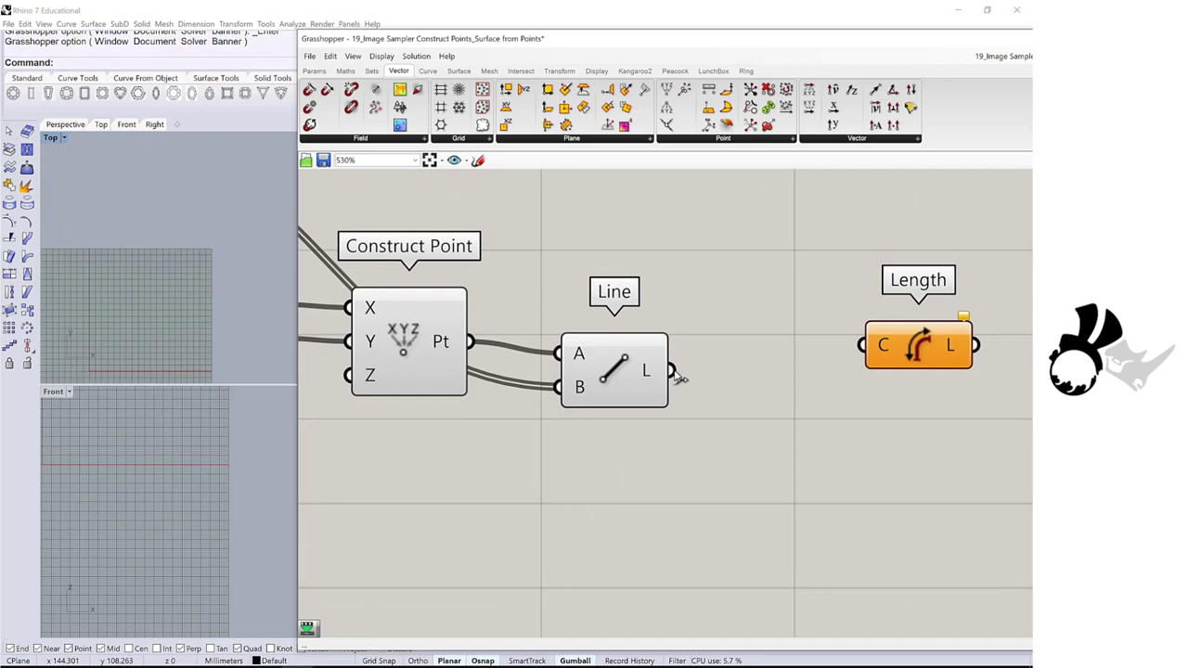
{"action": "left_click_drag", "start_coordinate": [671, 370], "coordinate": [857, 355]}
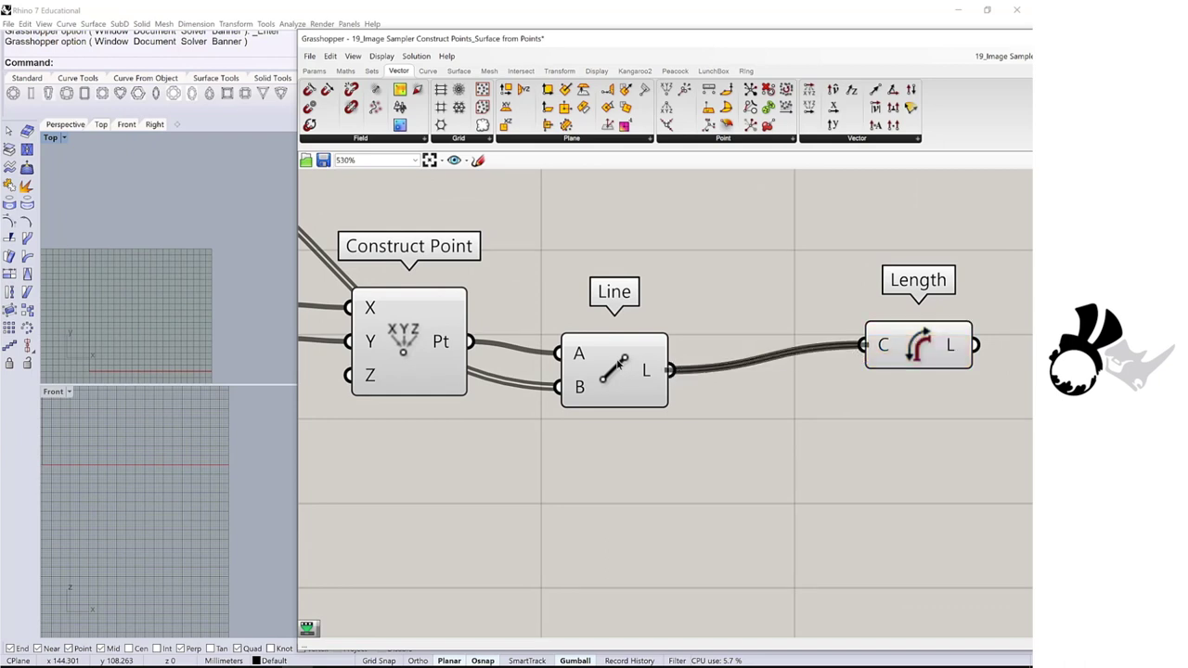
Step: Preview the lines and move the Length component beside Line
{"action": "left_click", "coordinate": [595, 390]}
{"action": "scroll", "coordinate": [165, 265], "scroll_direction": "up", "scroll_amount": 3}
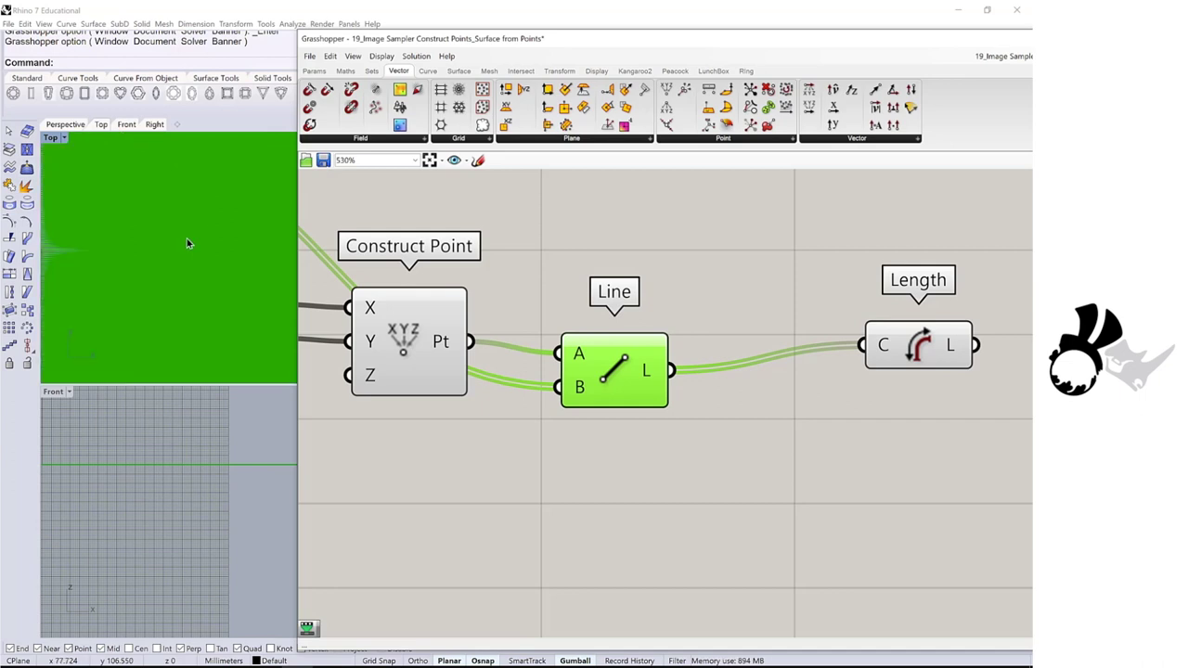
{"action": "left_click_drag", "start_coordinate": [918, 346], "coordinate": [809, 358]}
{"action": "right_click_drag", "start_coordinate": [861, 286], "coordinate": [706, 280]}
{"action": "left_click", "coordinate": [740, 344]}
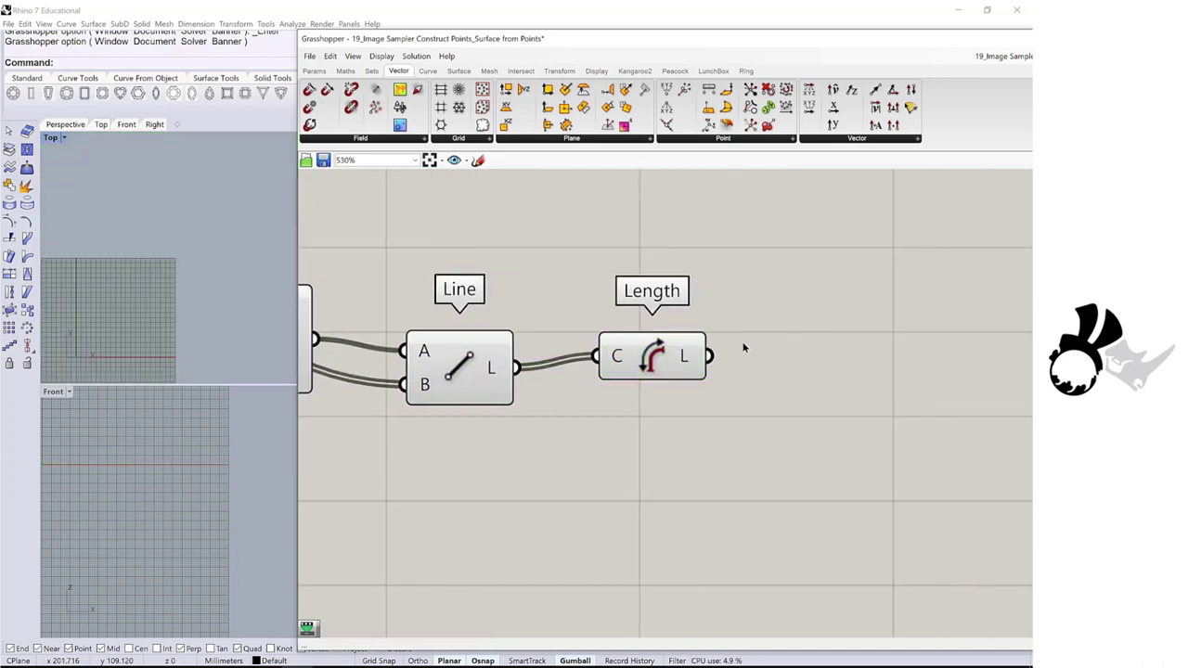
{"action": "right_click_drag", "start_coordinate": [695, 354], "coordinate": [570, 372]}
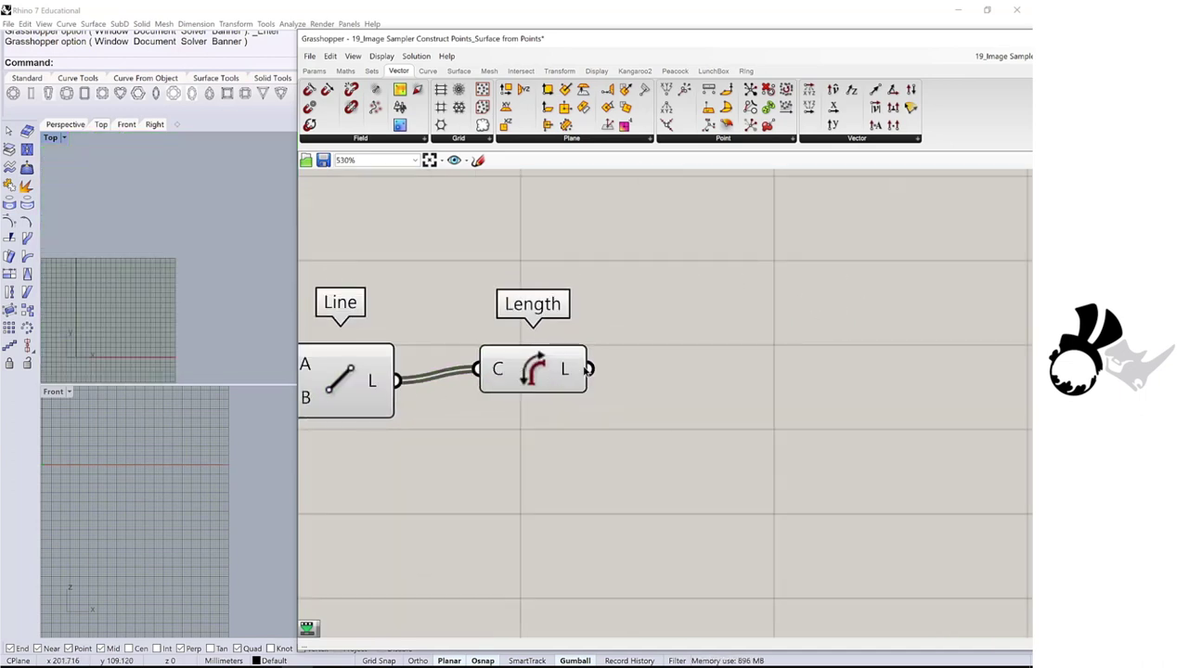
Step: Add Remap Numbers and Bounds components from the Maths tab
{"action": "mouse_move", "coordinate": [564, 374]}
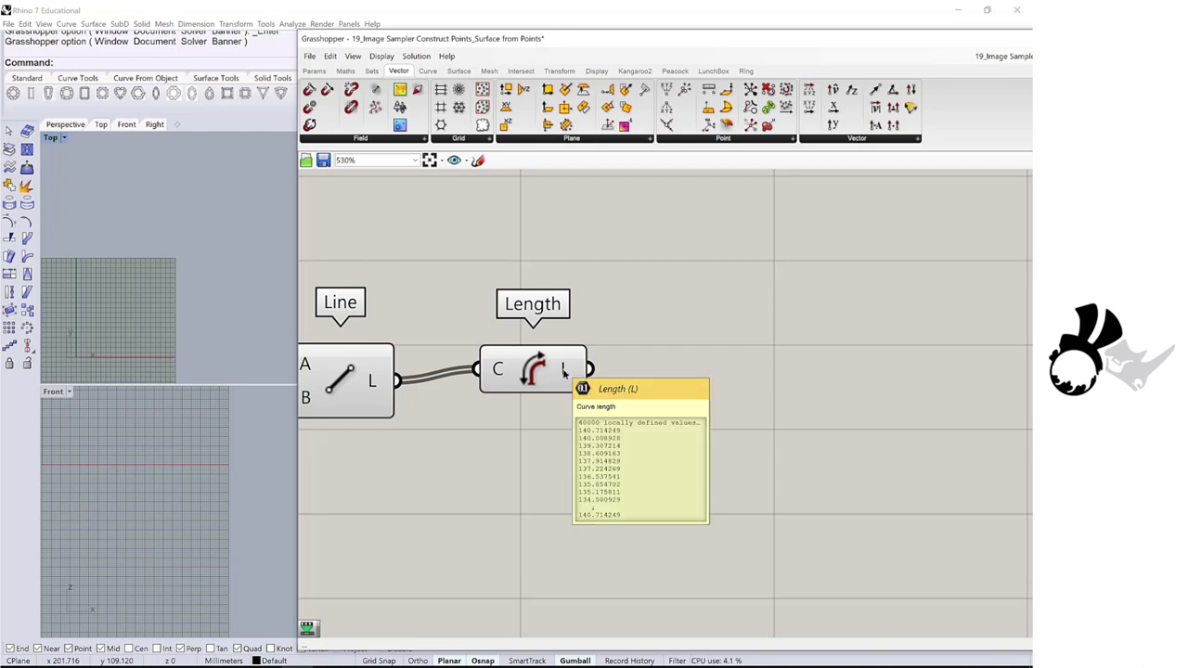
{"action": "left_click", "coordinate": [345, 70]}
{"action": "left_click_drag", "start_coordinate": [336, 109], "coordinate": [741, 355]}
{"action": "left_click_drag", "start_coordinate": [334, 90], "coordinate": [684, 453]}
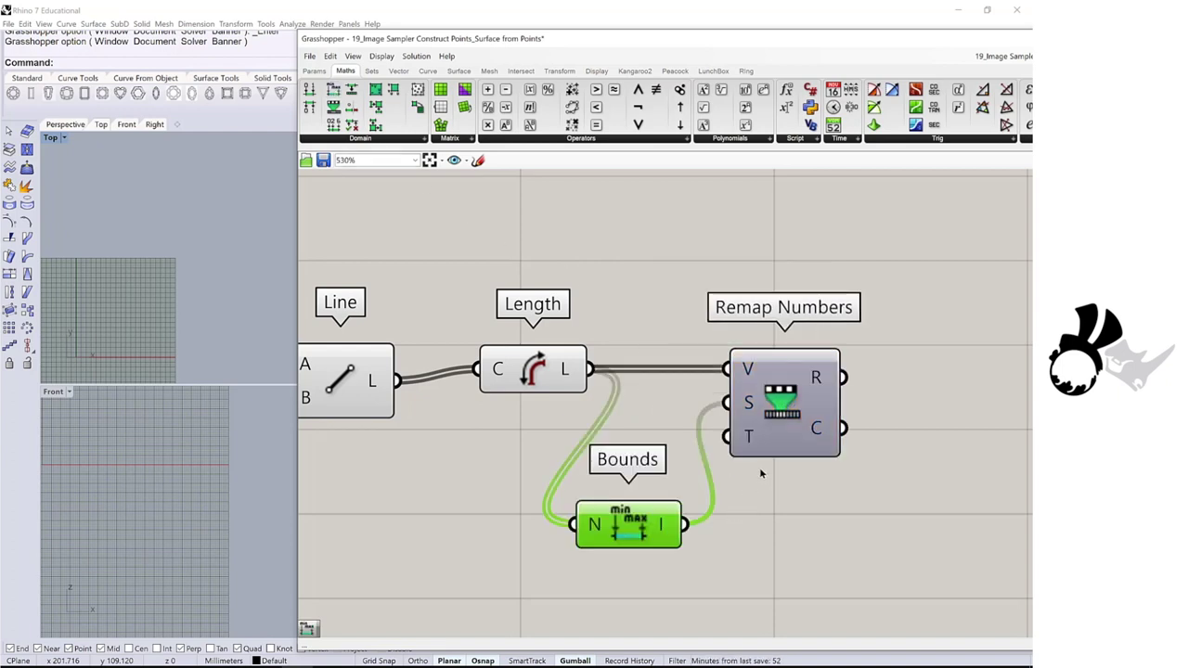
Step: Add a panel reading '1 to 0' for the target domain and search for a Graph Mapper
{"action": "right_click_drag", "start_coordinate": [759, 473], "coordinate": [769, 380]}
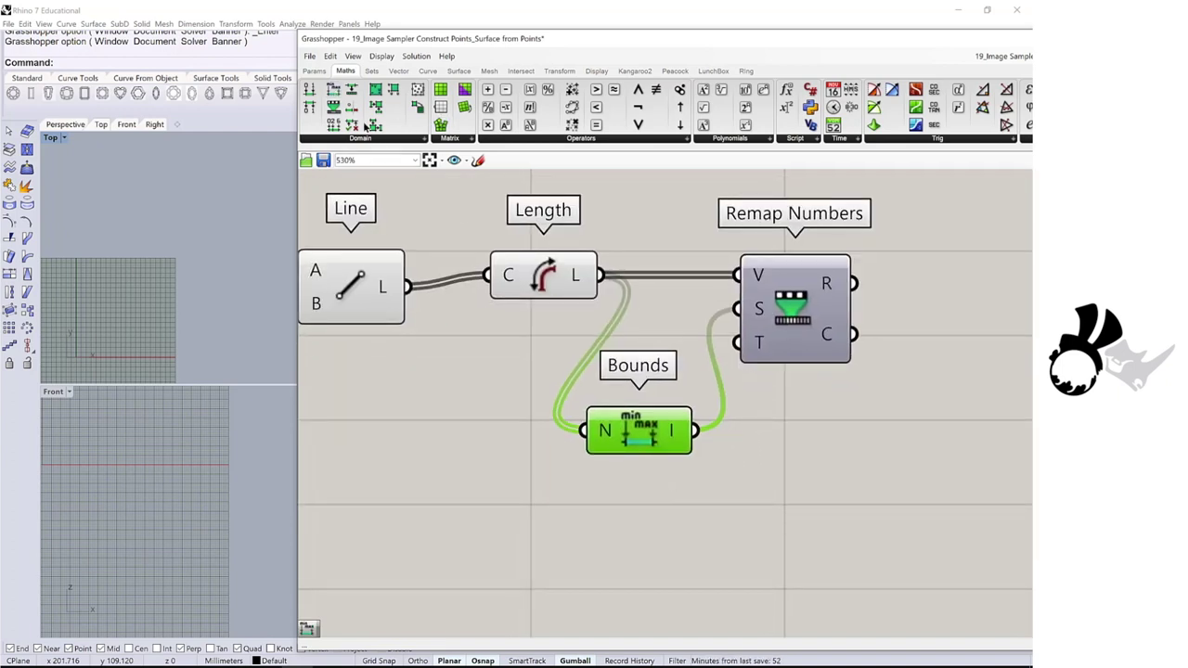
{"action": "left_click", "coordinate": [314, 70]}
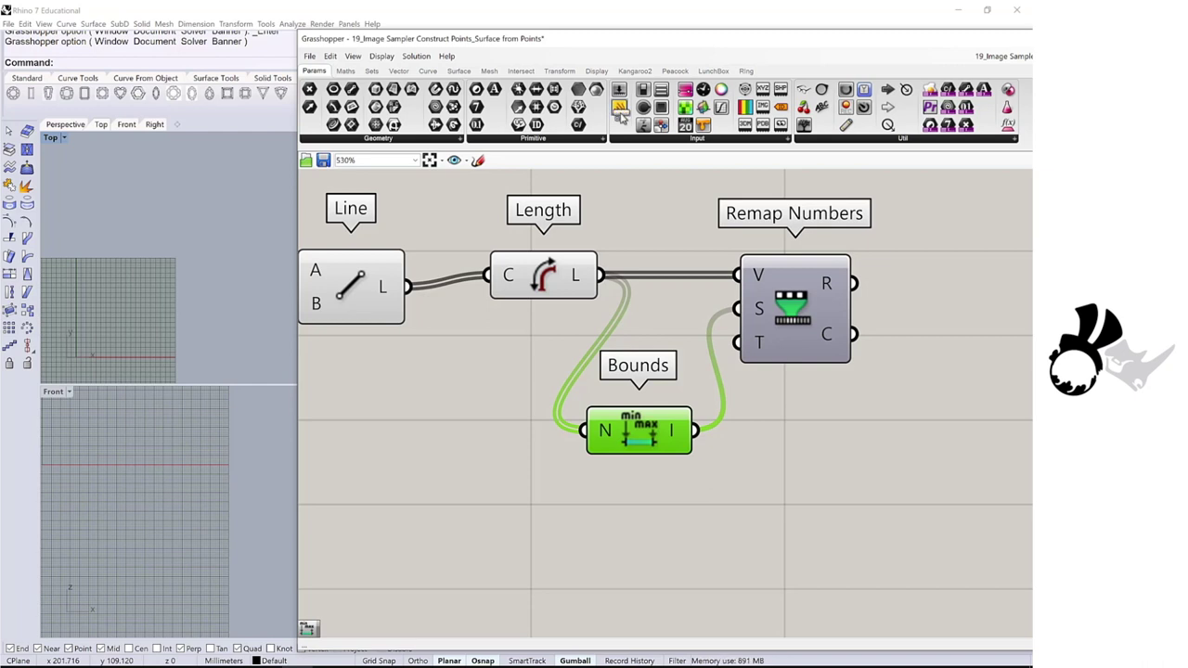
{"action": "left_click_drag", "start_coordinate": [620, 112], "coordinate": [636, 496]}
{"action": "double_click", "coordinate": [641, 555]}
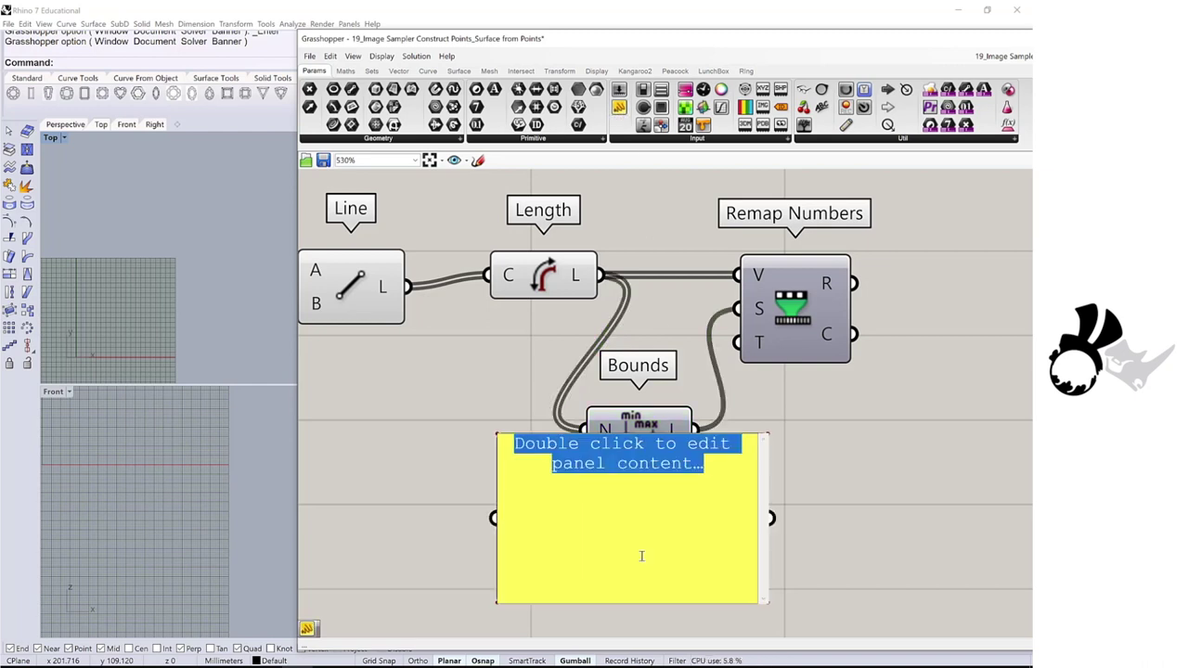
{"action": "type", "text": "1 to "}
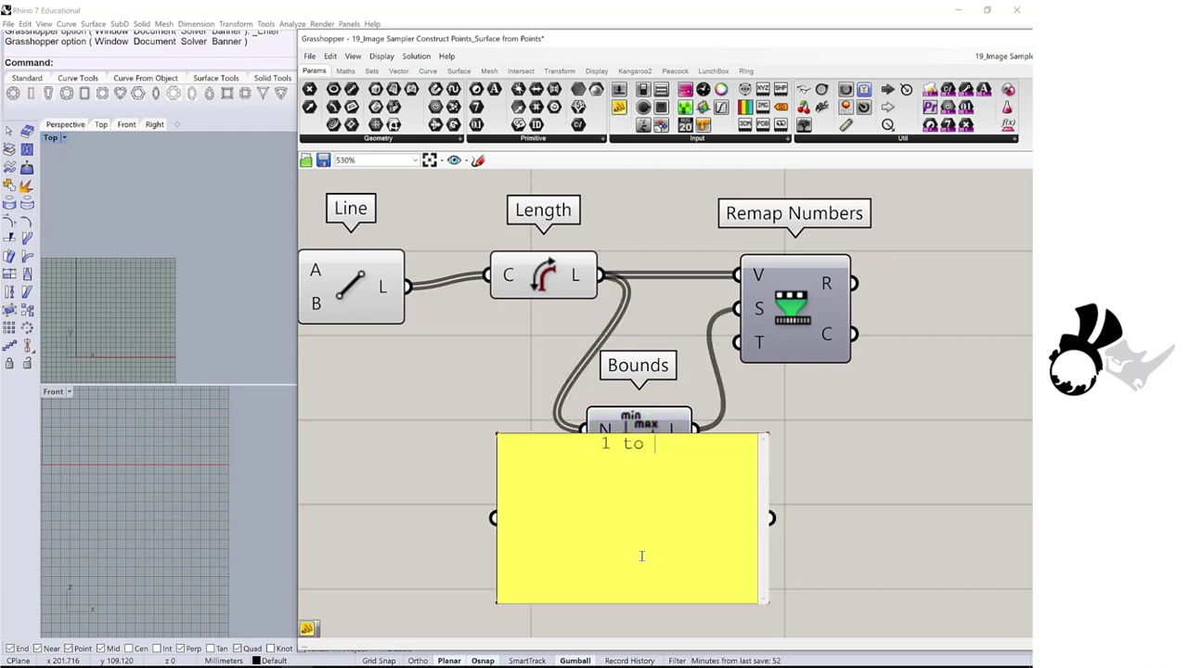
{"action": "type", "text": "0"}
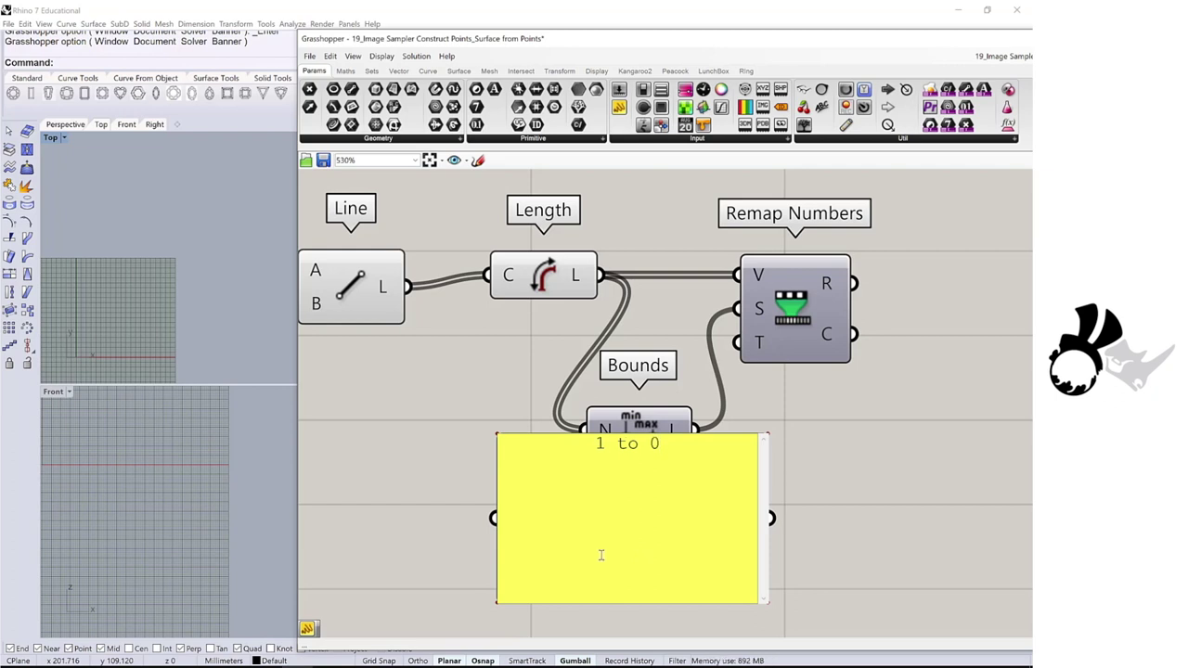
{"action": "scroll", "coordinate": [657, 432], "scroll_direction": "down", "scroll_amount": 5}
{"action": "double_click", "coordinate": [639, 445]}
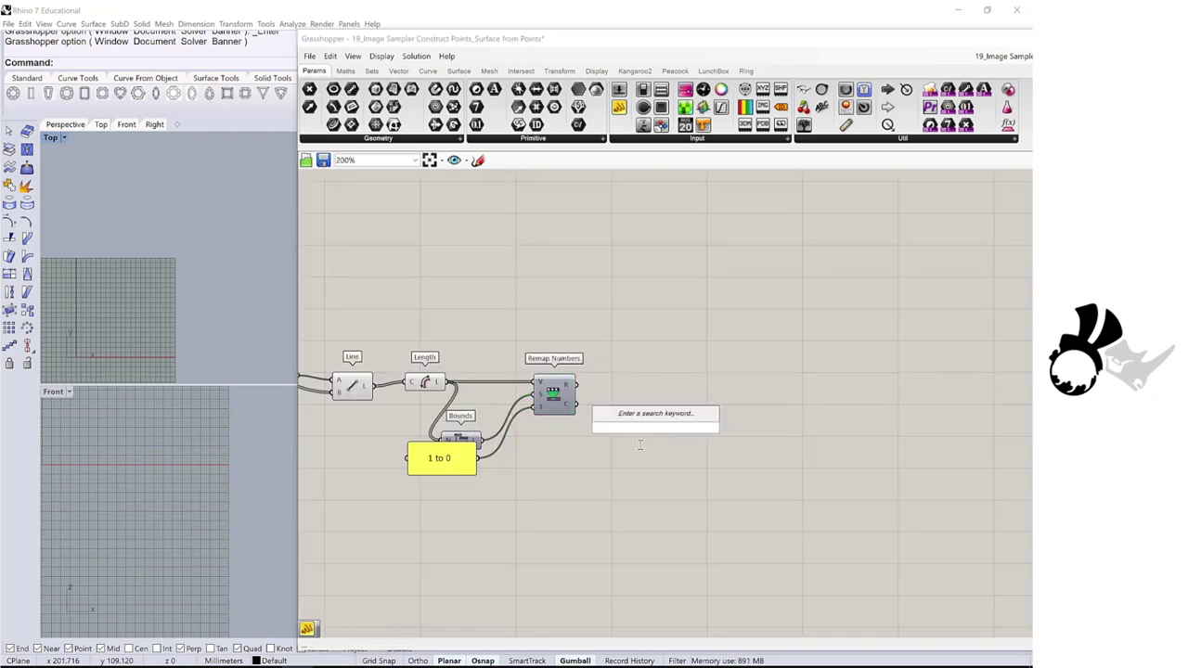
{"action": "type", "text": "graph"}
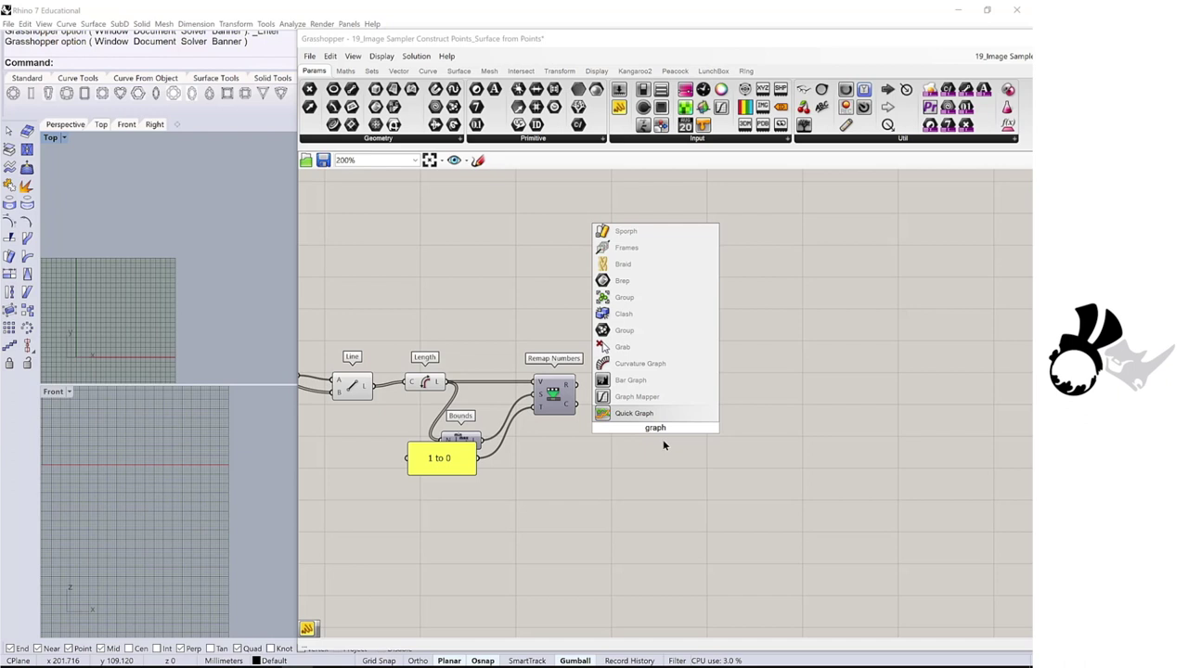
Step: Place a Bezier-type Graph Mapper and feed it the Remap Numbers output
{"action": "left_click", "coordinate": [639, 396]}
{"action": "scroll", "coordinate": [642, 426], "scroll_direction": "up", "scroll_amount": 3}
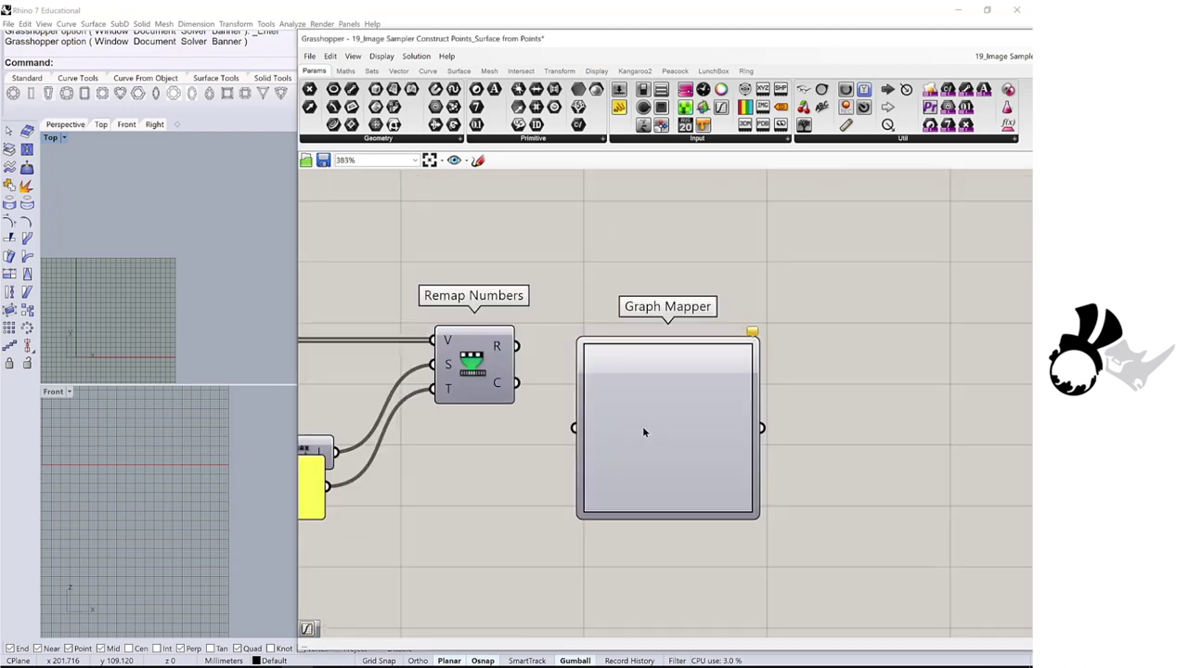
{"action": "right_click", "coordinate": [649, 426]}
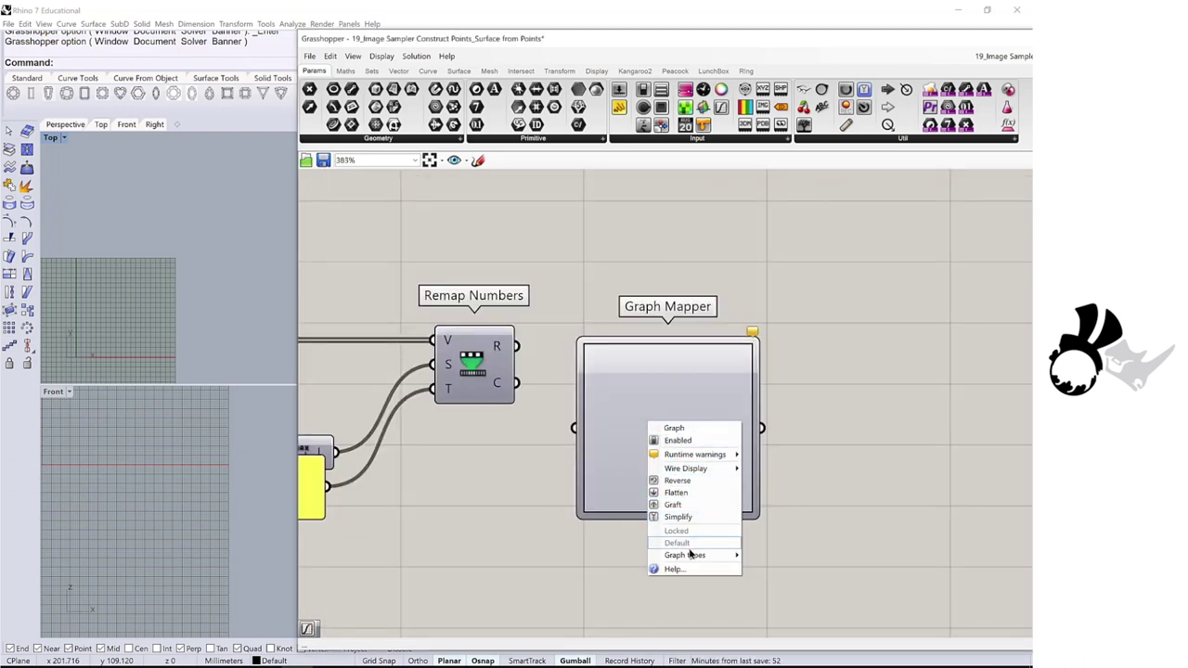
{"action": "mouse_move", "coordinate": [683, 557]}
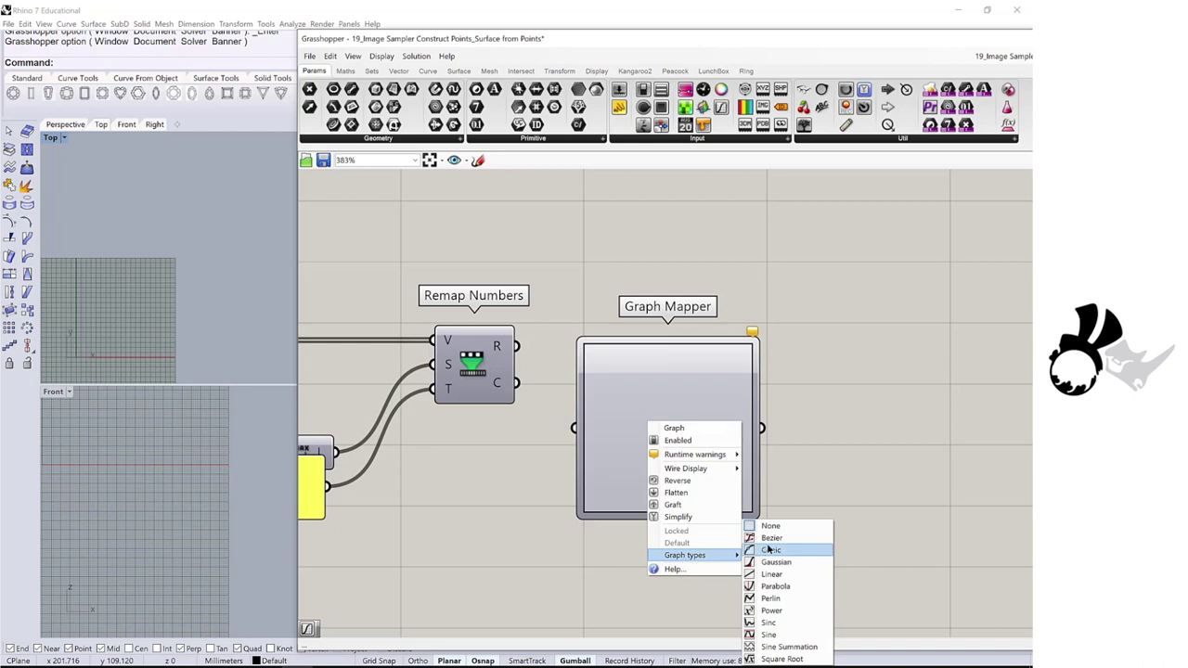
{"action": "left_click", "coordinate": [771, 539]}
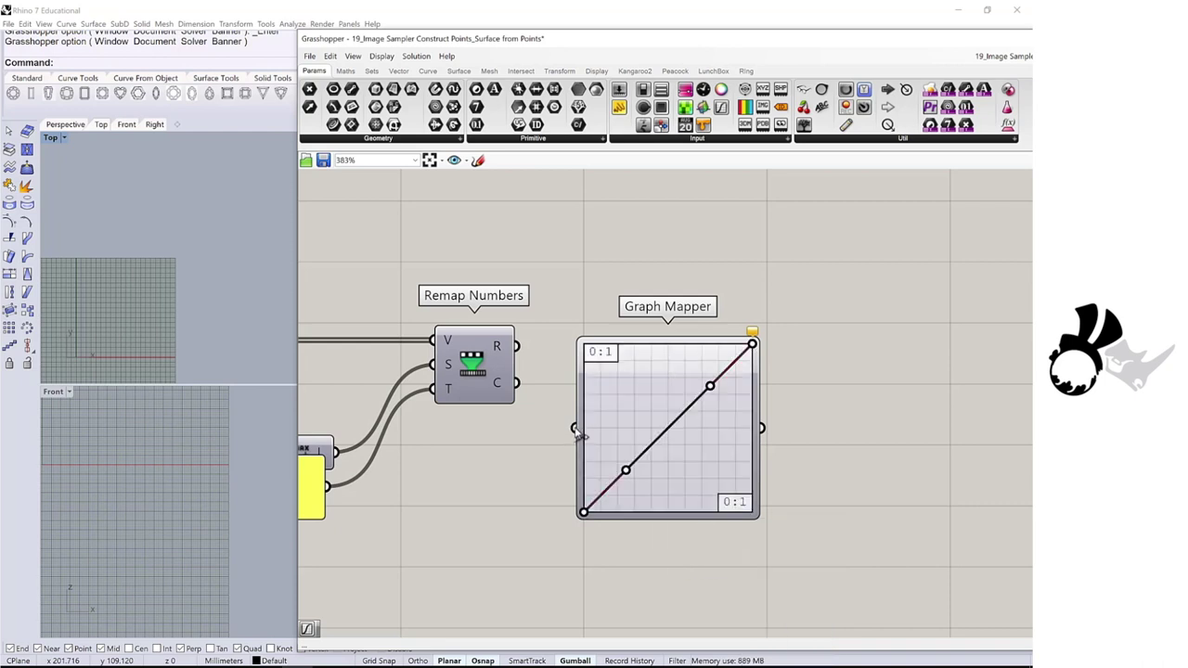
{"action": "left_click_drag", "start_coordinate": [574, 428], "coordinate": [522, 350]}
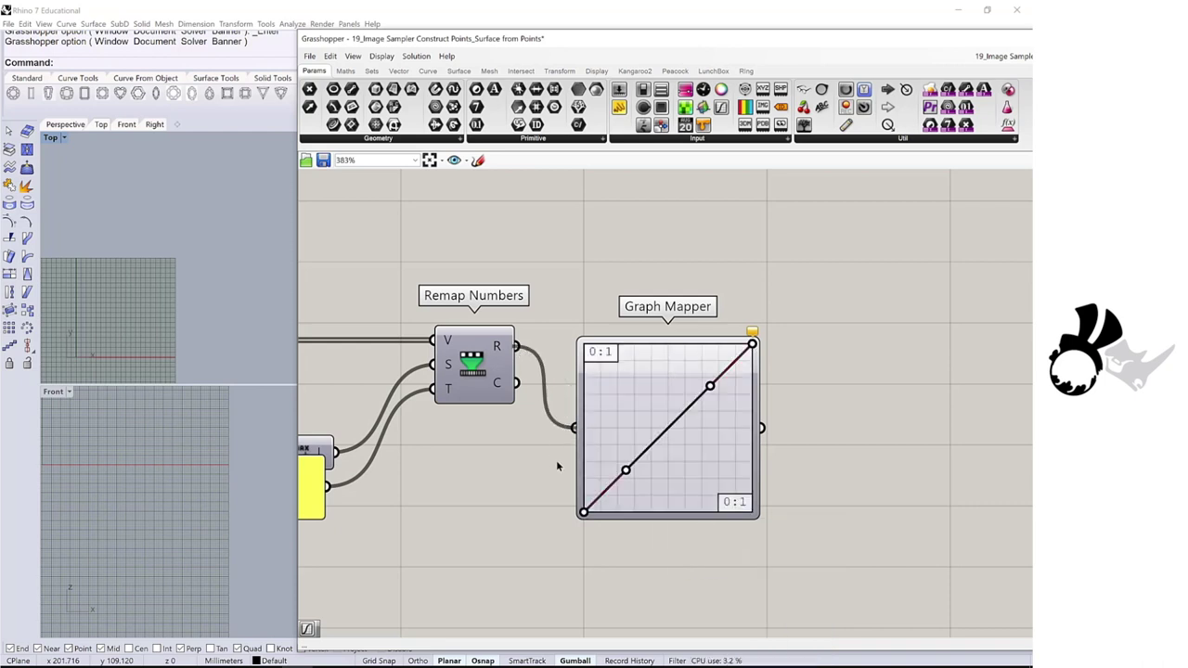
{"action": "left_click", "coordinate": [344, 71]}
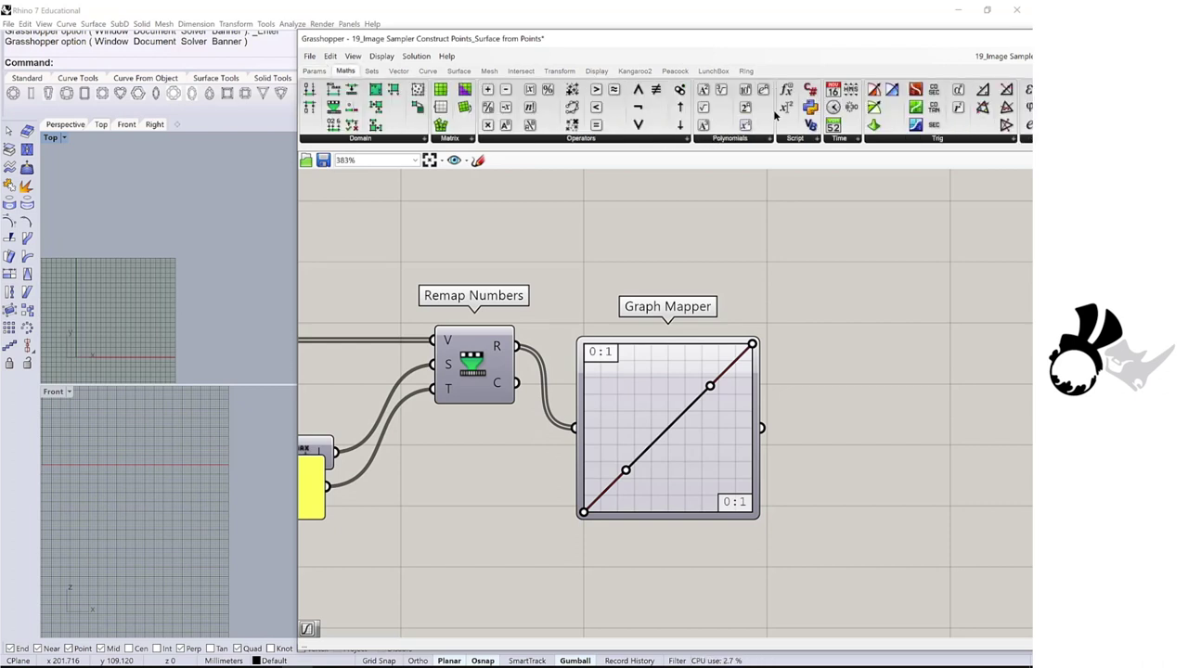
Step: Add an Expression component with the formula x+(y*z) and a third input z
{"action": "left_click_drag", "start_coordinate": [541, 206], "coordinate": [542, 208]}
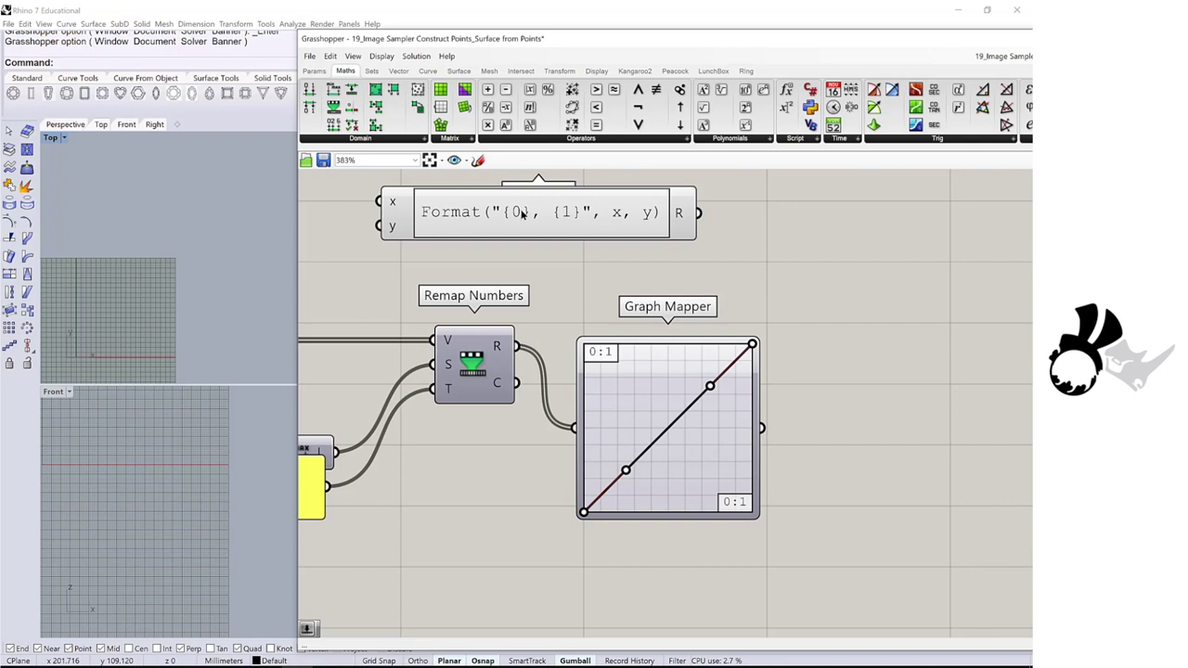
{"action": "left_click", "coordinate": [519, 212]}
{"action": "double_click", "coordinate": [519, 212]}
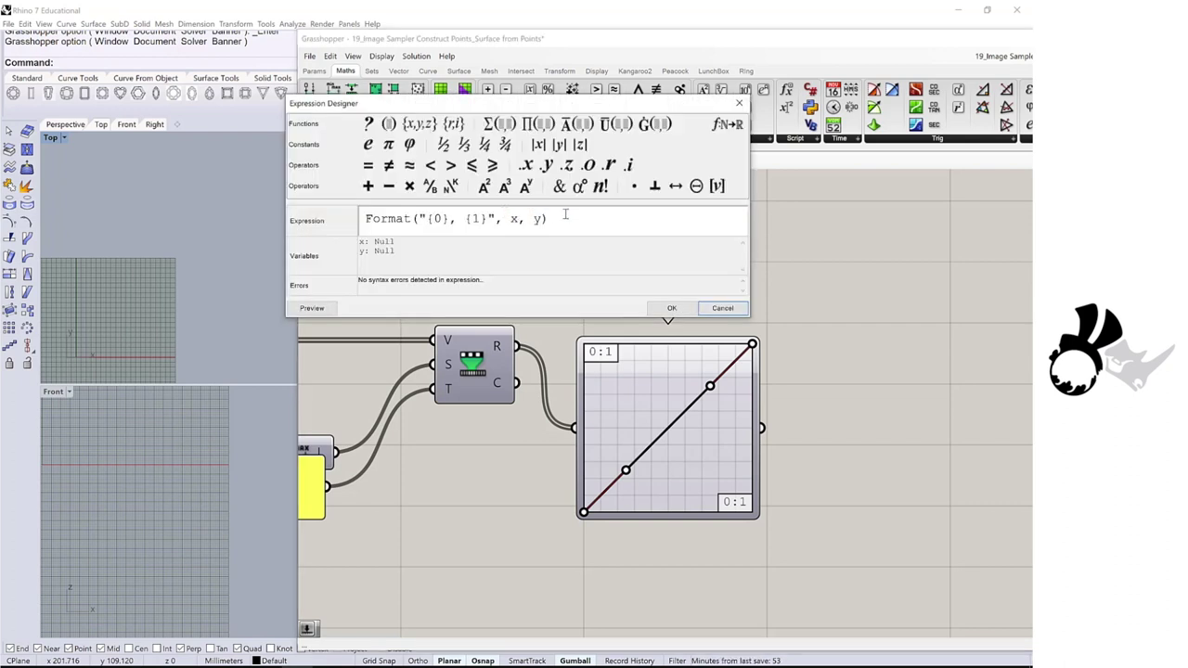
{"action": "left_click_drag", "start_coordinate": [552, 219], "coordinate": [292, 230]}
{"action": "type", "text": "x"}
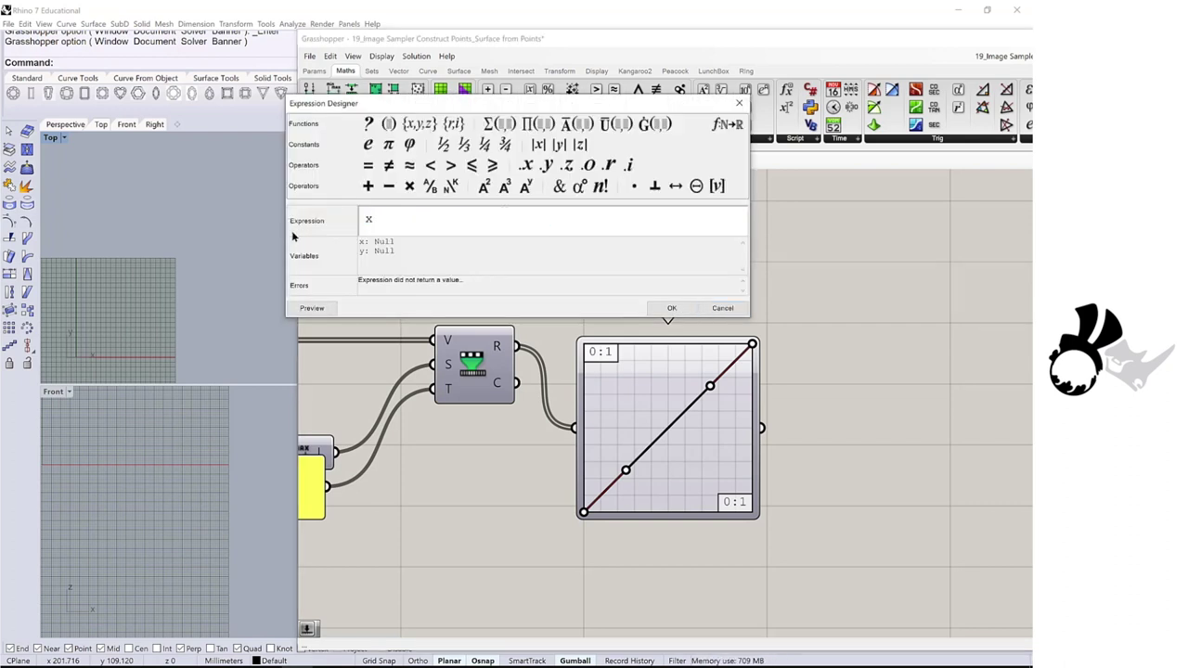
{"action": "type", "text": "+ (y"}
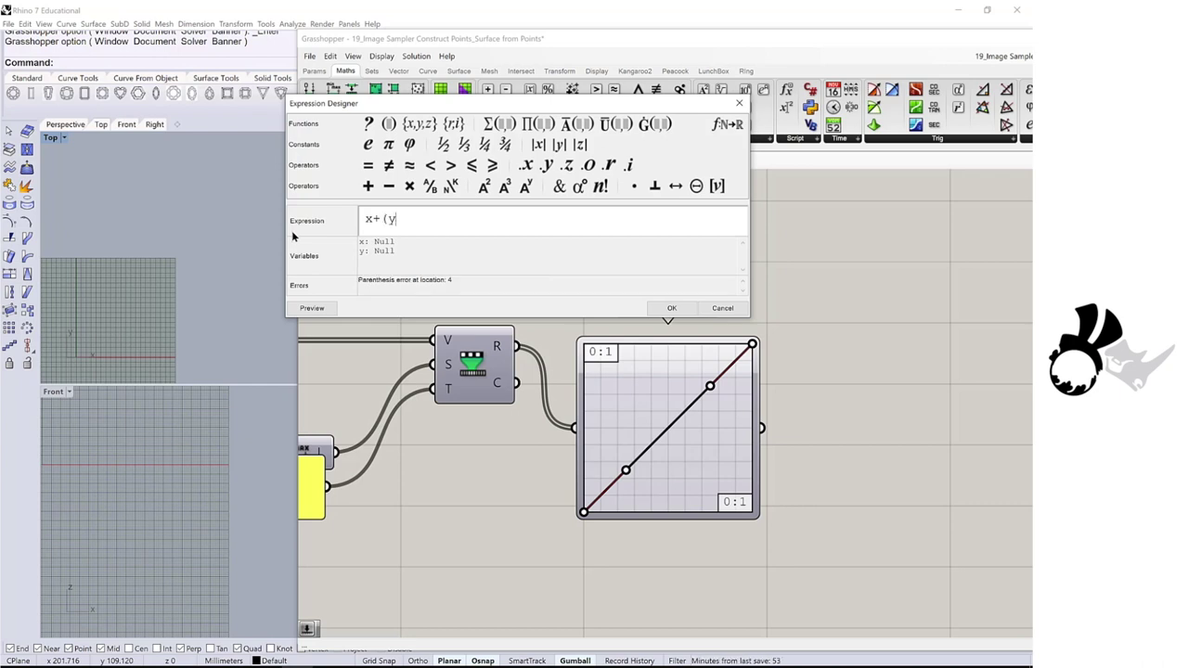
{"action": "type", "text": "*z)"}
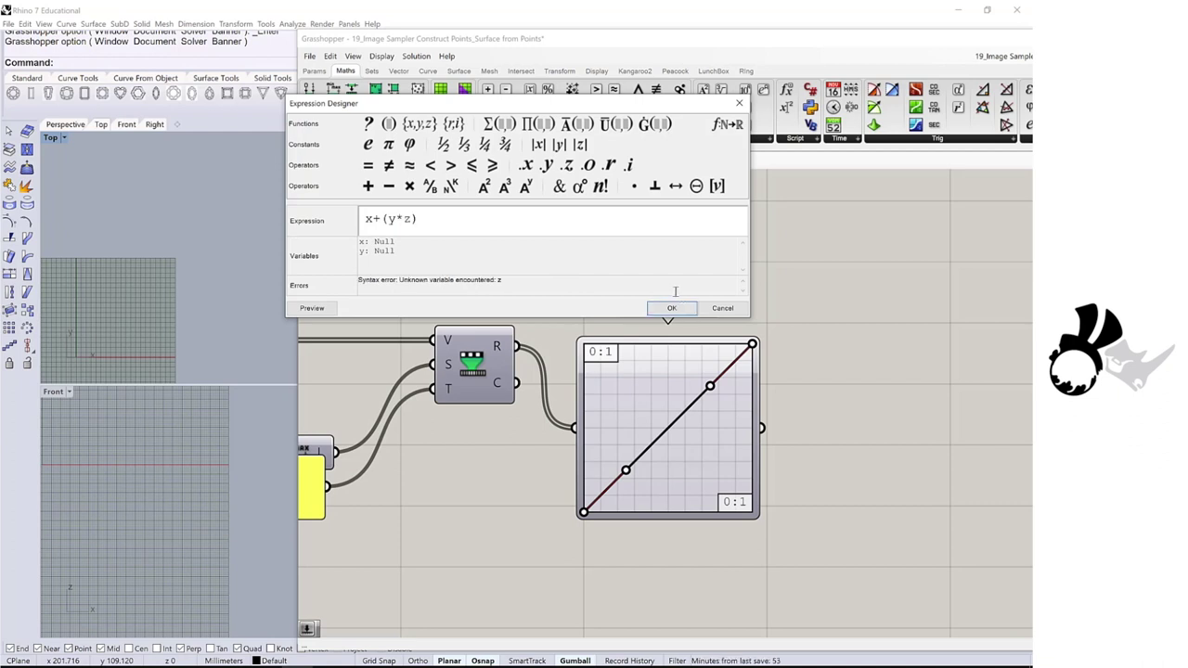
{"action": "left_click", "coordinate": [670, 307]}
{"action": "scroll", "coordinate": [556, 293], "scroll_direction": "up", "scroll_amount": 3}
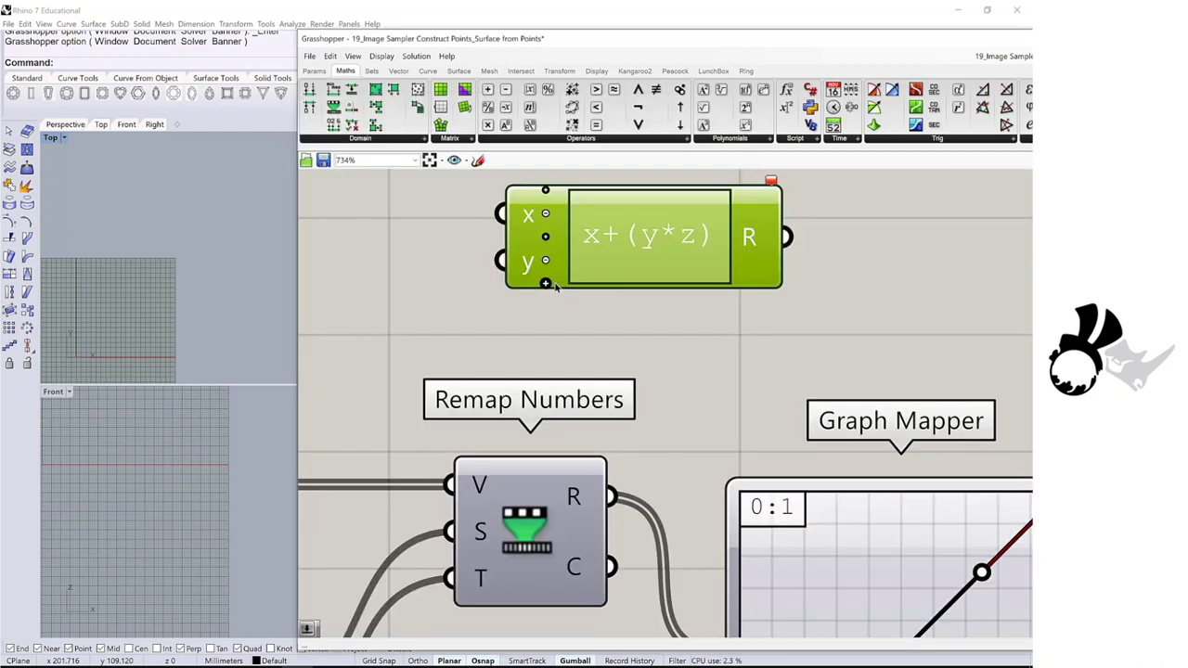
{"action": "scroll", "coordinate": [564, 294], "scroll_direction": "down", "scroll_amount": 3}
{"action": "scroll", "coordinate": [563, 294], "scroll_direction": "up", "scroll_amount": 2}
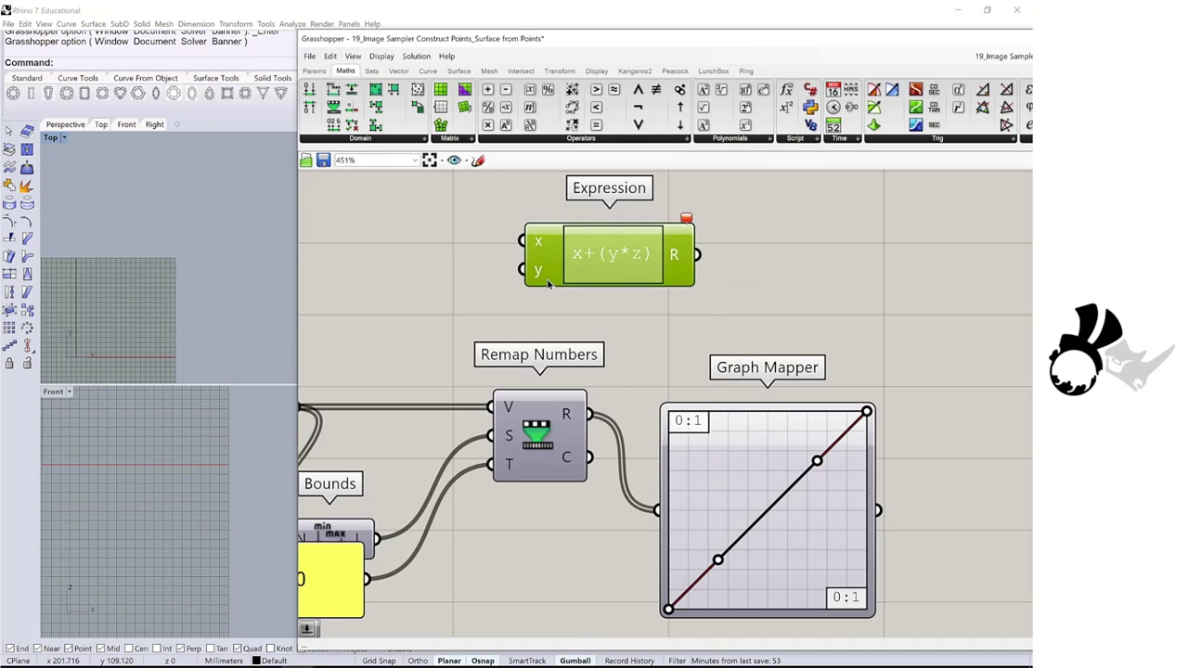
{"action": "left_click", "coordinate": [552, 297]}
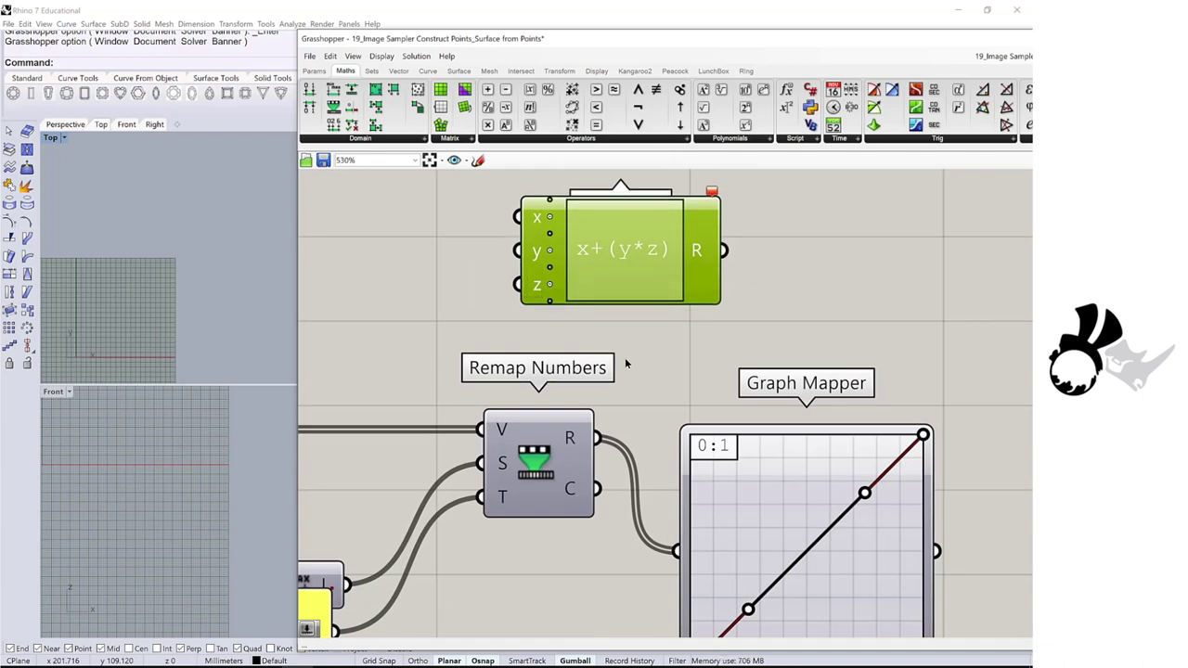
Step: Wire the original point Z values into Expression x and the Graph Mapper output into y
{"action": "scroll", "coordinate": [840, 313], "scroll_direction": "down", "scroll_amount": 4}
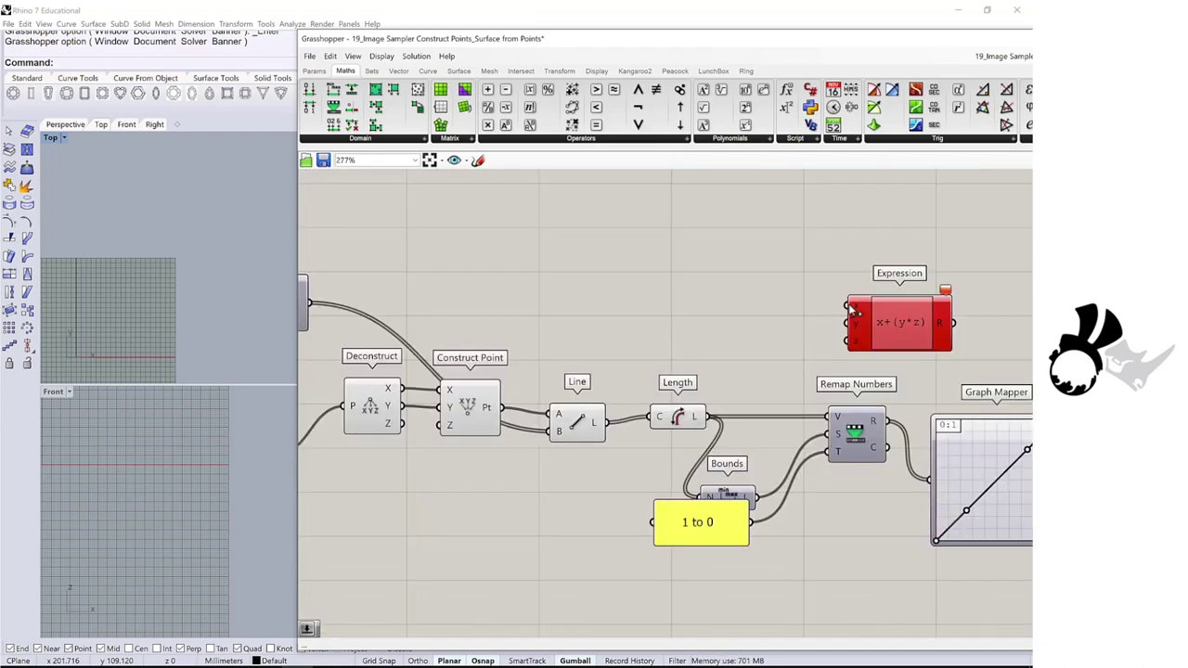
{"action": "right_click_drag", "start_coordinate": [851, 309], "coordinate": [965, 269]}
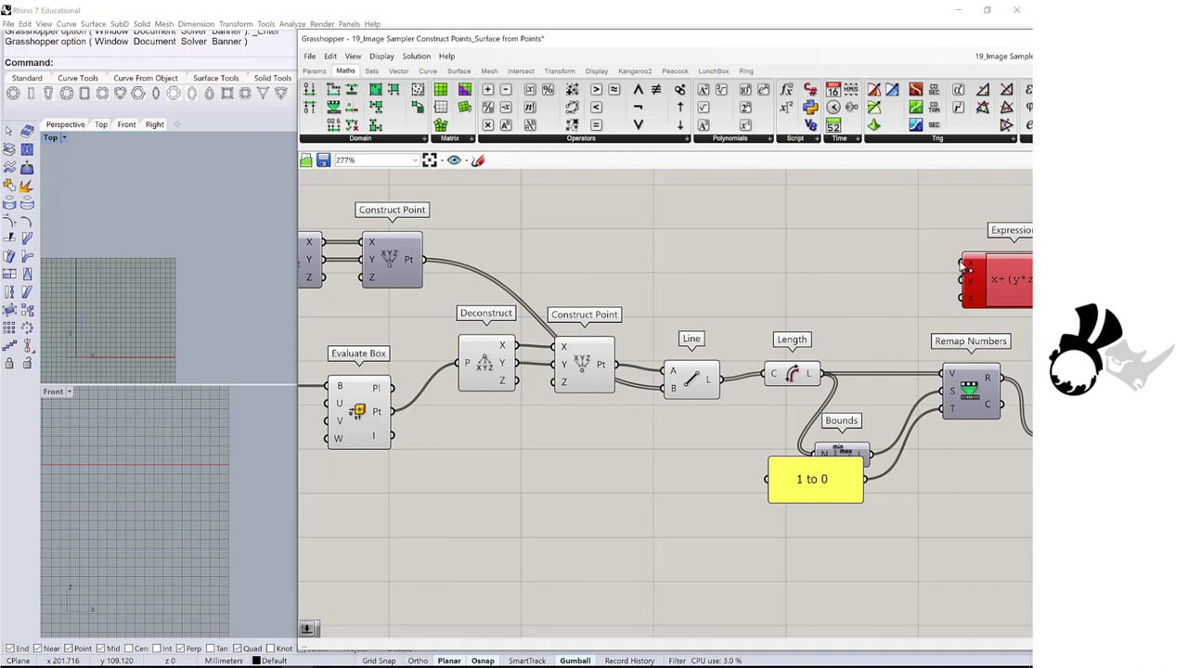
{"action": "left_click_drag", "start_coordinate": [963, 267], "coordinate": [322, 276]}
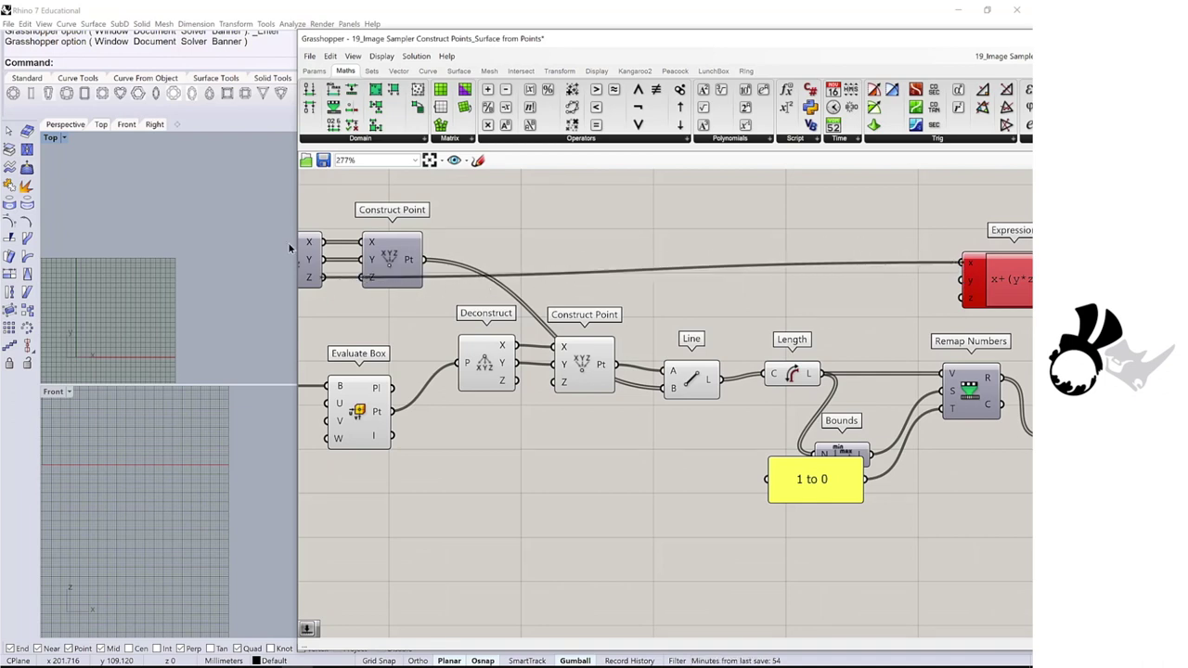
{"action": "scroll", "coordinate": [337, 268], "scroll_direction": "down", "scroll_amount": 2}
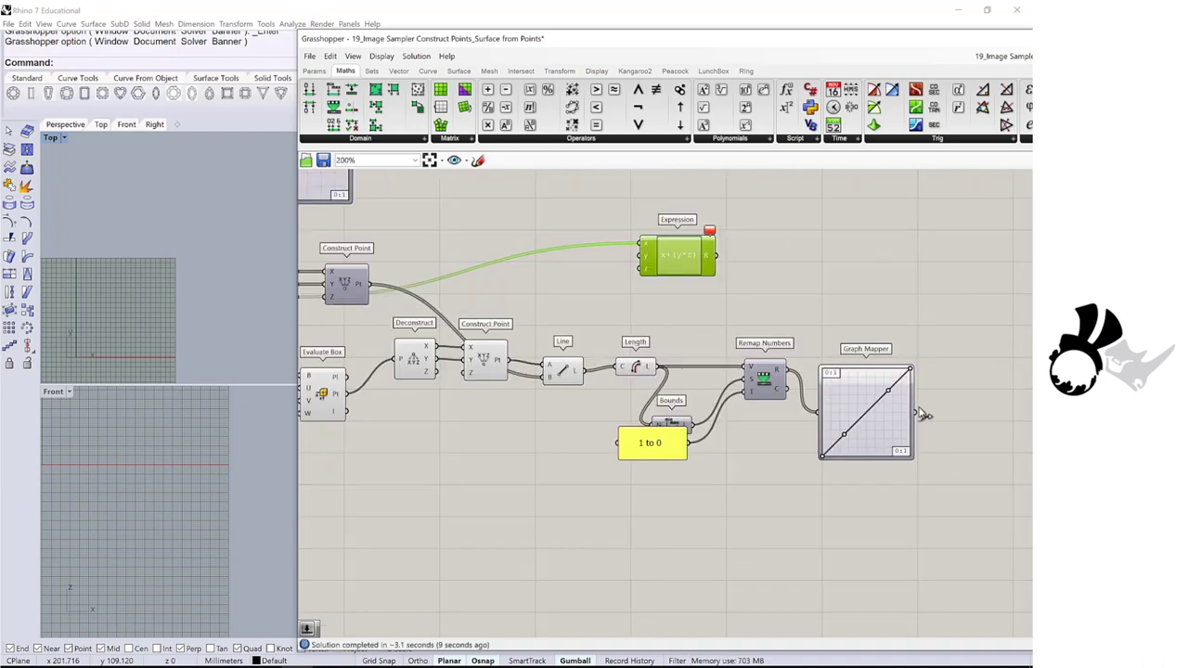
{"action": "left_click_drag", "start_coordinate": [917, 409], "coordinate": [635, 264]}
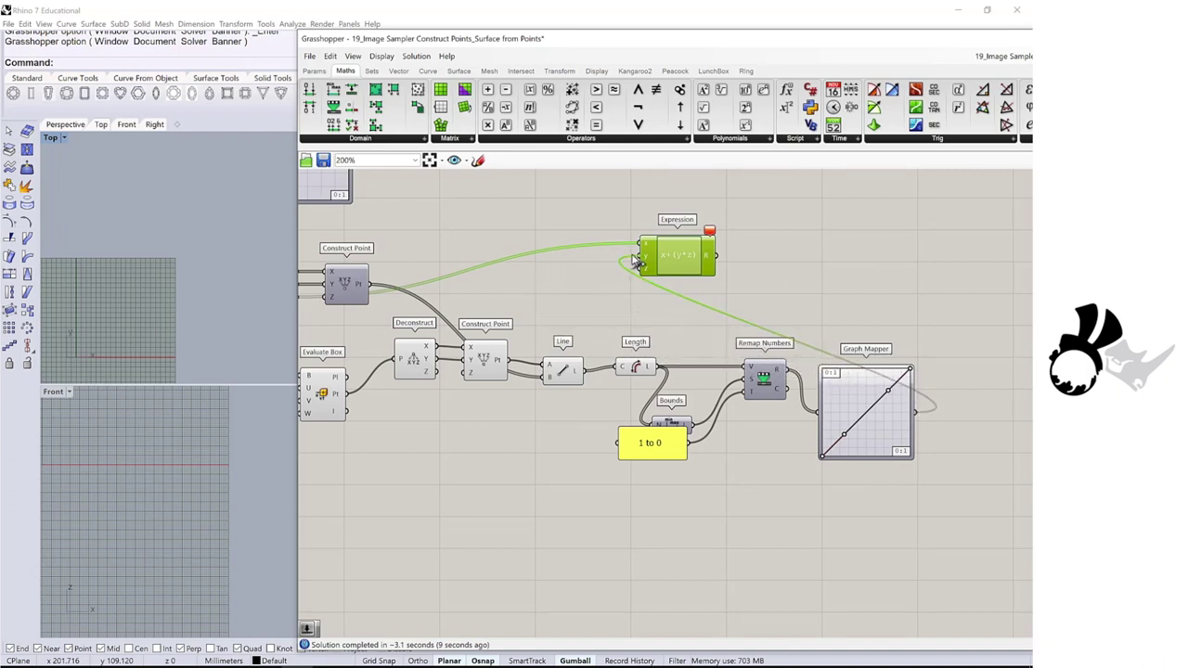
Step: Add a 0–5 number slider and wire it to the Expression's z input
{"action": "double_click", "coordinate": [518, 297]}
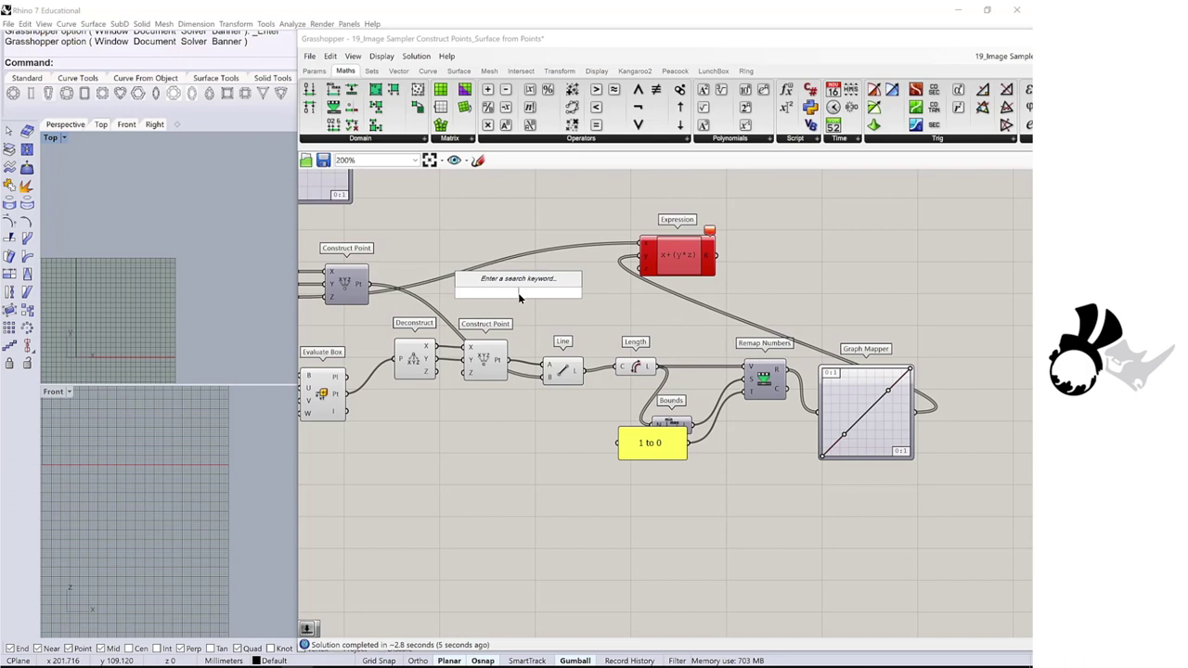
{"action": "type", "text": "0"}
{"action": "key", "text": "Return"}
{"action": "type", "text": "<"}
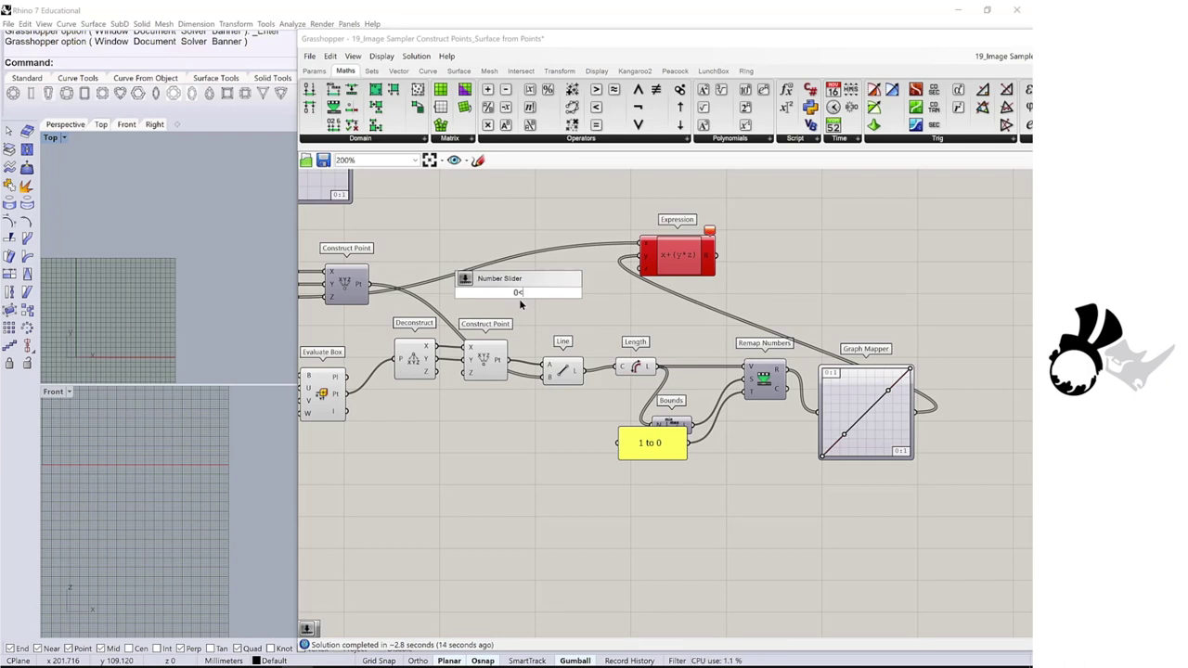
{"action": "type", "text": "5.0"}
{"action": "key", "text": "Return"}
{"action": "left_click_drag", "start_coordinate": [573, 293], "coordinate": [641, 278]}
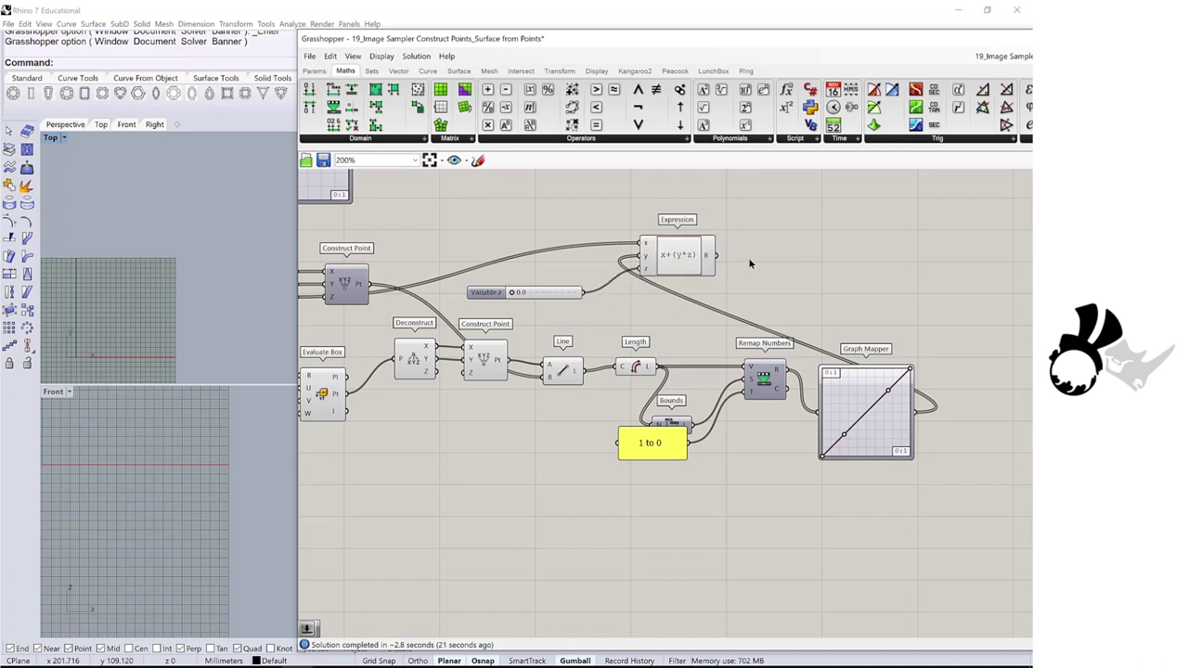
Step: Build a new Construct Point from the original X and Y with the Expression result as Z
{"action": "right_click_drag", "start_coordinate": [816, 370], "coordinate": [629, 391]}
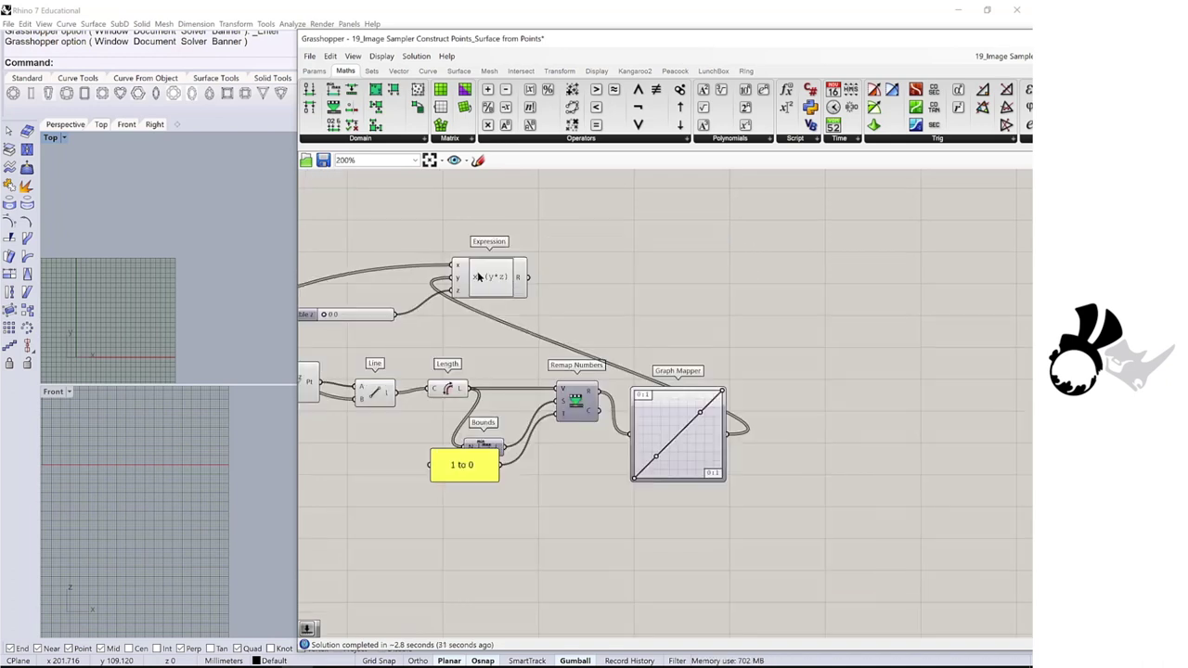
{"action": "left_click_drag", "start_coordinate": [478, 276], "coordinate": [555, 271]}
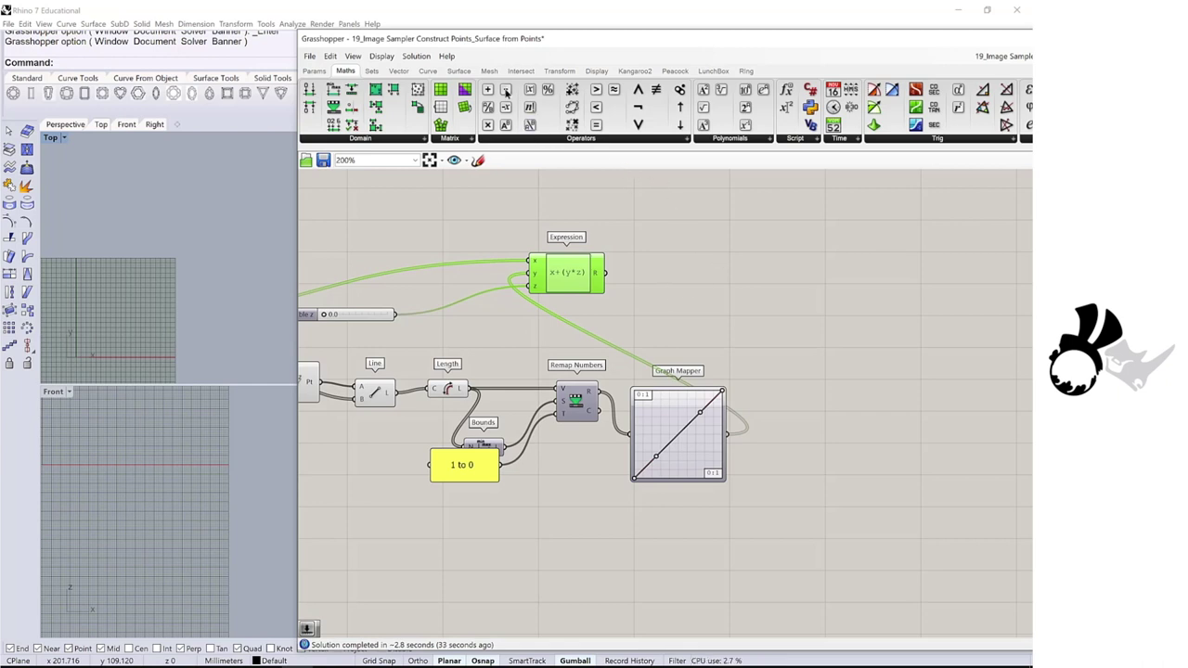
{"action": "left_click", "coordinate": [401, 72]}
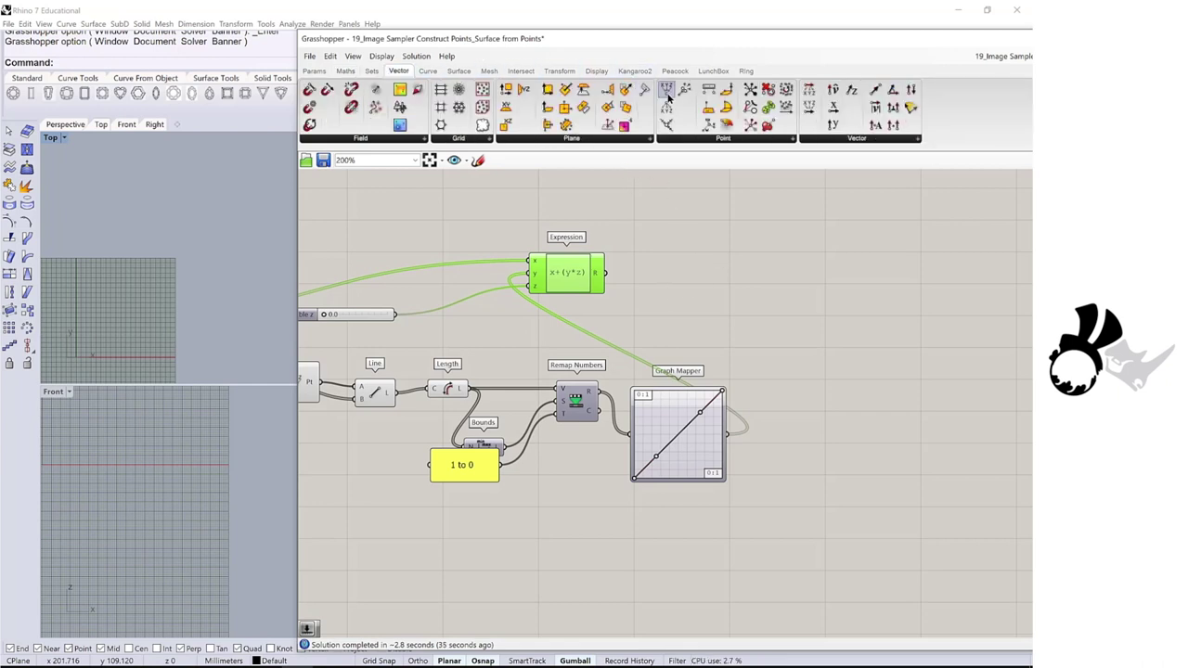
{"action": "left_click_drag", "start_coordinate": [666, 89], "coordinate": [745, 263]}
{"action": "scroll", "coordinate": [603, 274], "scroll_direction": "up", "scroll_amount": 4}
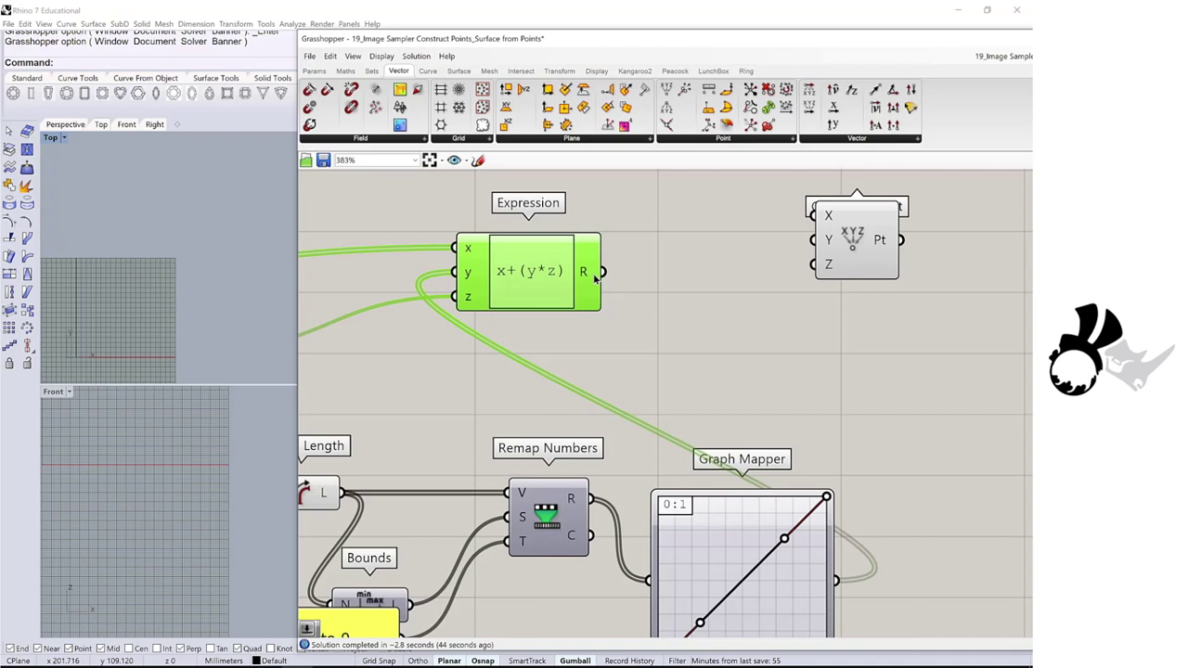
{"action": "left_click_drag", "start_coordinate": [601, 271], "coordinate": [813, 265]}
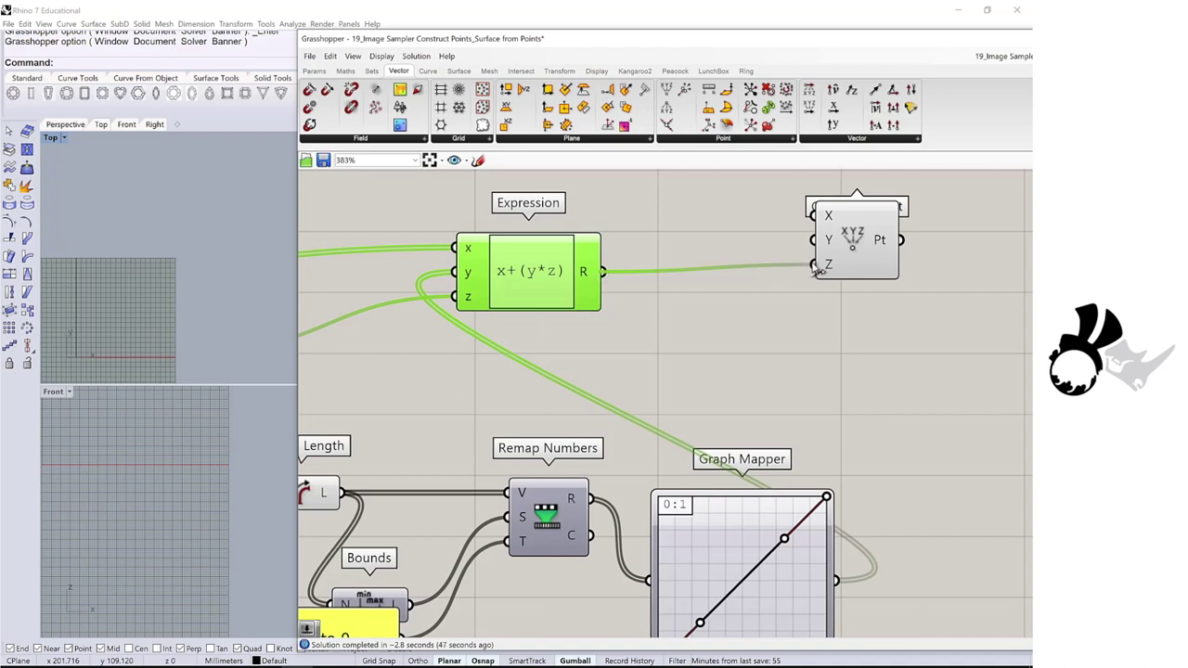
{"action": "scroll", "coordinate": [623, 340], "scroll_direction": "down", "scroll_amount": 5}
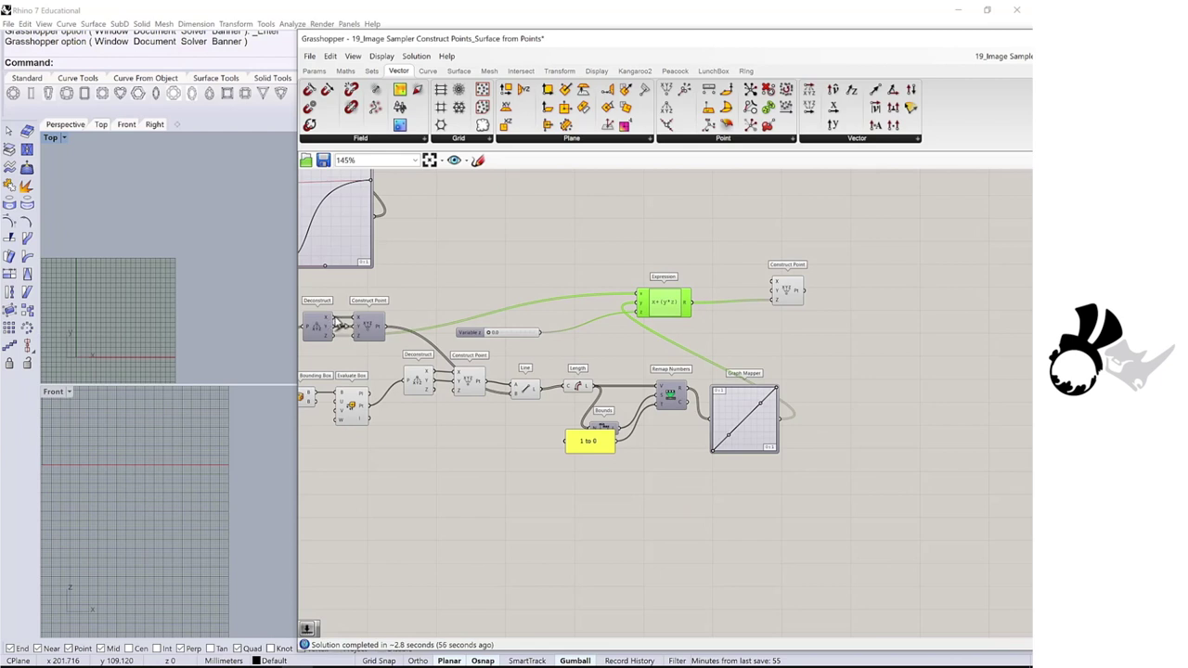
{"action": "left_click_drag", "start_coordinate": [341, 320], "coordinate": [382, 341]}
Step: Place a Surface From Points component and feed it the constructed relief points
{"action": "left_click", "coordinate": [782, 295]}
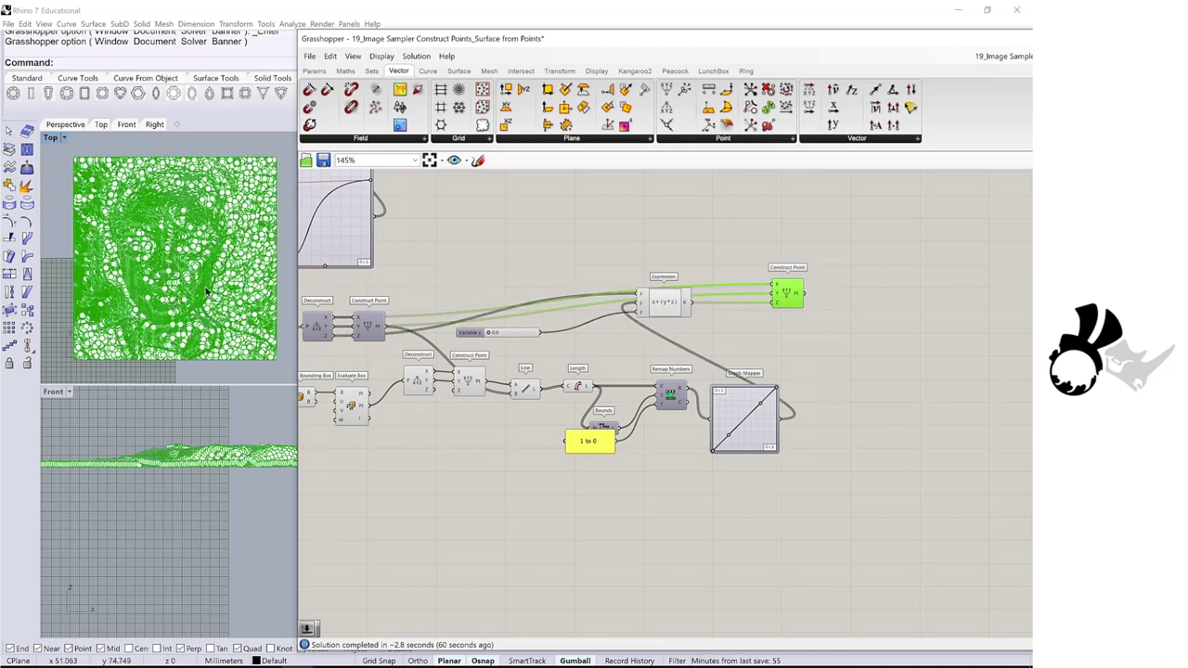
{"action": "scroll", "coordinate": [742, 427], "scroll_direction": "up", "scroll_amount": 3}
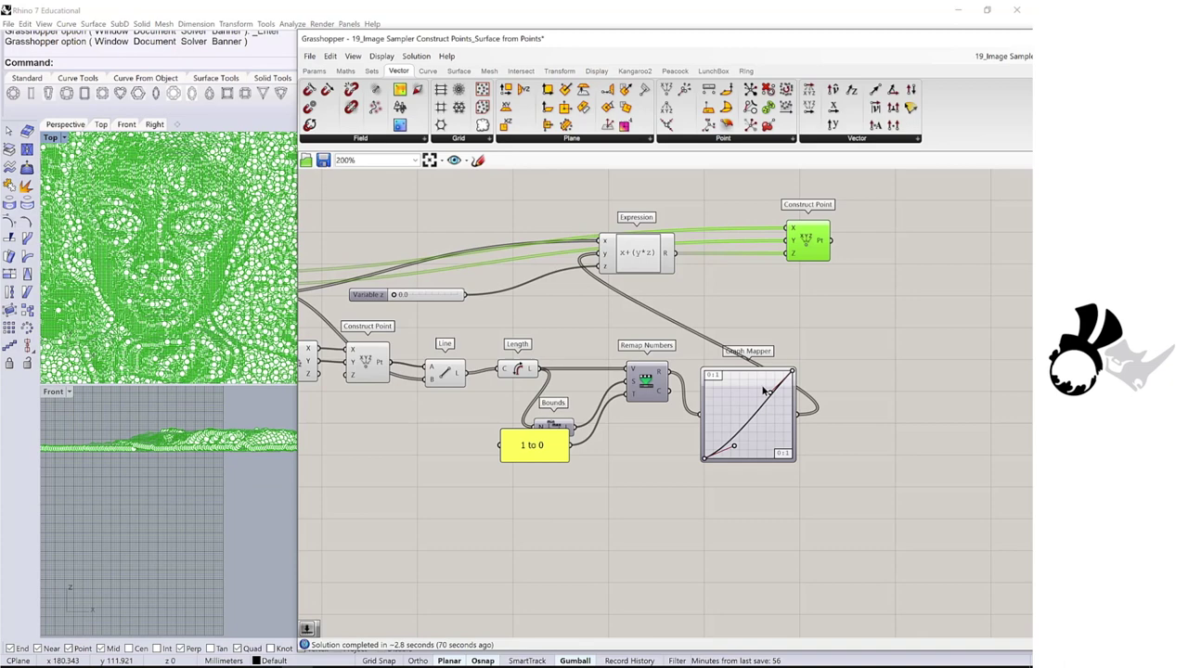
{"action": "left_click_drag", "start_coordinate": [760, 390], "coordinate": [742, 370]}
{"action": "left_click", "coordinate": [803, 243]}
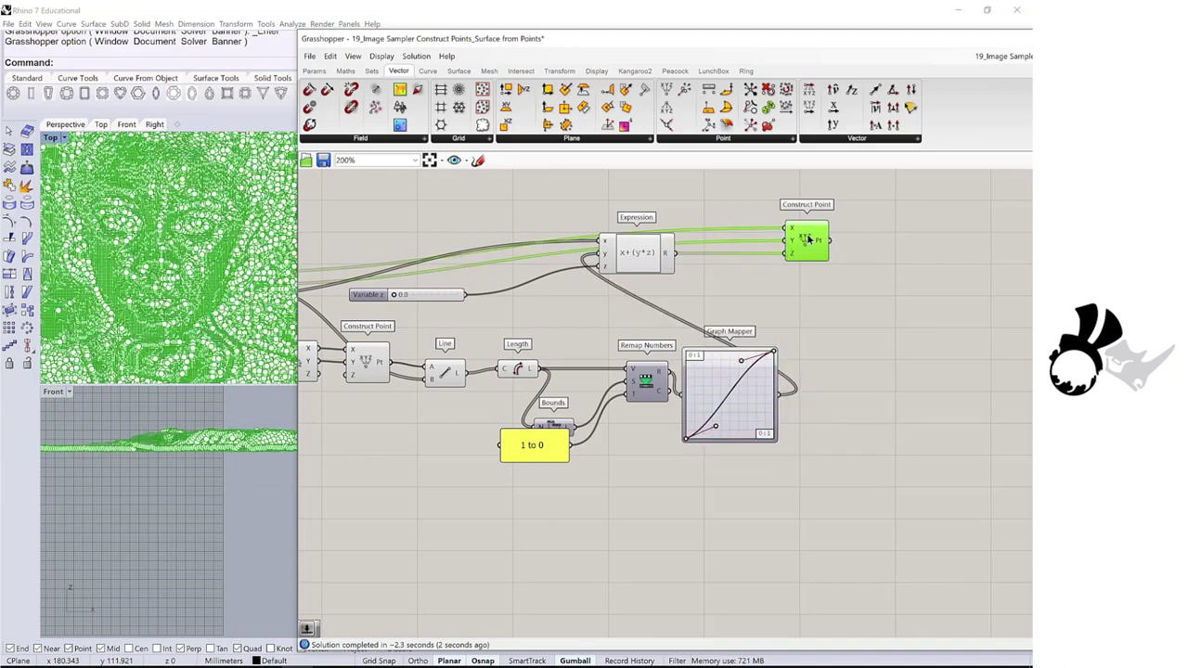
{"action": "mouse_move", "coordinate": [816, 250]}
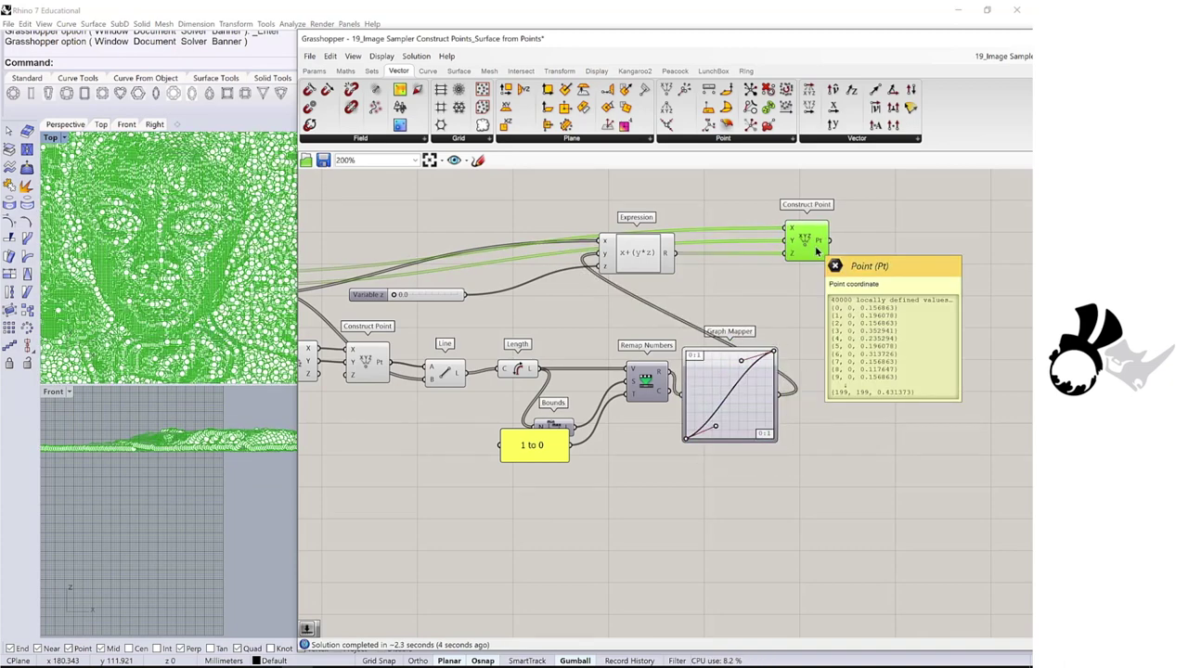
{"action": "right_click_drag", "start_coordinate": [816, 250], "coordinate": [570, 308]}
{"action": "double_click", "coordinate": [672, 325]}
{"action": "type", "text": "surfacefro"}
{"action": "key", "text": "Return"}
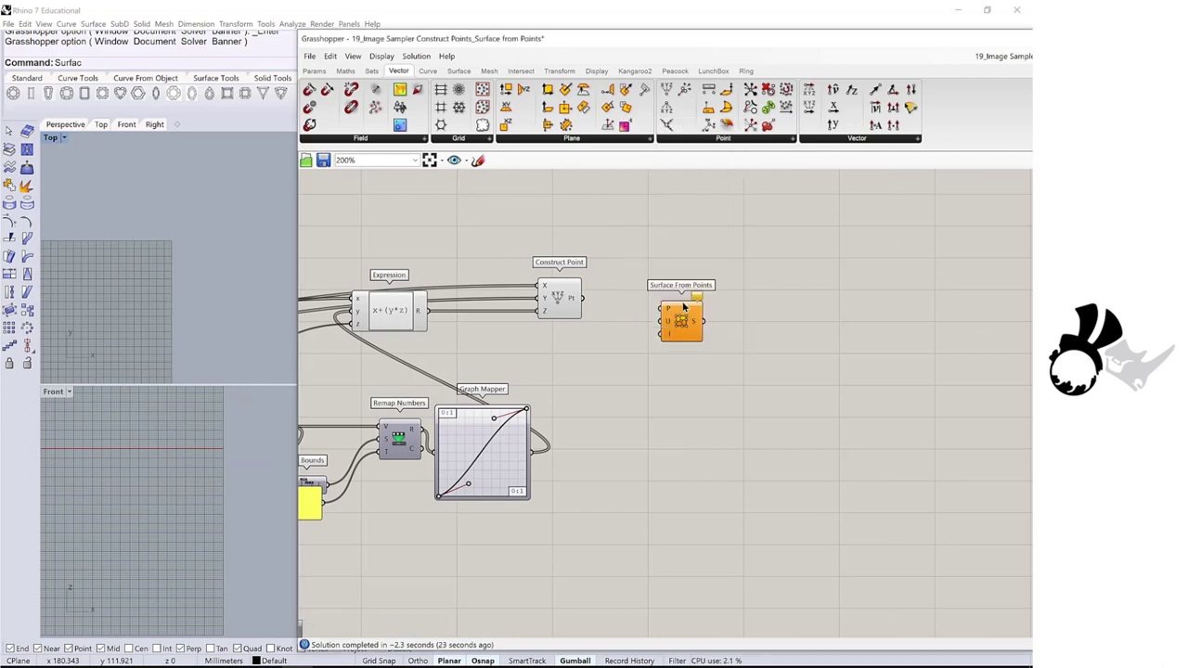
{"action": "left_click_drag", "start_coordinate": [680, 320], "coordinate": [675, 304]}
{"action": "scroll", "coordinate": [582, 304], "scroll_direction": "up", "scroll_amount": 4}
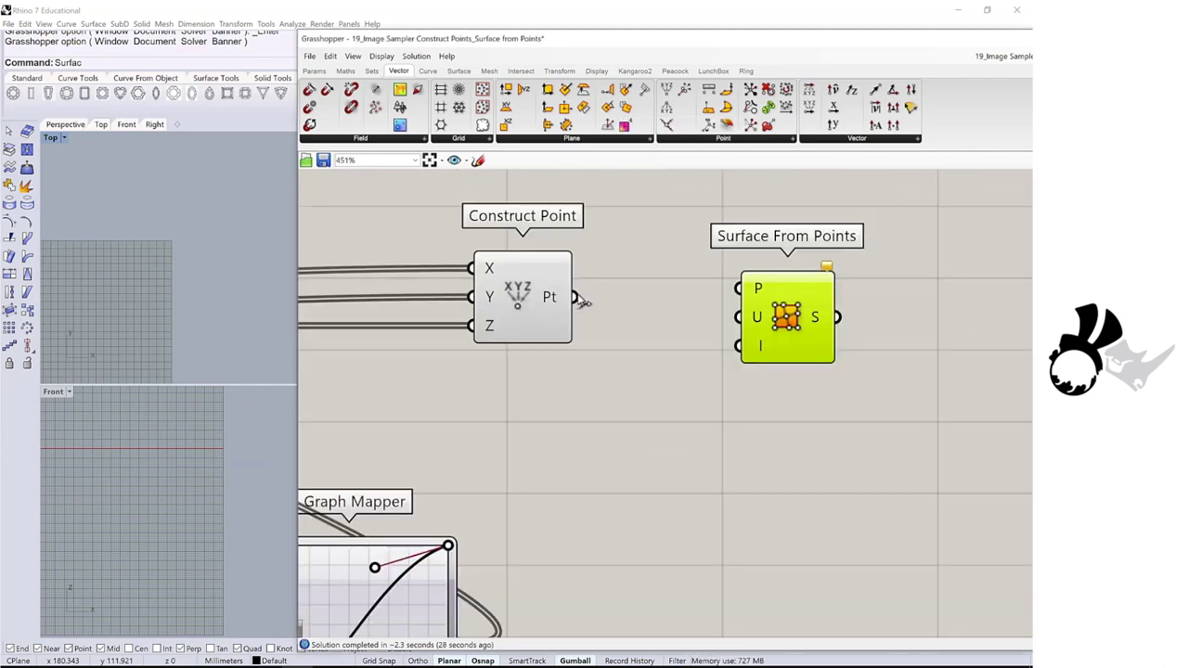
{"action": "left_click_drag", "start_coordinate": [580, 301], "coordinate": [738, 289]}
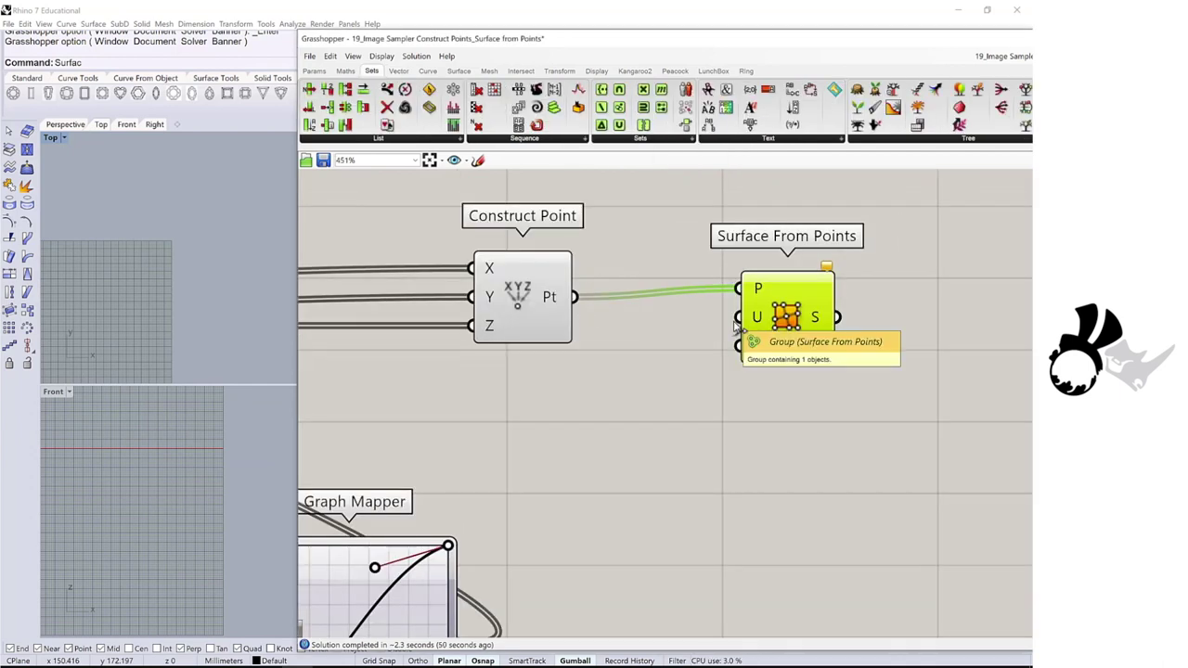
Step: Add a number slider set to 200 as the surface's U Count
{"action": "double_click", "coordinate": [547, 368]}
{"action": "type", "text": "Number Slider"}
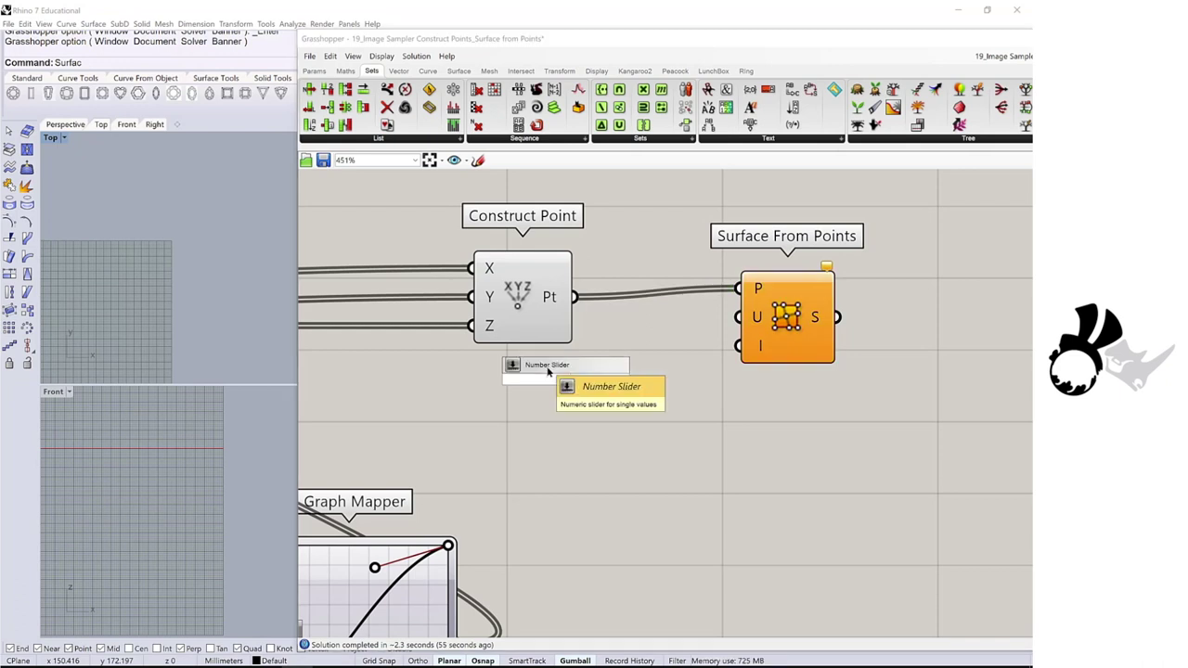
{"action": "key", "text": "Return"}
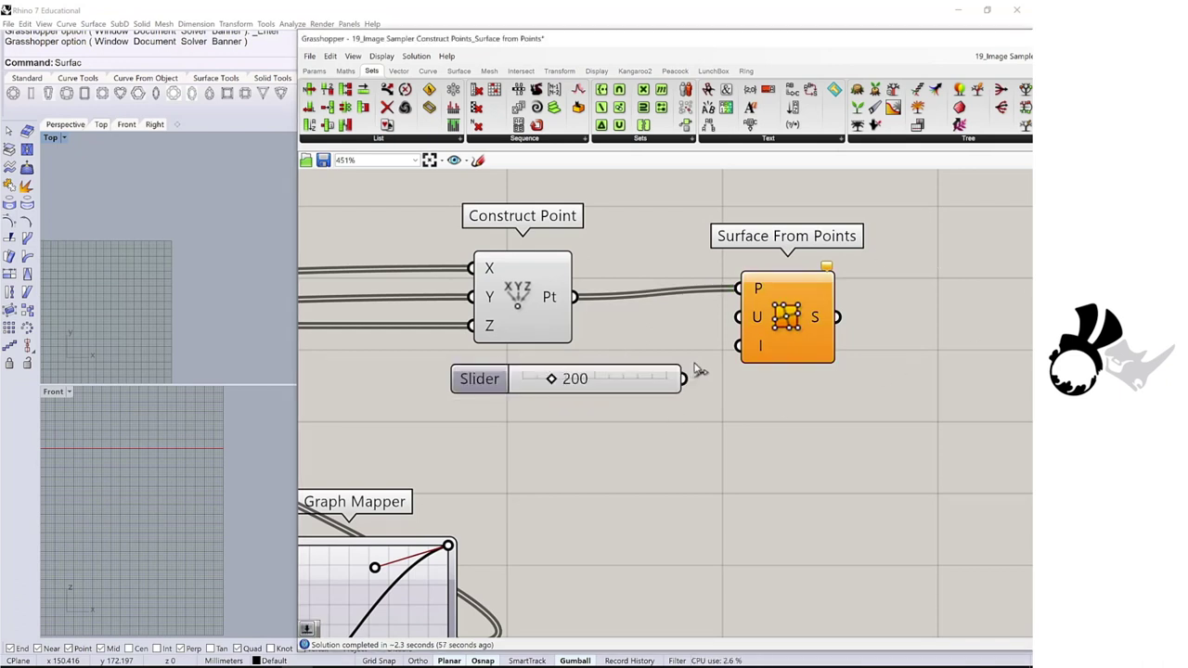
{"action": "left_click_drag", "start_coordinate": [684, 379], "coordinate": [737, 316]}
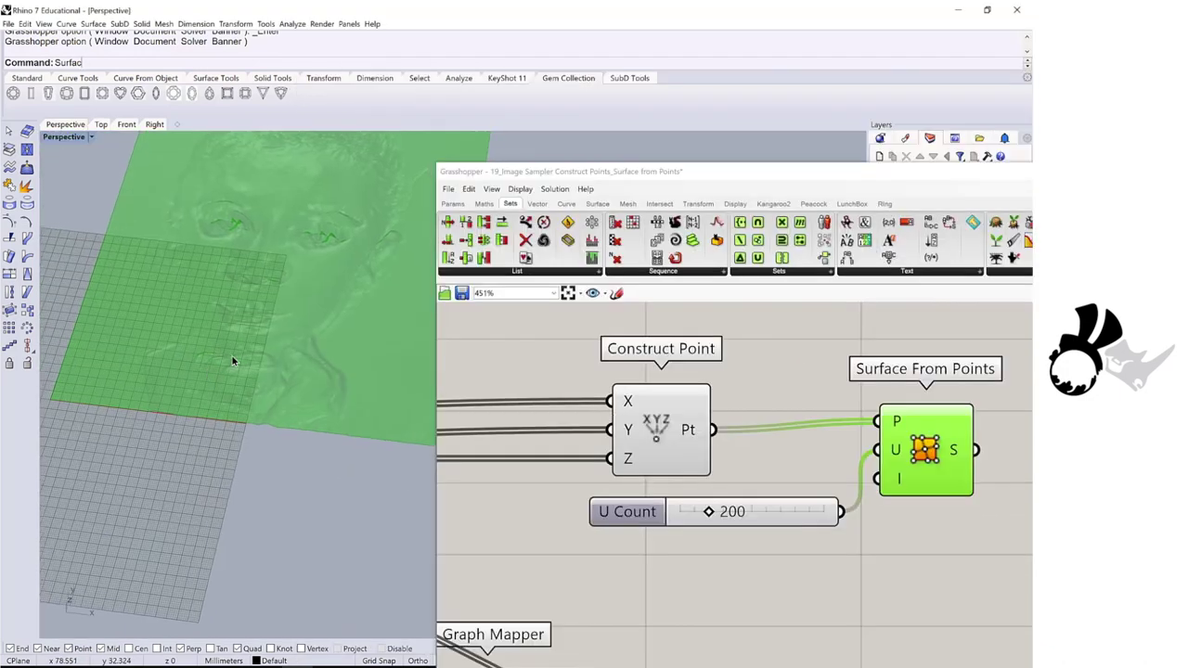
{"action": "right_click_drag", "start_coordinate": [231, 355], "coordinate": [297, 411]}
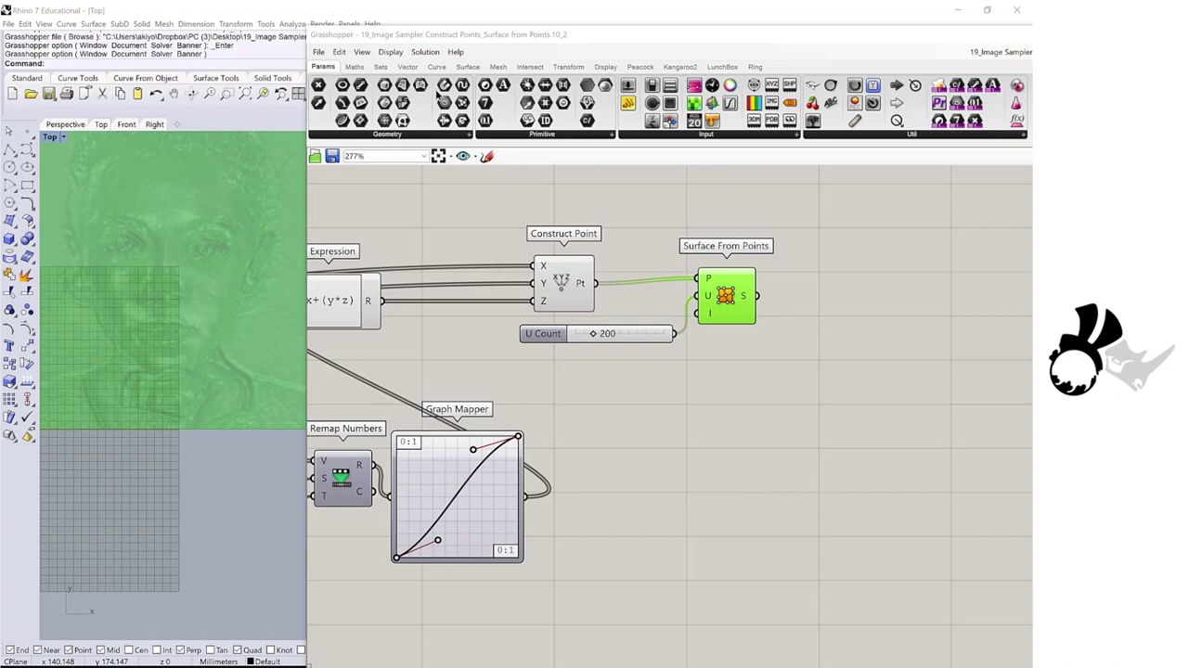
Step: Add Scale NU driven by a 0.24 slider for X and a 0.28 slider for Z
{"action": "left_click", "coordinate": [568, 67]}
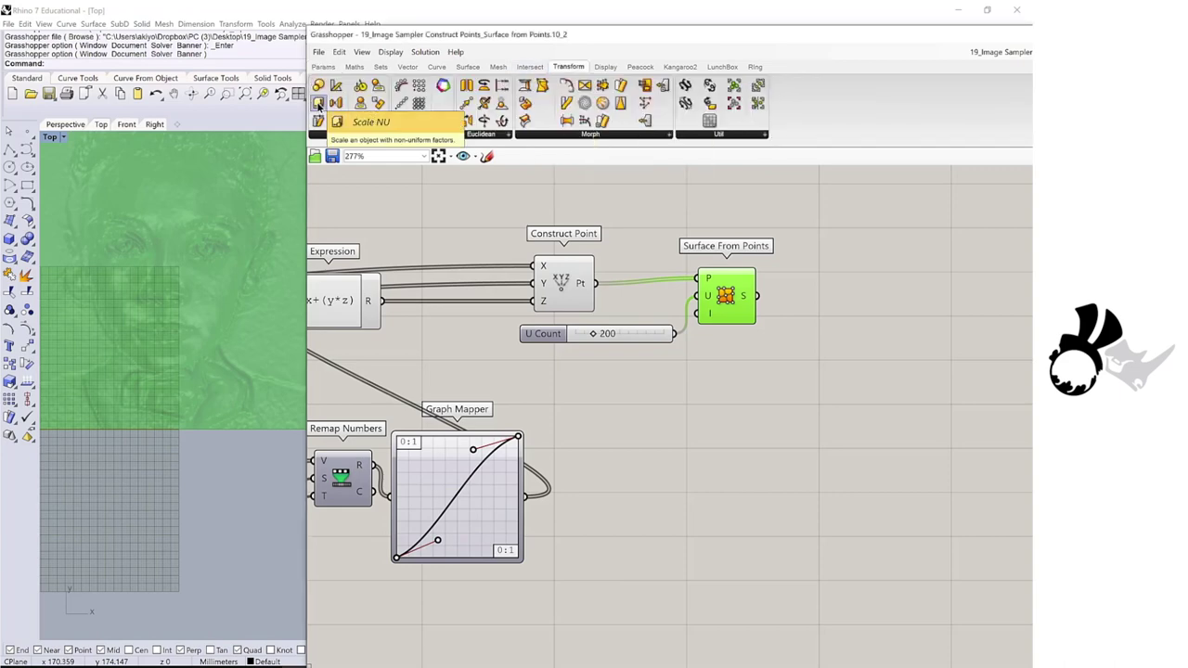
{"action": "left_click_drag", "start_coordinate": [319, 105], "coordinate": [759, 479]}
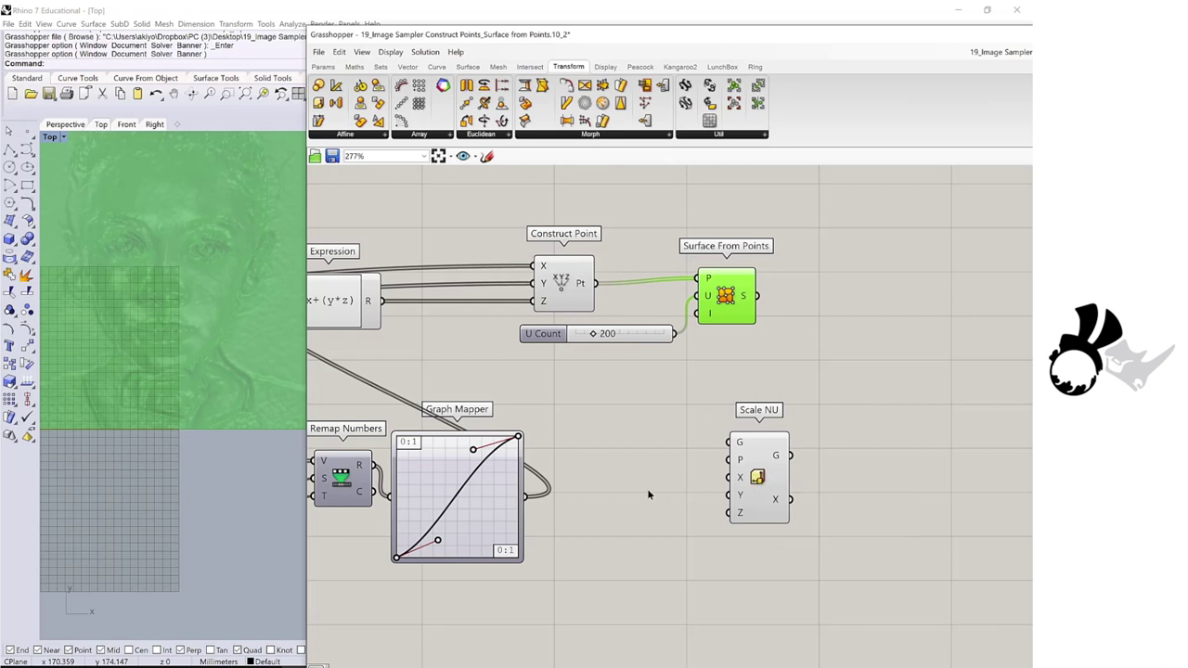
{"action": "double_click", "coordinate": [612, 466]}
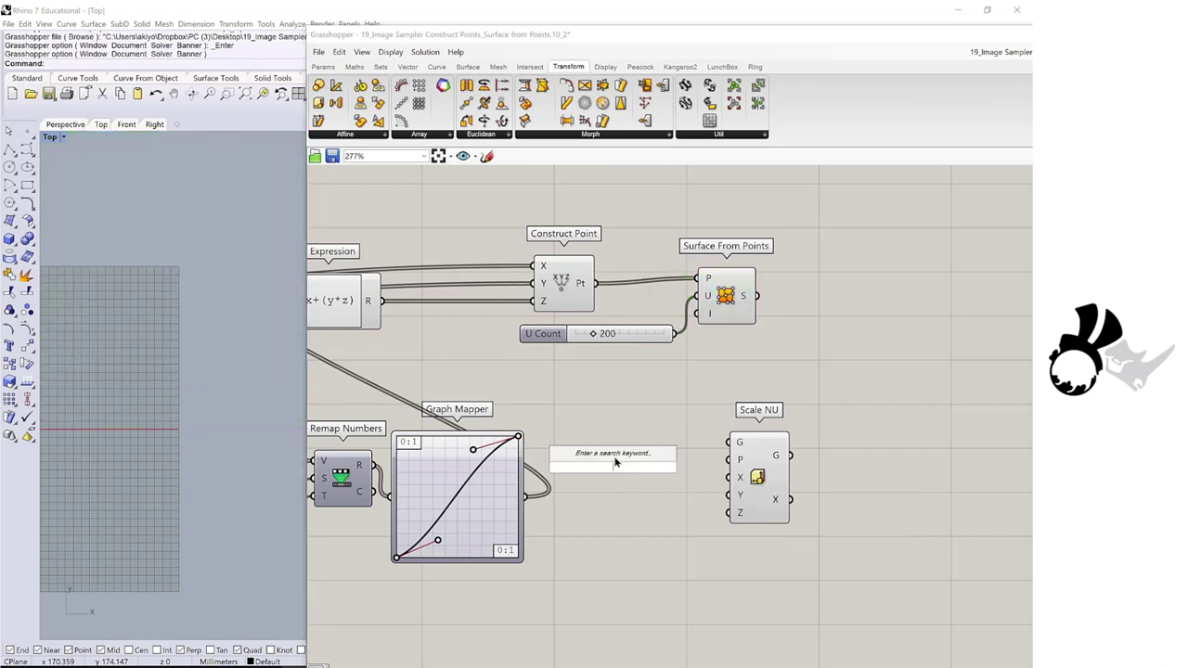
{"action": "type", "text": "0<"}
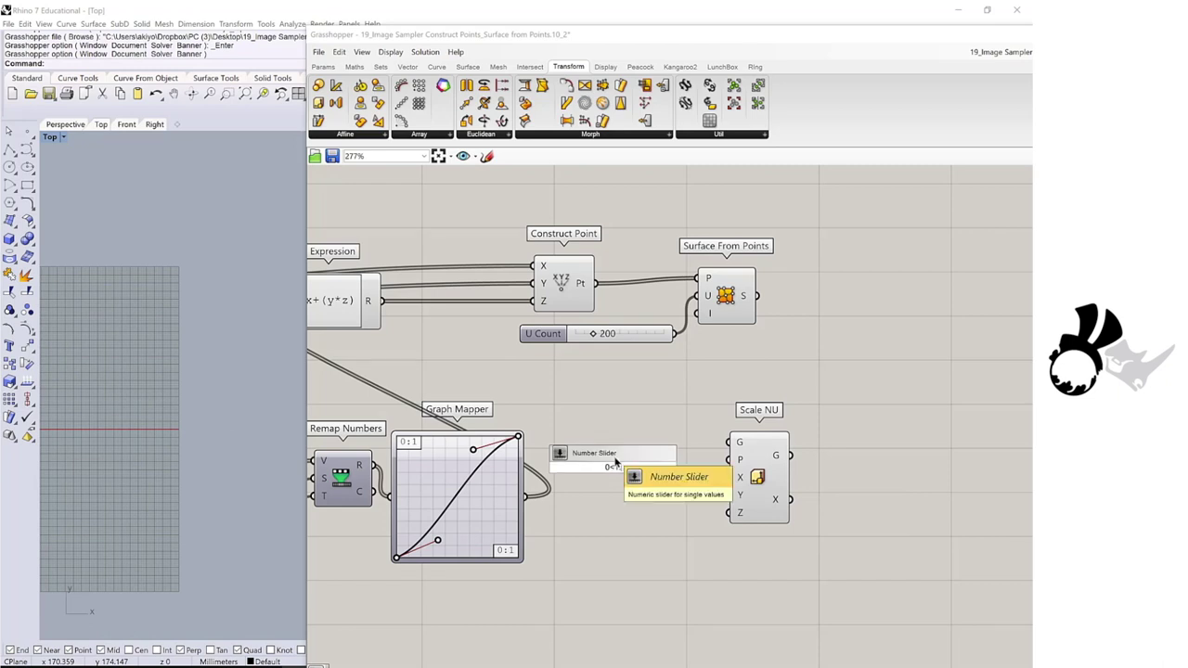
{"action": "key", "text": "Return"}
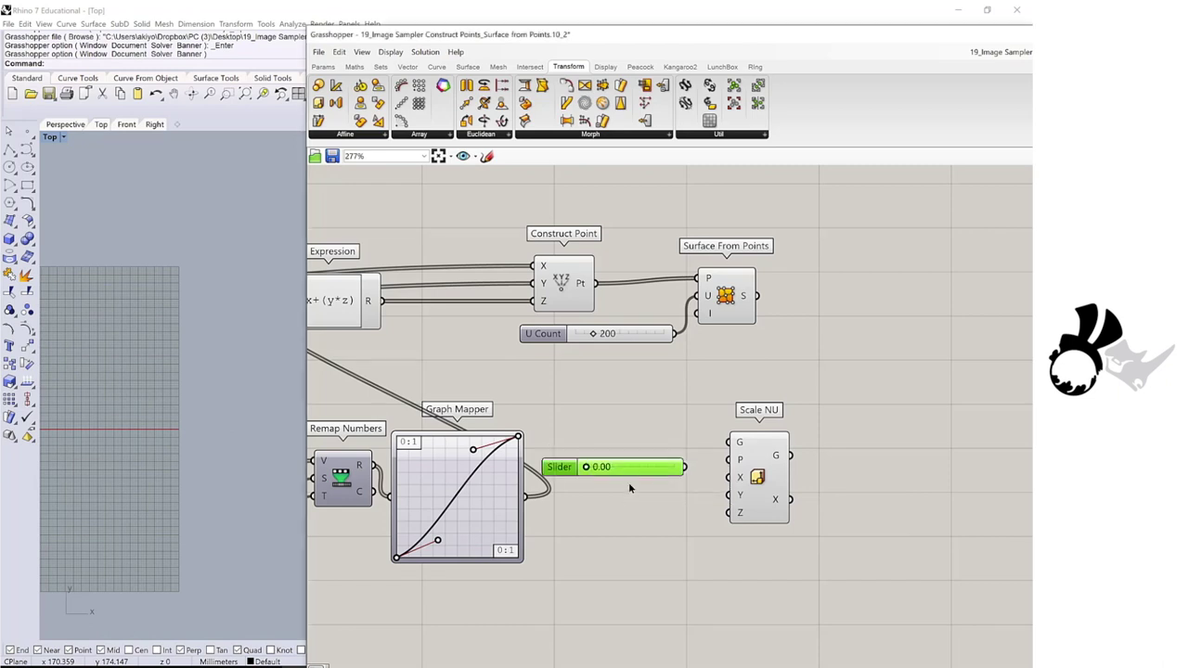
{"action": "key", "text": "ctrl+v"}
{"action": "scroll", "coordinate": [766, 429], "scroll_direction": "up", "scroll_amount": 3}
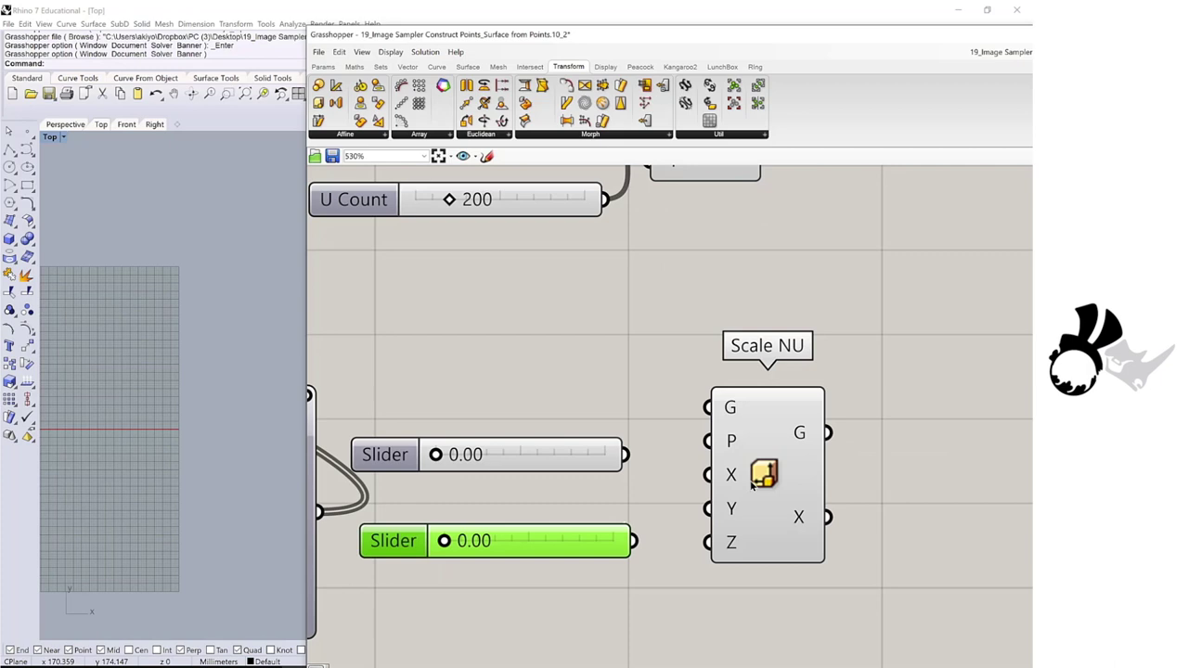
{"action": "left_click_drag", "start_coordinate": [455, 410], "coordinate": [502, 415]}
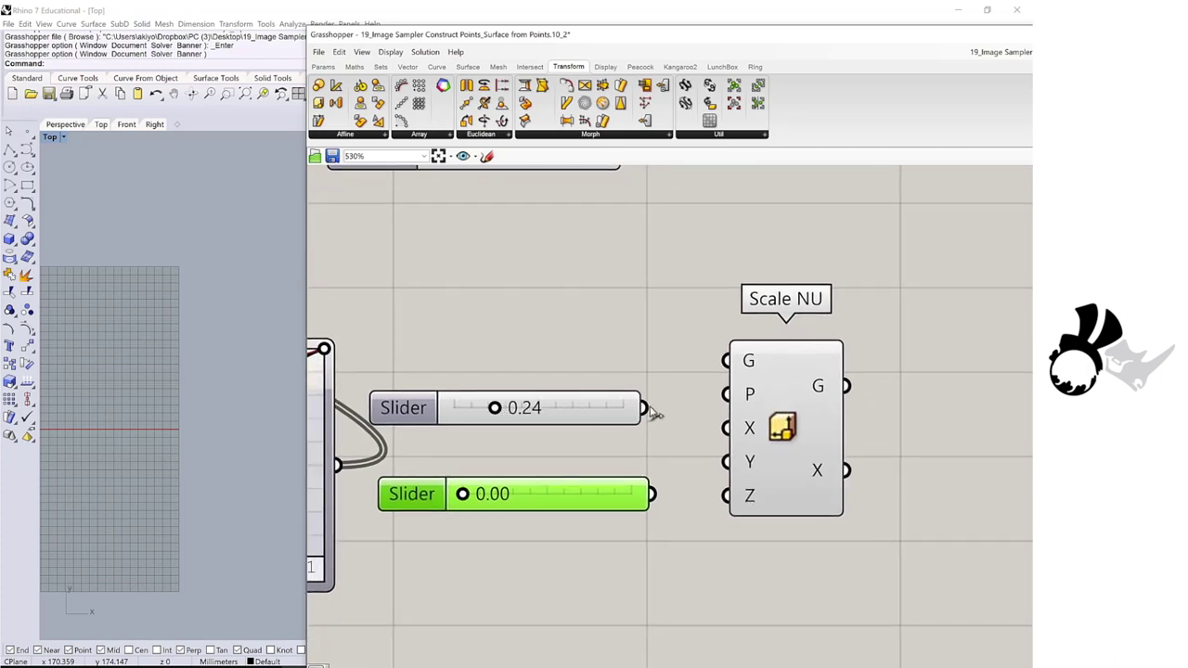
{"action": "left_click_drag", "start_coordinate": [650, 410], "coordinate": [716, 463]}
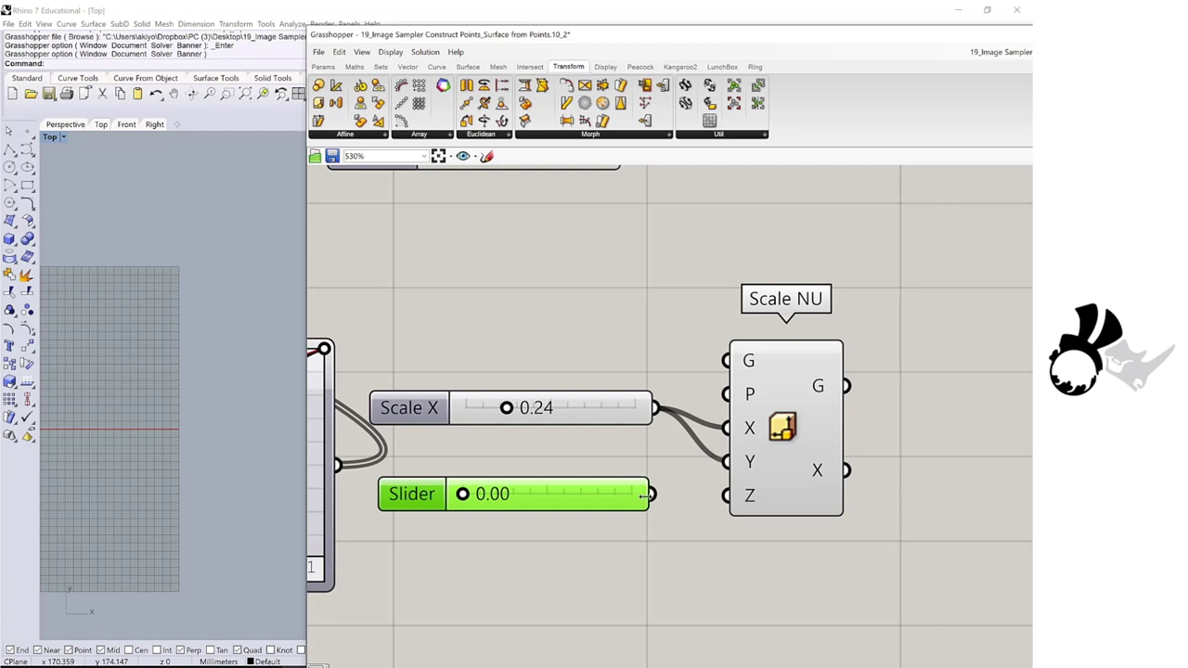
{"action": "left_click_drag", "start_coordinate": [646, 494], "coordinate": [728, 494]}
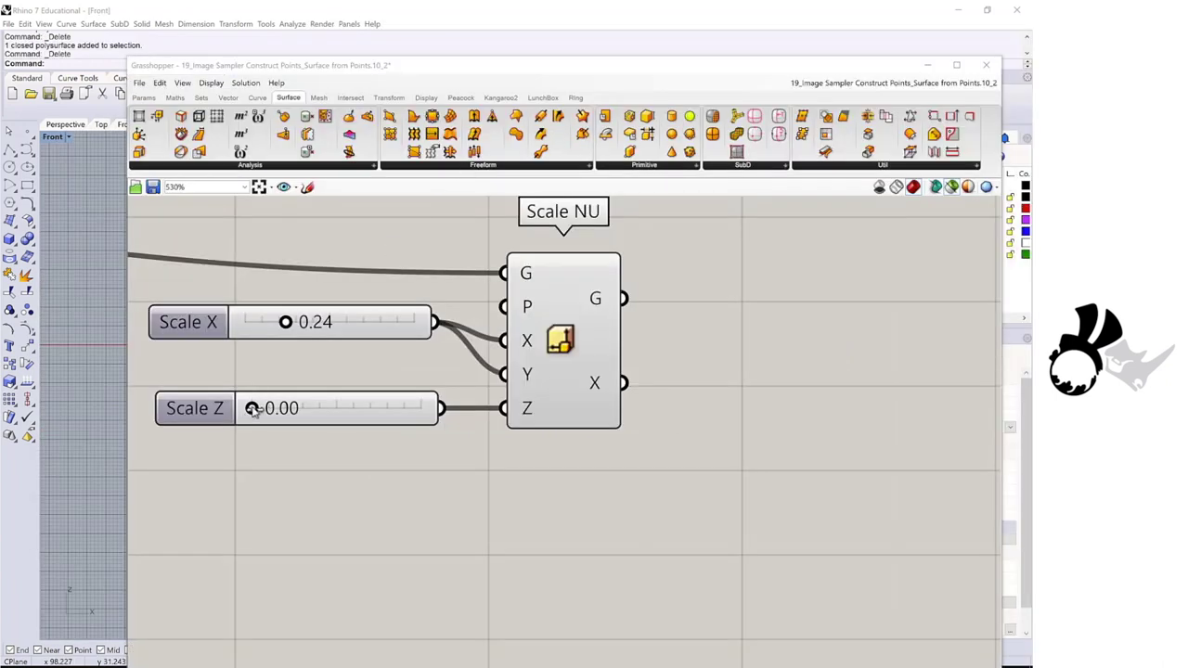
{"action": "left_click_drag", "start_coordinate": [251, 409], "coordinate": [303, 414]}
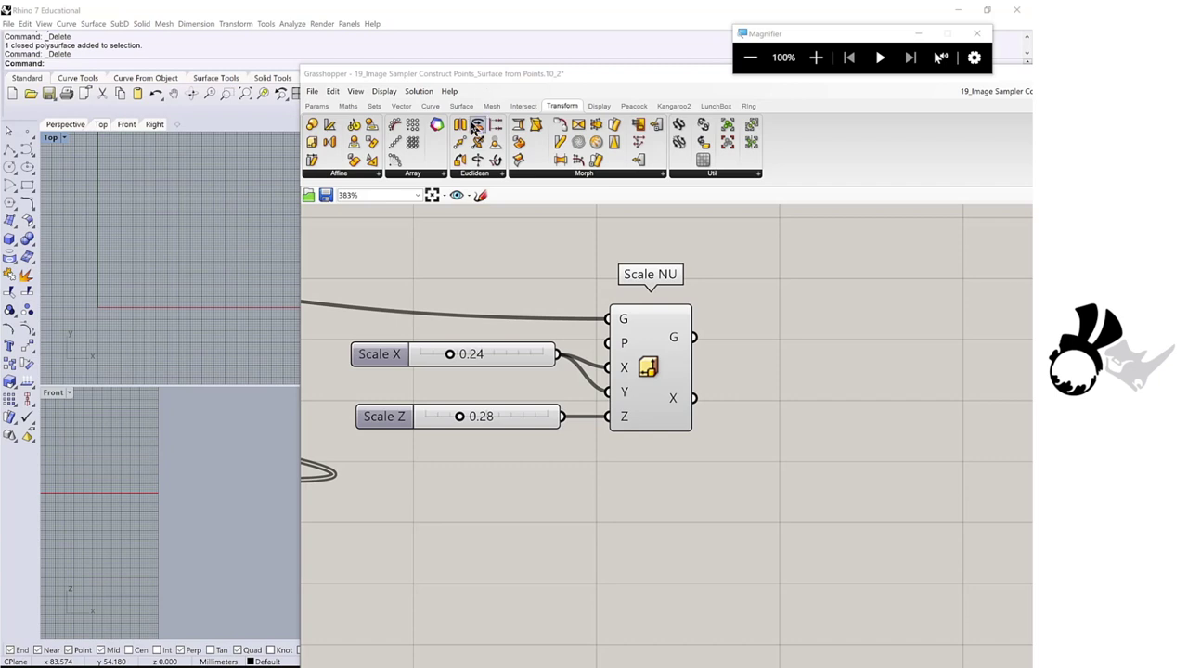
Step: Add a Move component taking the scaled surface, with a Unit Z vector as motion
{"action": "left_click_drag", "start_coordinate": [462, 147], "coordinate": [841, 326]}
{"action": "left_click_drag", "start_coordinate": [694, 337], "coordinate": [800, 315]}
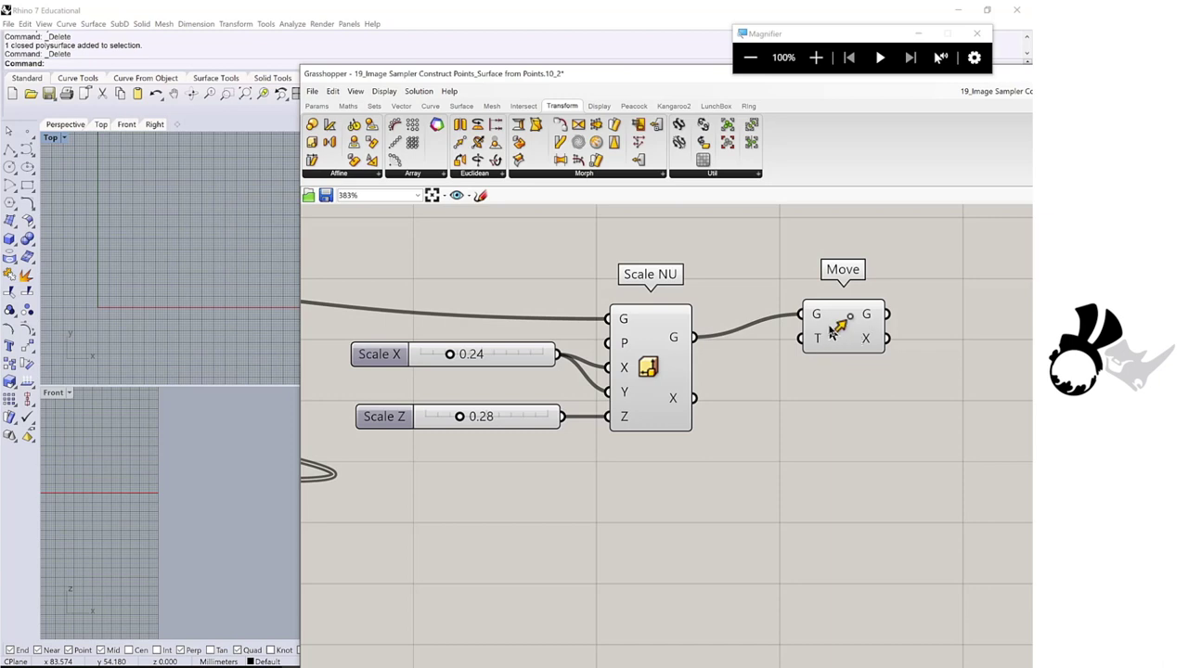
{"action": "double_click", "coordinate": [664, 481]}
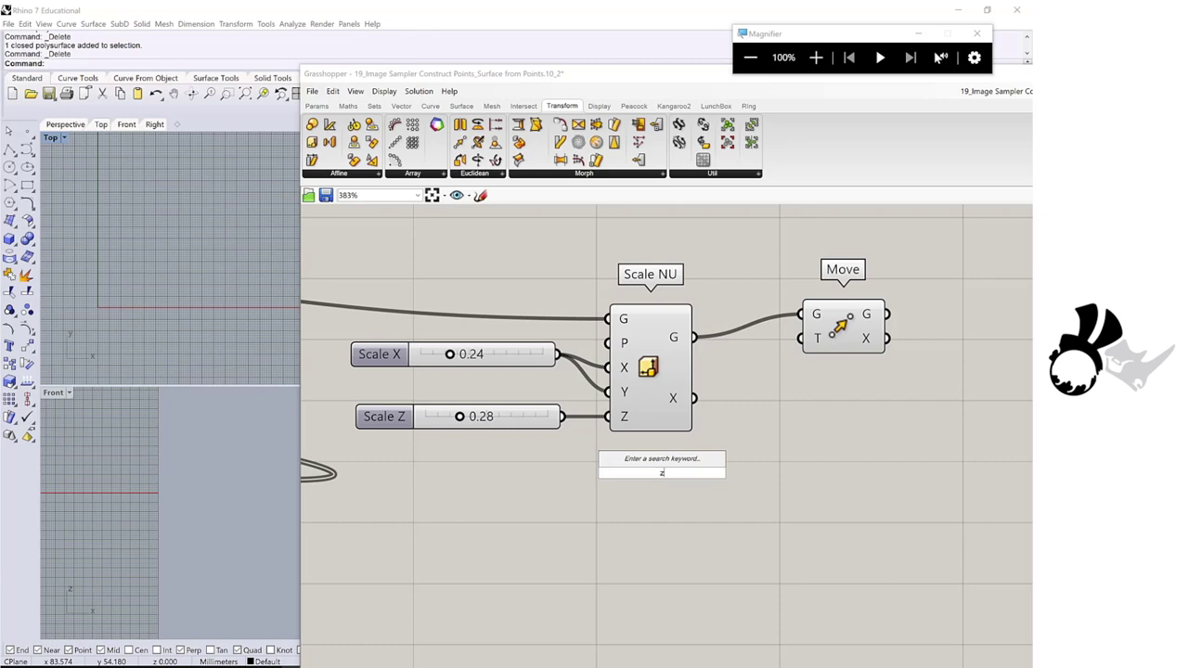
{"action": "type", "text": "z"}
{"action": "left_click", "coordinate": [655, 469]}
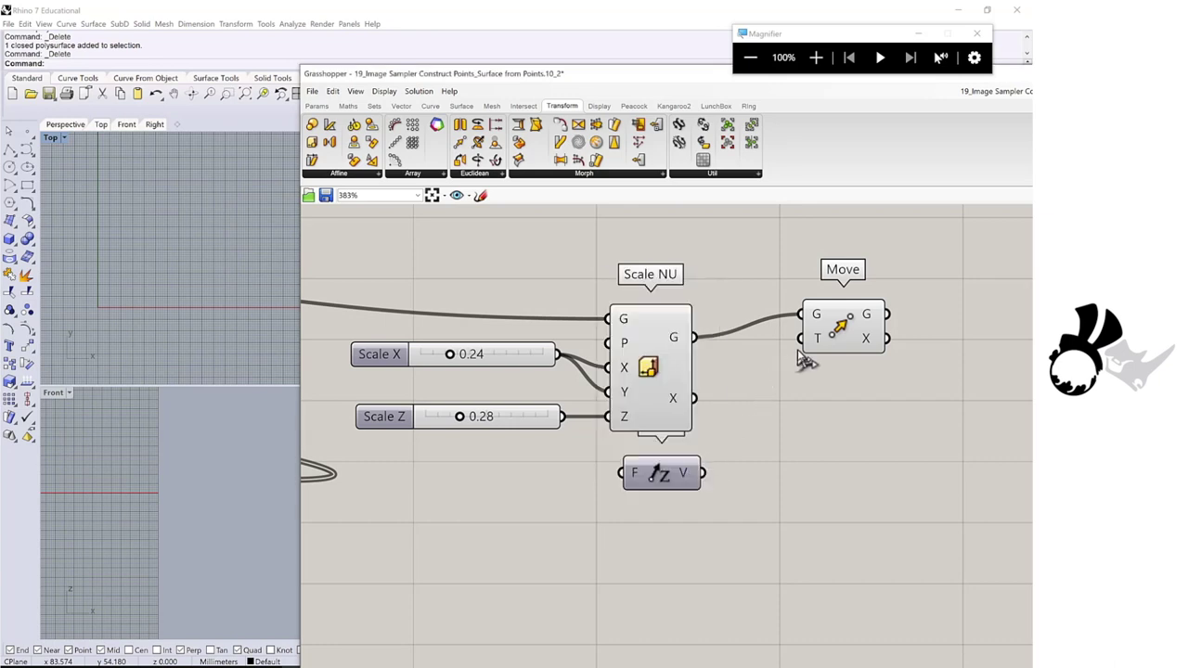
{"action": "left_click_drag", "start_coordinate": [800, 338], "coordinate": [703, 473]}
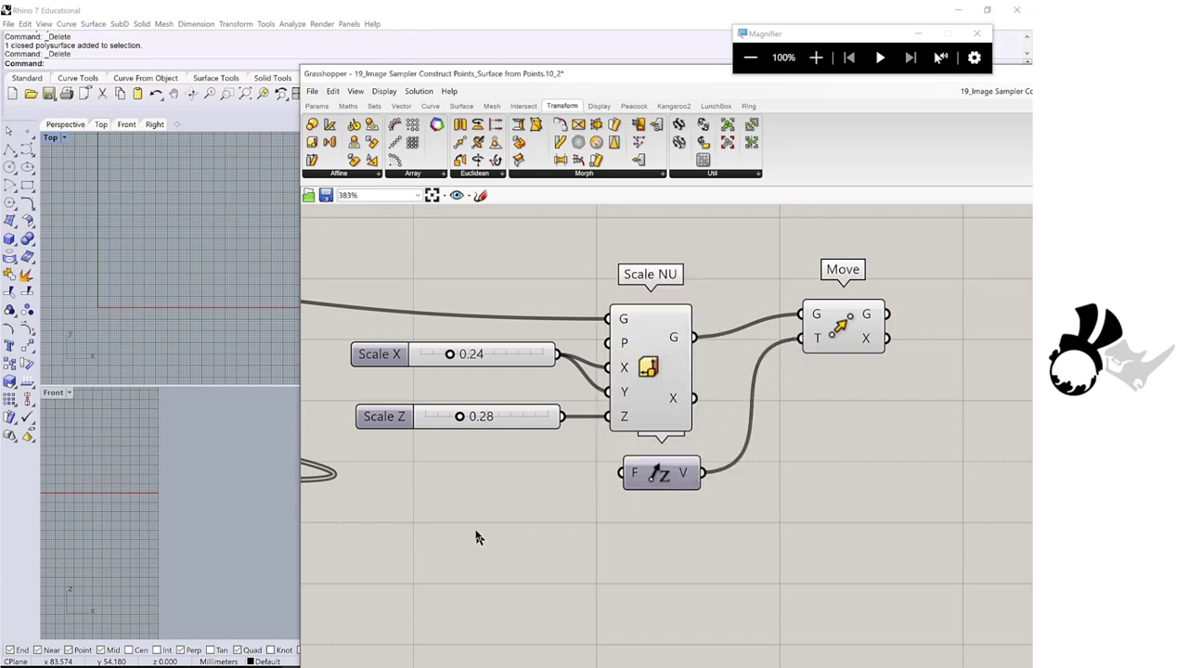
Step: Drive the Unit Z factor with a 0–5 slider set to 3.4
{"action": "double_click", "coordinate": [455, 555]}
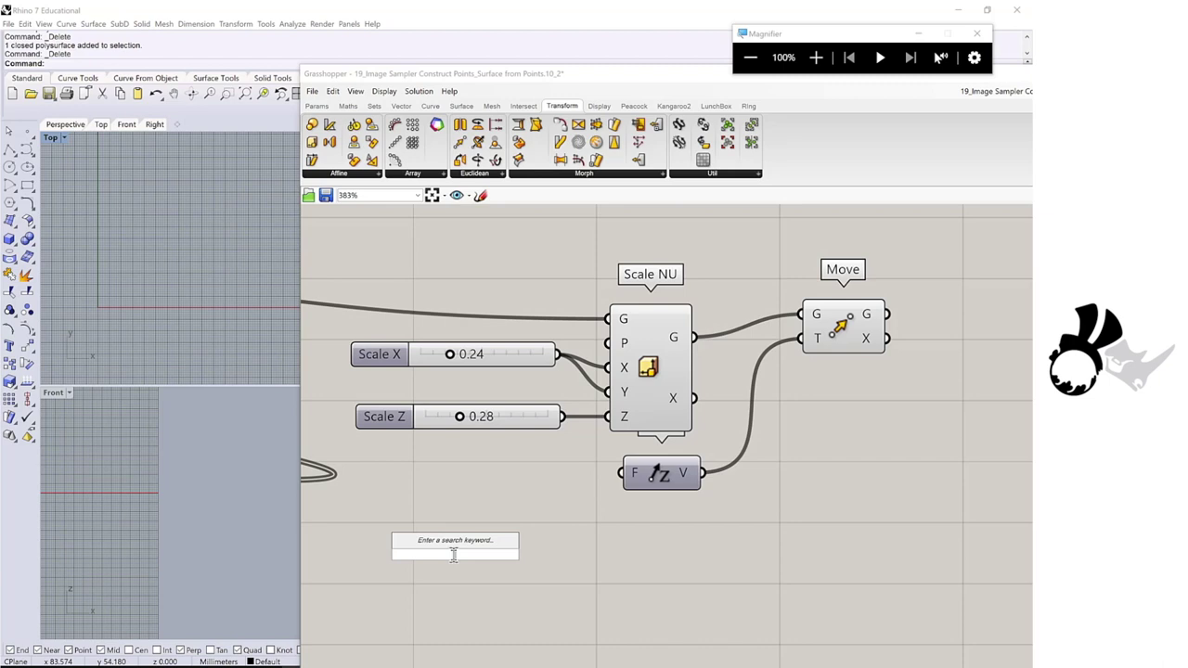
{"action": "type", "text": "0"}
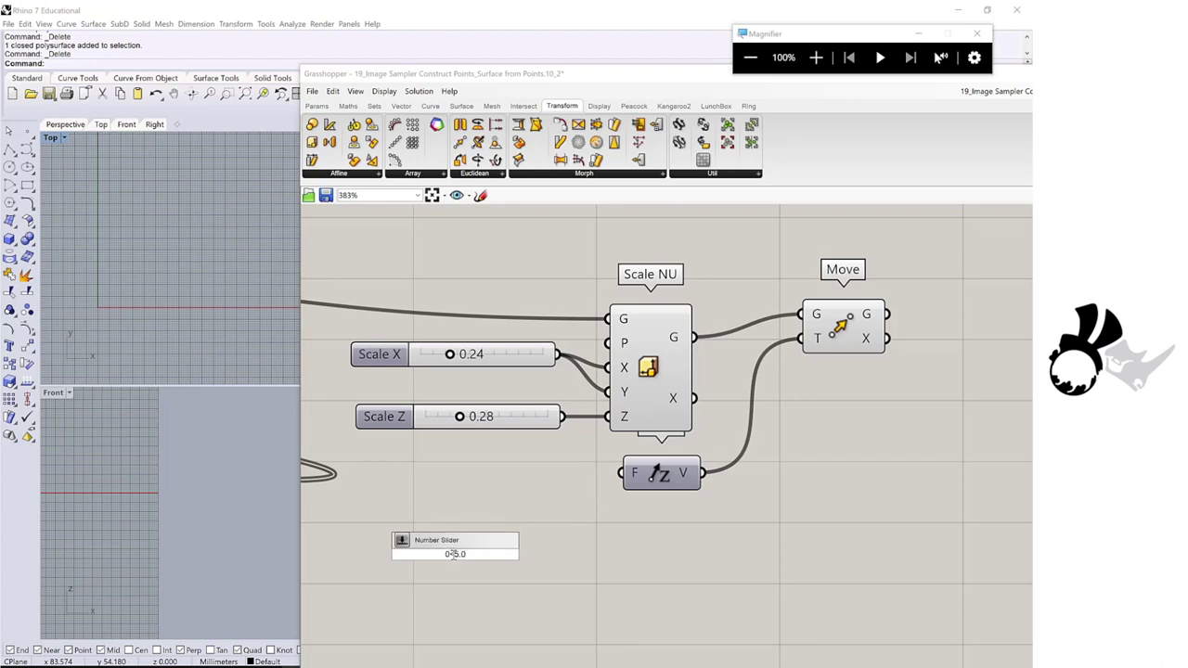
{"action": "type", "text": "<5.0"}
{"action": "key", "text": "Return"}
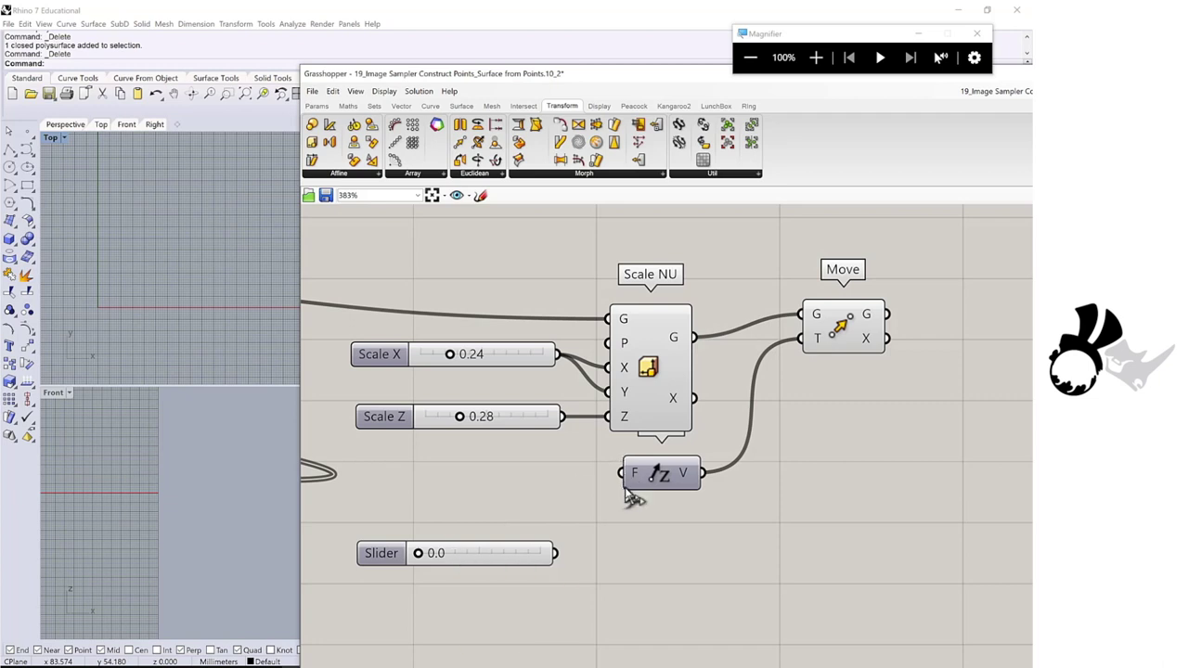
{"action": "left_click_drag", "start_coordinate": [622, 474], "coordinate": [554, 554]}
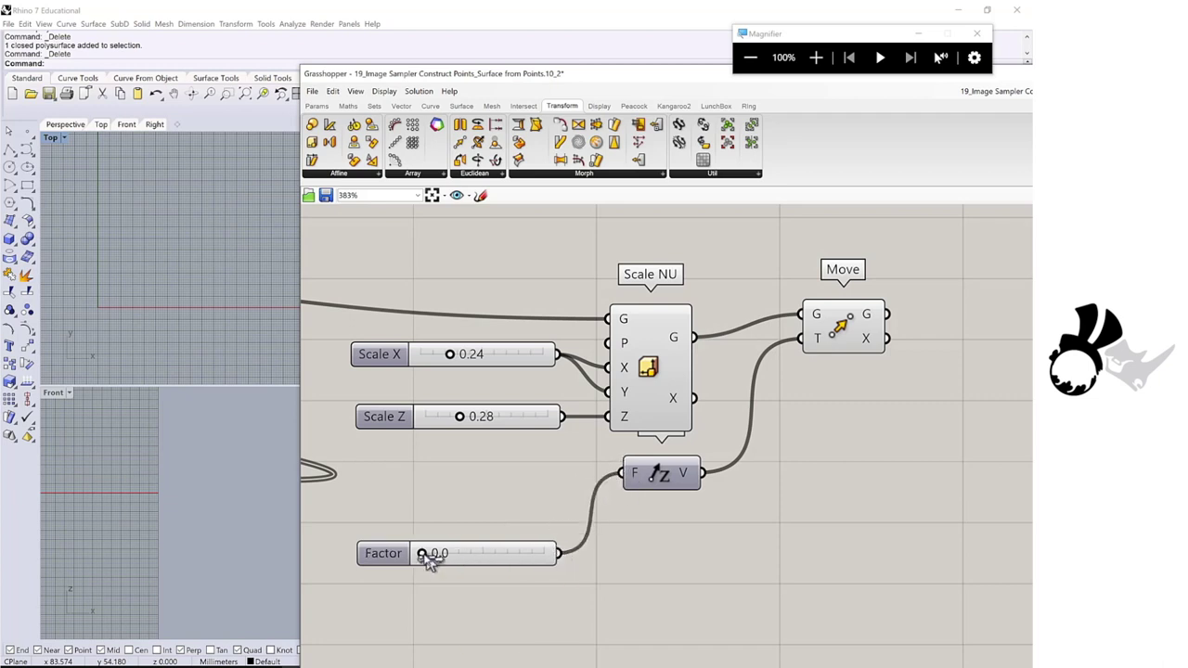
{"action": "left_click_drag", "start_coordinate": [429, 559], "coordinate": [505, 554]}
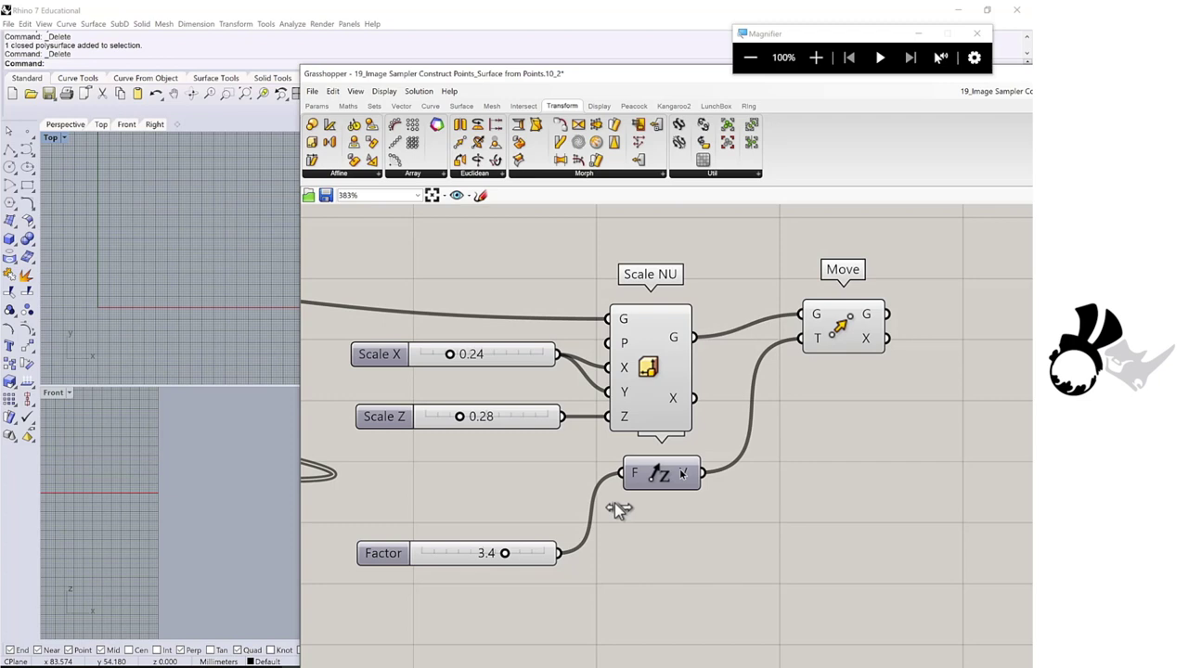
{"action": "left_click", "coordinate": [839, 327]}
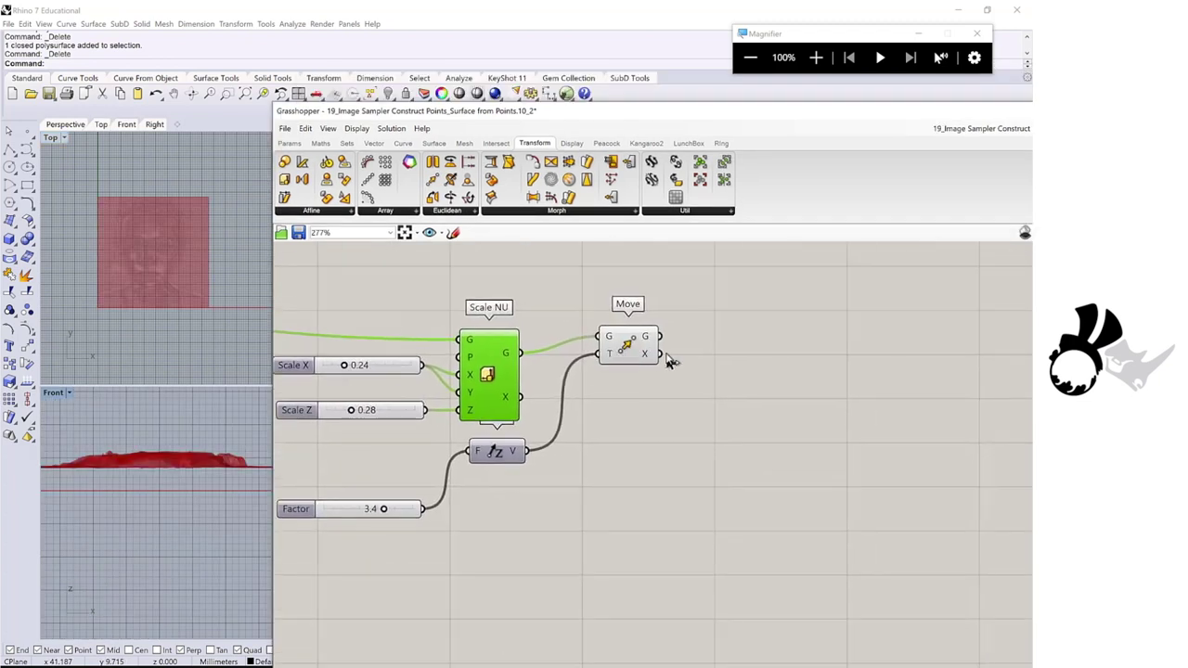
Step: Add a Brep Edges component fed by the moved relief geometry from Move
{"action": "double_click", "coordinate": [714, 339]}
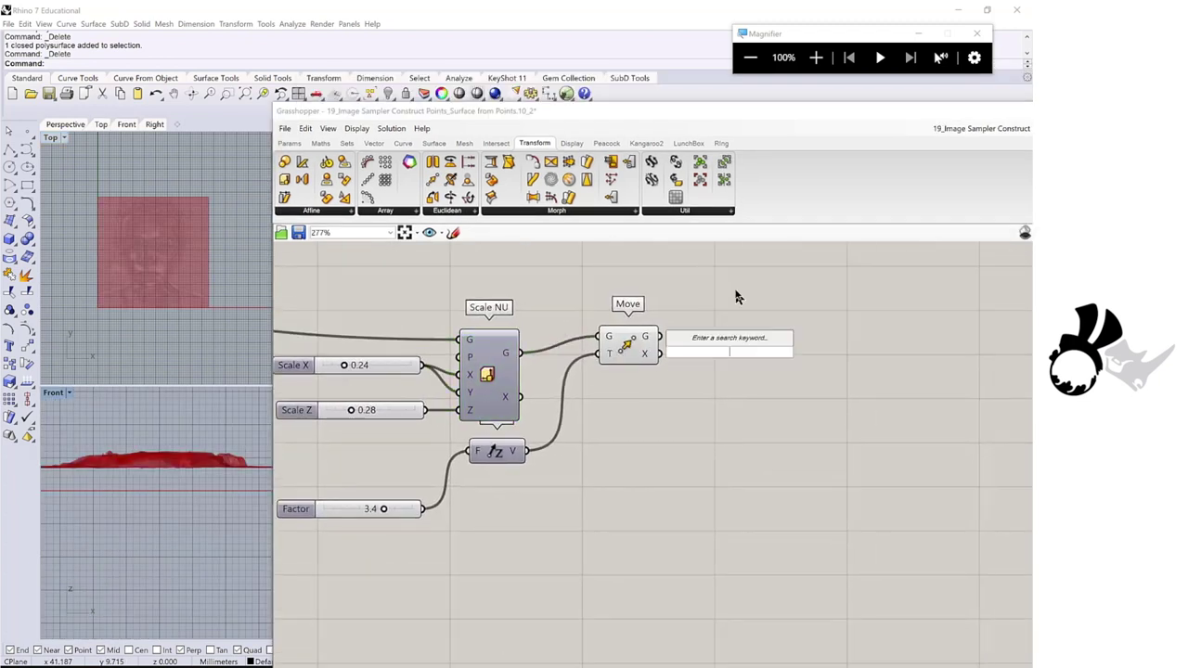
{"action": "type", "text": "b"}
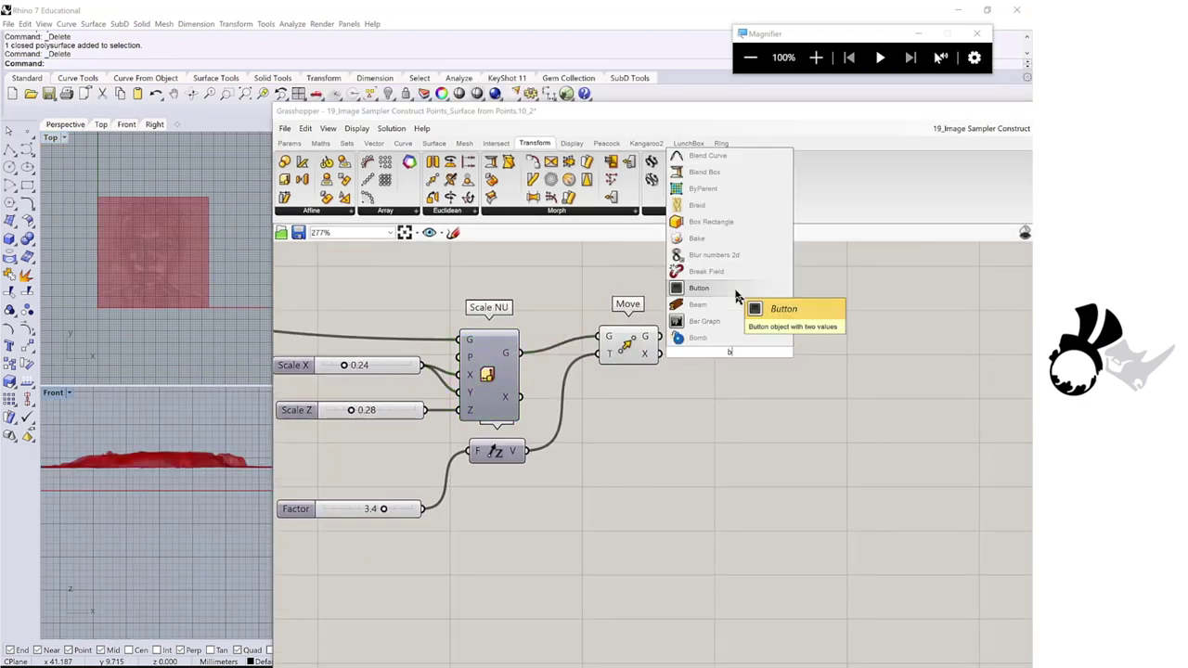
{"action": "type", "text": "repedge"}
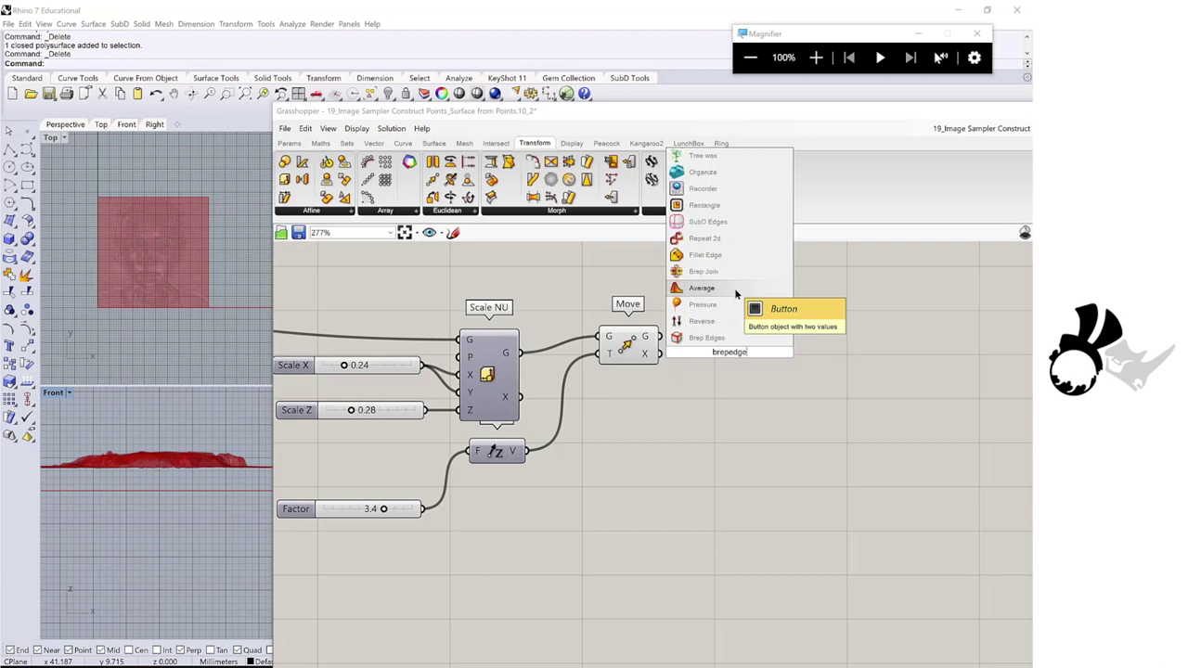
{"action": "left_click", "coordinate": [703, 339]}
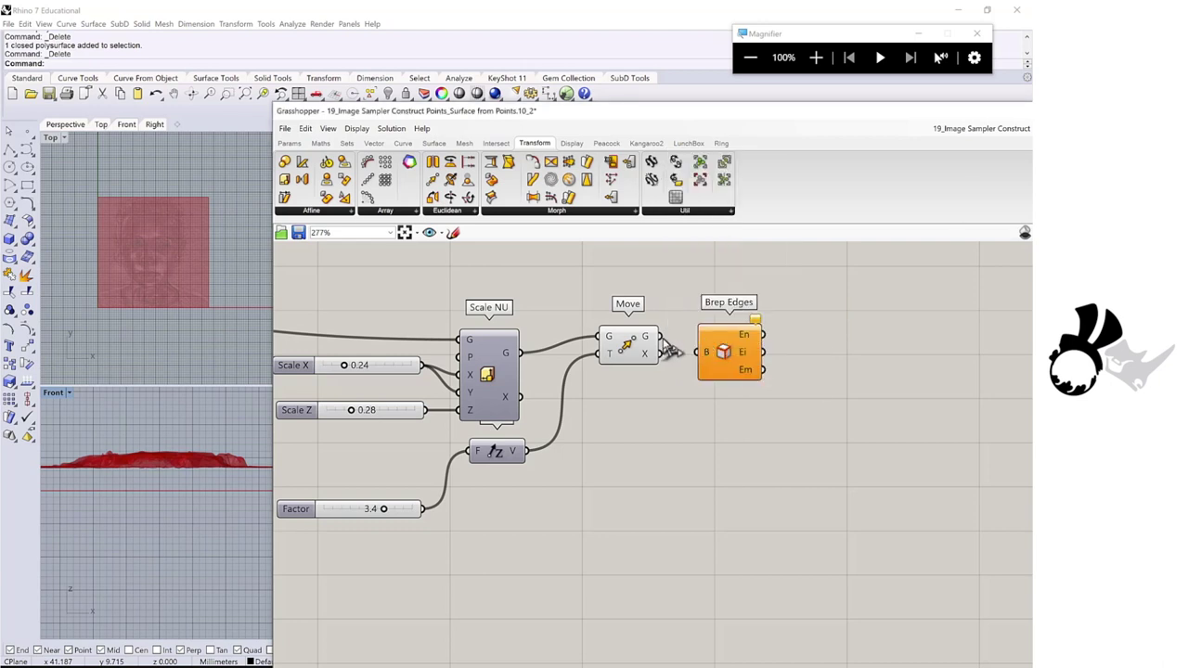
{"action": "left_click_drag", "start_coordinate": [661, 335], "coordinate": [748, 354]}
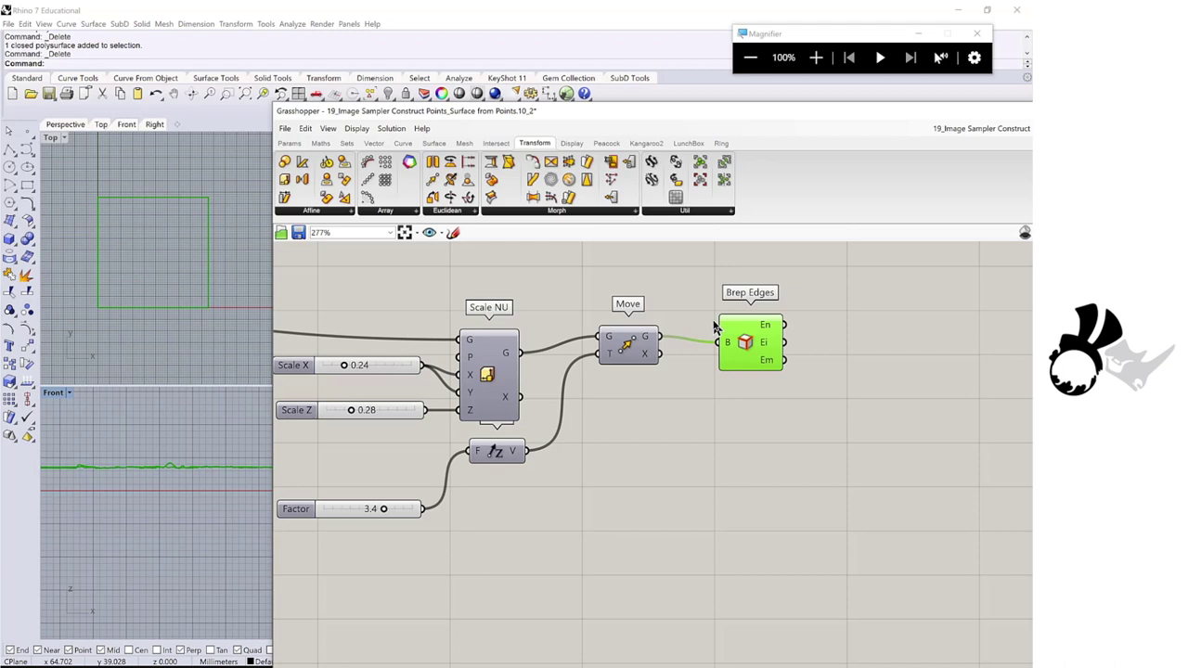
Step: Add Join Curves and feed it the naked edges from Brep Edges
{"action": "double_click", "coordinate": [887, 334]}
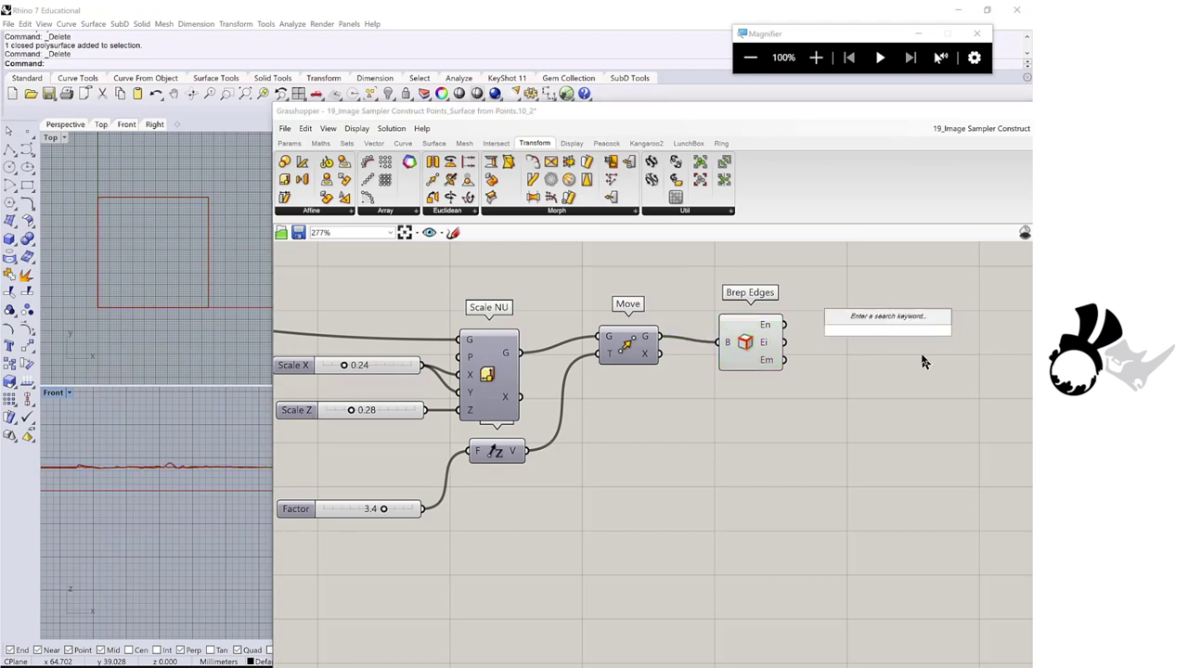
{"action": "type", "text": "join"}
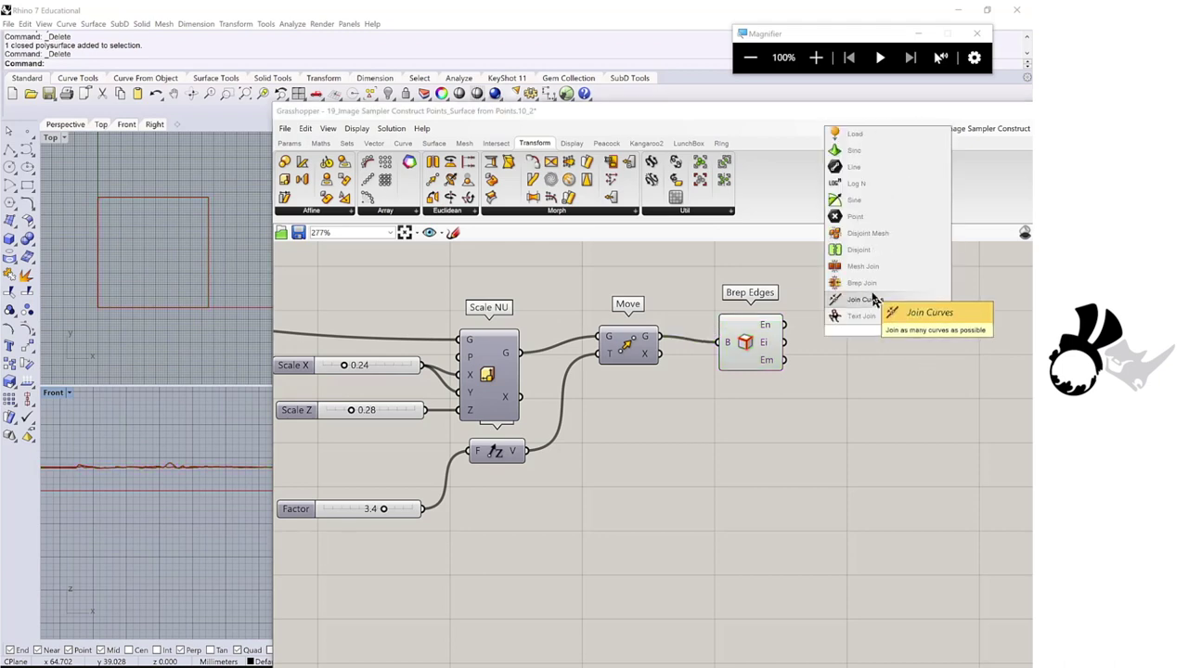
{"action": "left_click", "coordinate": [873, 299]}
{"action": "left_click_drag", "start_coordinate": [784, 324], "coordinate": [860, 322]}
{"action": "right_click_drag", "start_coordinate": [886, 362], "coordinate": [644, 390]}
Step: Add a Project component fed by the joined curves and preview the flattened outline
{"action": "double_click", "coordinate": [721, 357]}
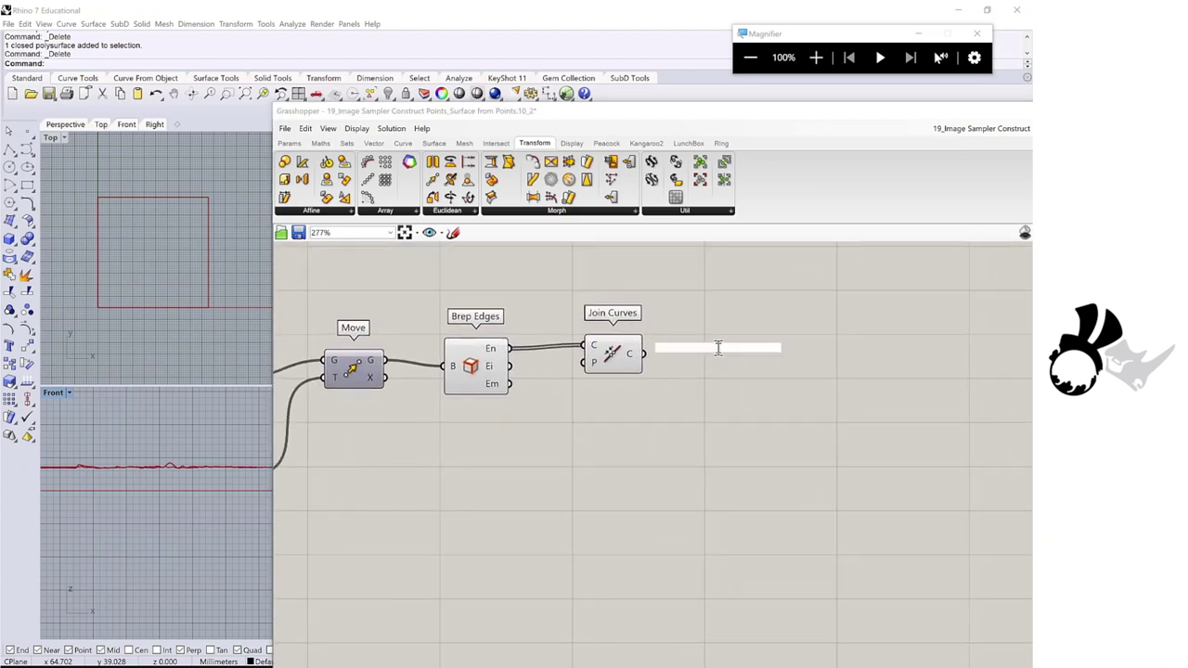
{"action": "type", "text": "proje"}
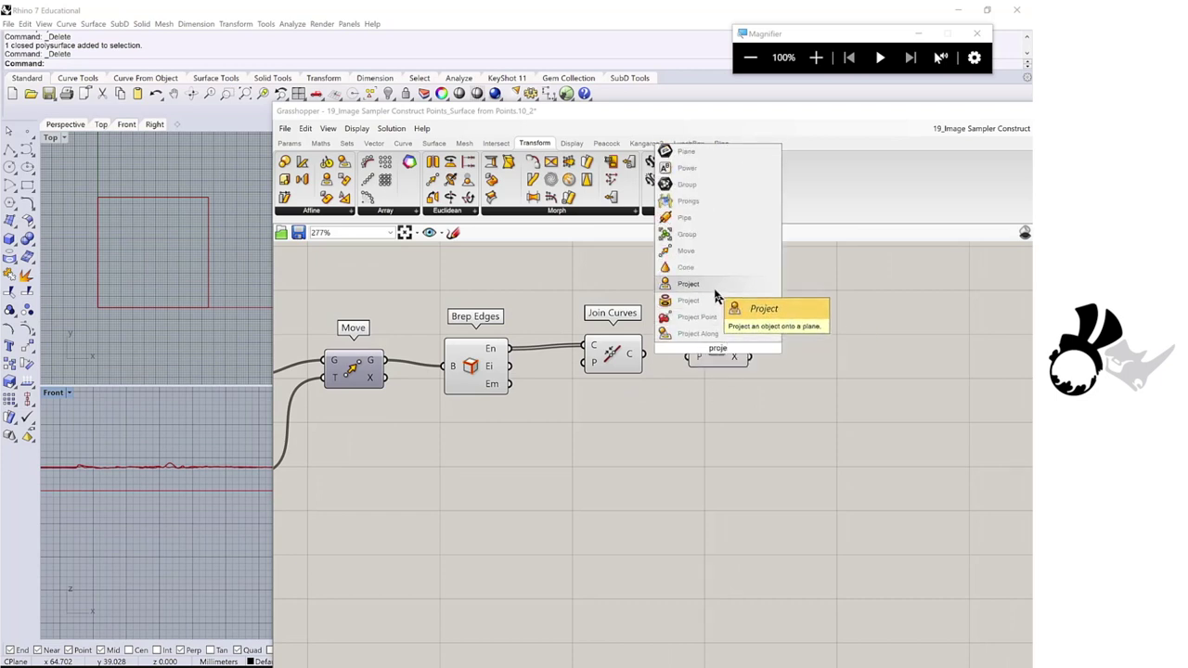
{"action": "left_click", "coordinate": [715, 298]}
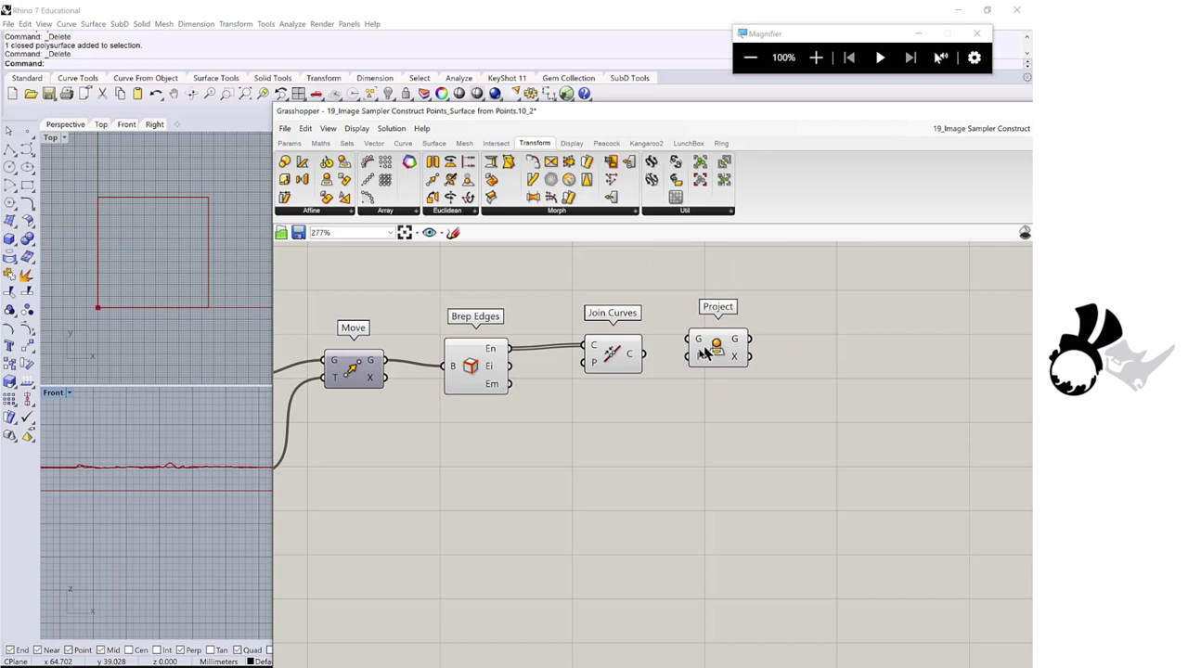
{"action": "left_click_drag", "start_coordinate": [645, 355], "coordinate": [691, 342]}
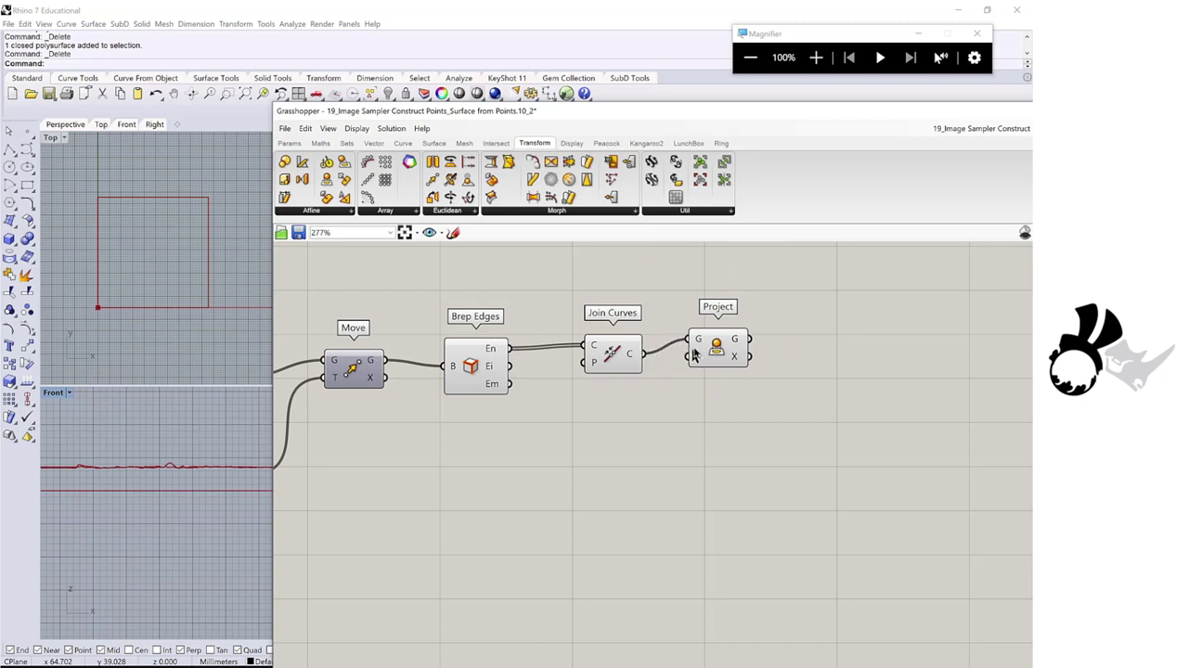
{"action": "left_click", "coordinate": [731, 360]}
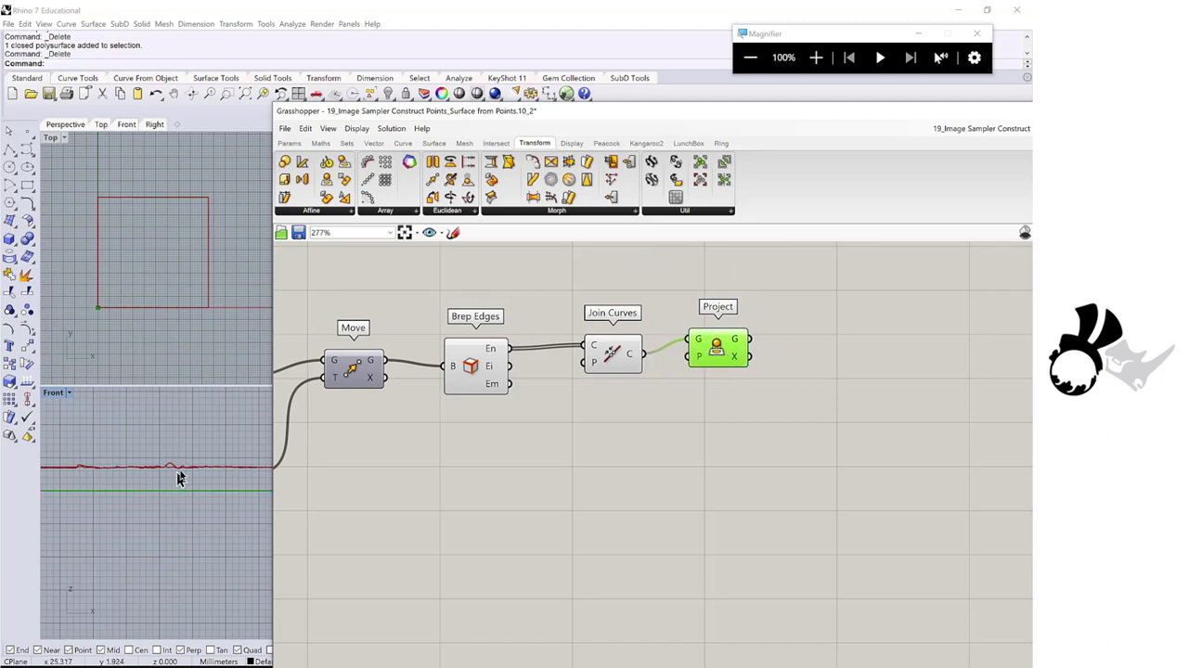
{"action": "scroll", "coordinate": [182, 479], "scroll_direction": "up", "scroll_amount": 2}
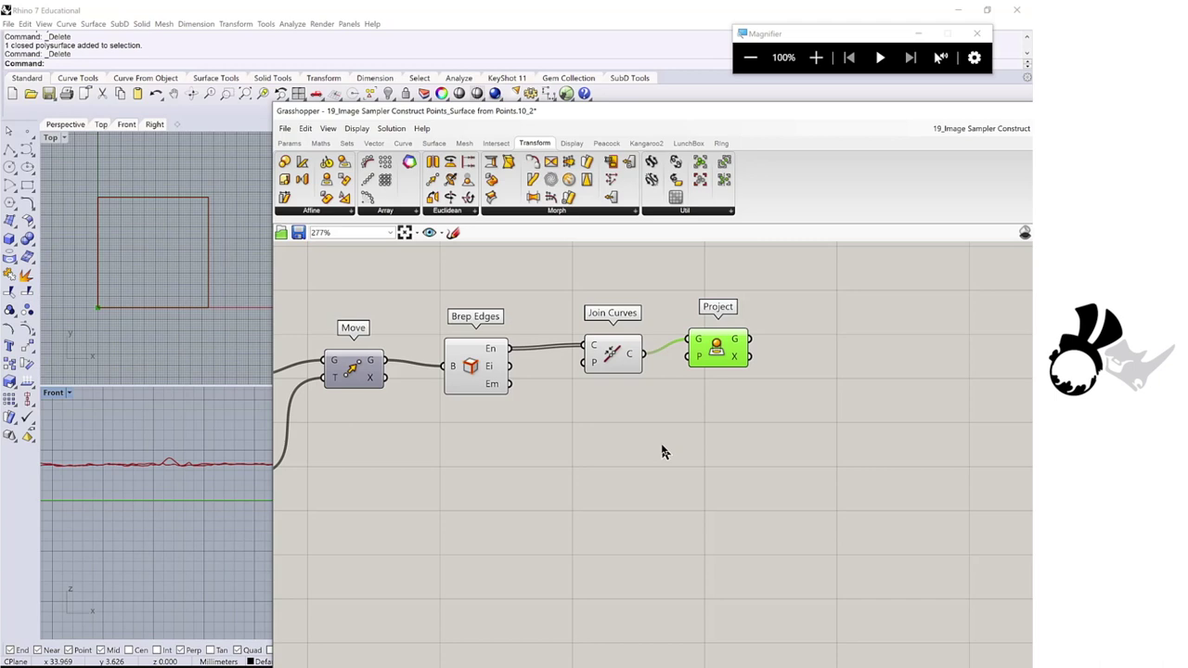
Step: Add Boundary Surfaces and feed it Project's flattened outline as edges
{"action": "left_click", "coordinate": [434, 143]}
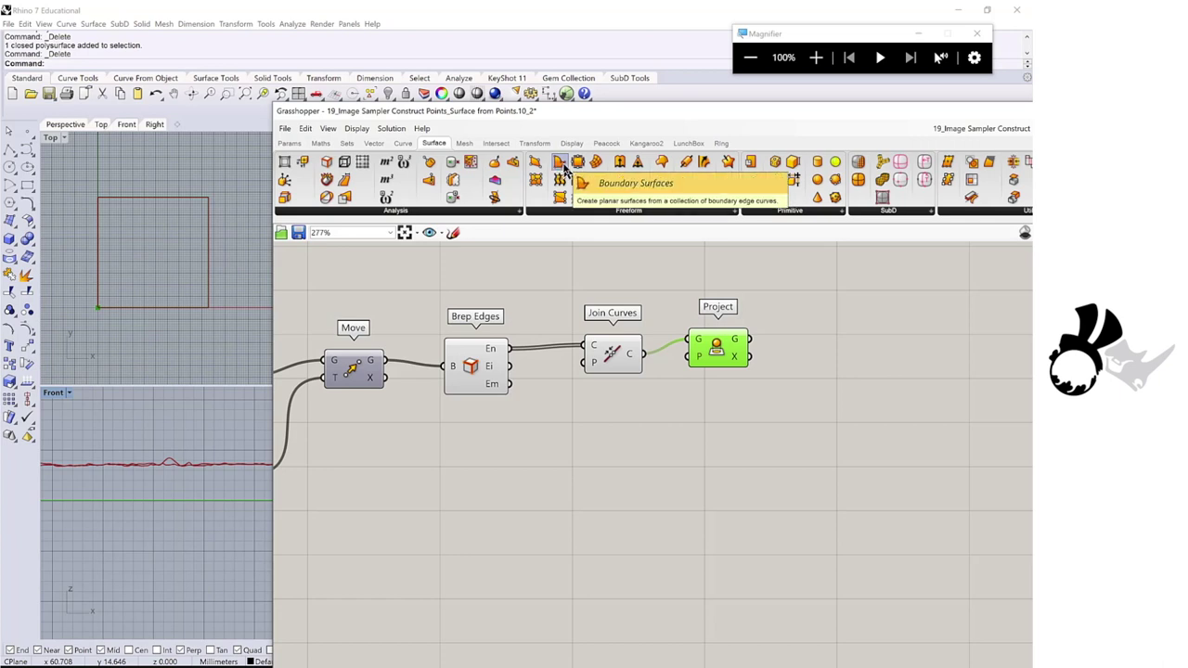
{"action": "left_click_drag", "start_coordinate": [557, 165], "coordinate": [863, 375]}
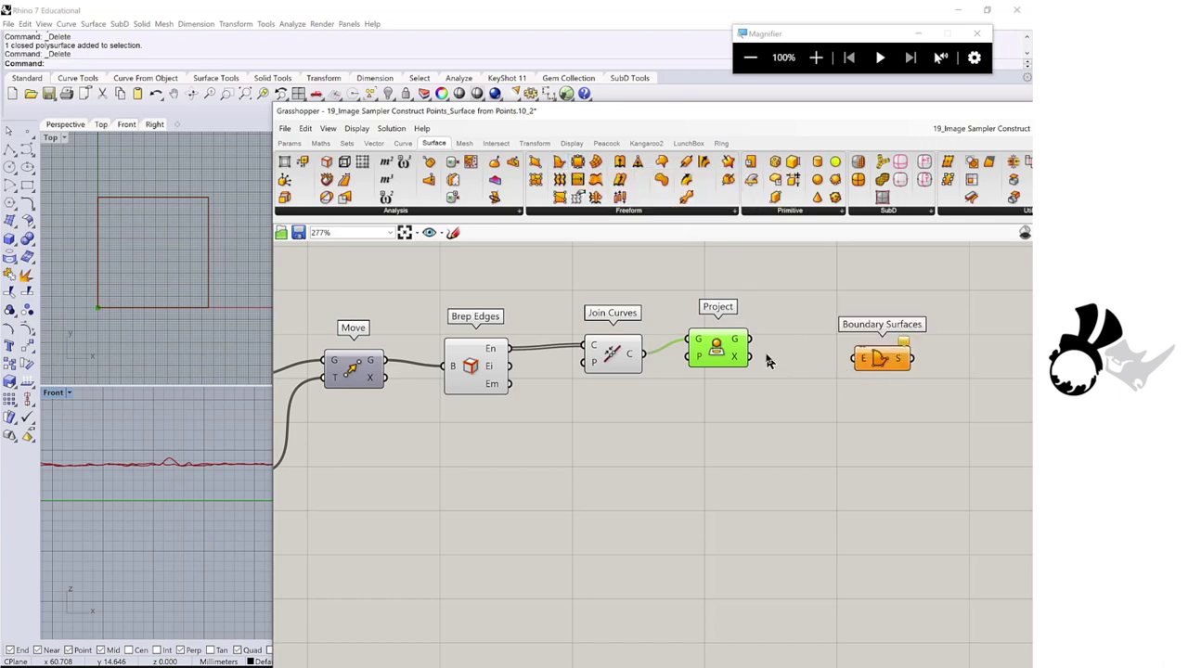
{"action": "left_click_drag", "start_coordinate": [752, 342], "coordinate": [846, 374]}
{"action": "left_click", "coordinate": [339, 299], "text": "shift"}
{"action": "middle_click", "coordinate": [429, 297]}
{"action": "right_click_drag", "start_coordinate": [846, 374], "coordinate": [601, 332]}
{"action": "left_click", "coordinate": [478, 276]}
{"action": "left_click", "coordinate": [634, 362]}
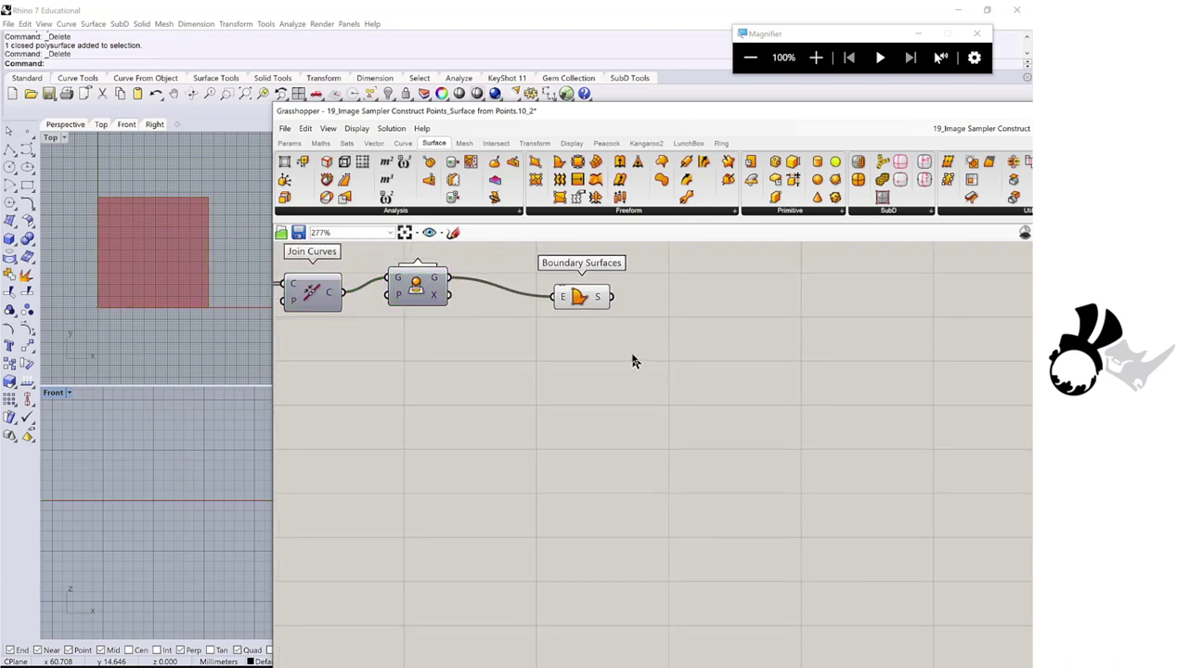
Step: Loft the raised and projected outlines into side walls and wire them into Brep Join
{"action": "double_click", "coordinate": [631, 362]}
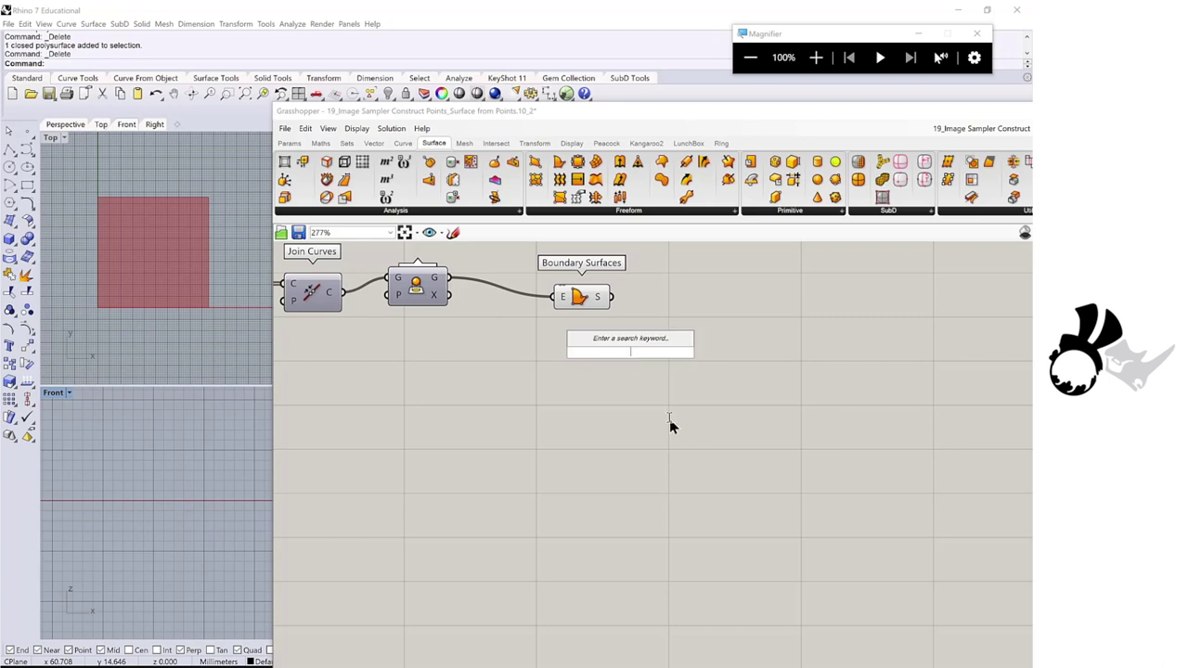
{"action": "type", "text": "loft"}
{"action": "key", "text": "Return"}
{"action": "left_click_drag", "start_coordinate": [653, 360], "coordinate": [451, 279]}
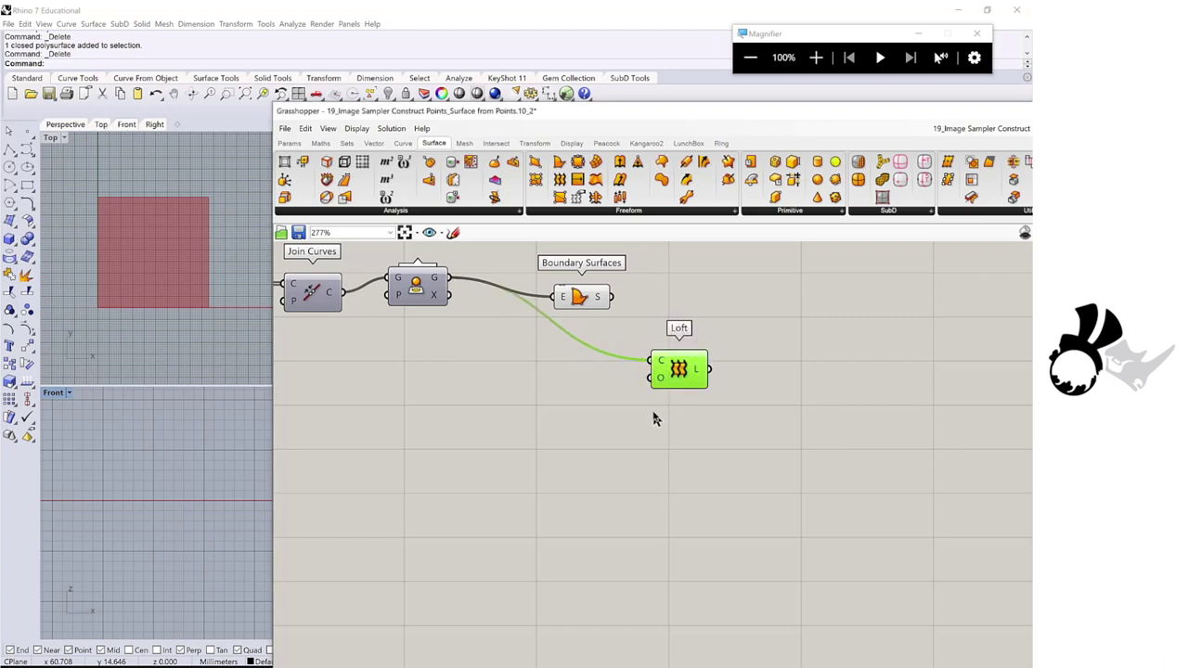
{"action": "scroll", "coordinate": [663, 416], "scroll_direction": "down", "scroll_amount": 2}
{"action": "scroll", "coordinate": [666, 408], "scroll_direction": "up", "scroll_amount": 2}
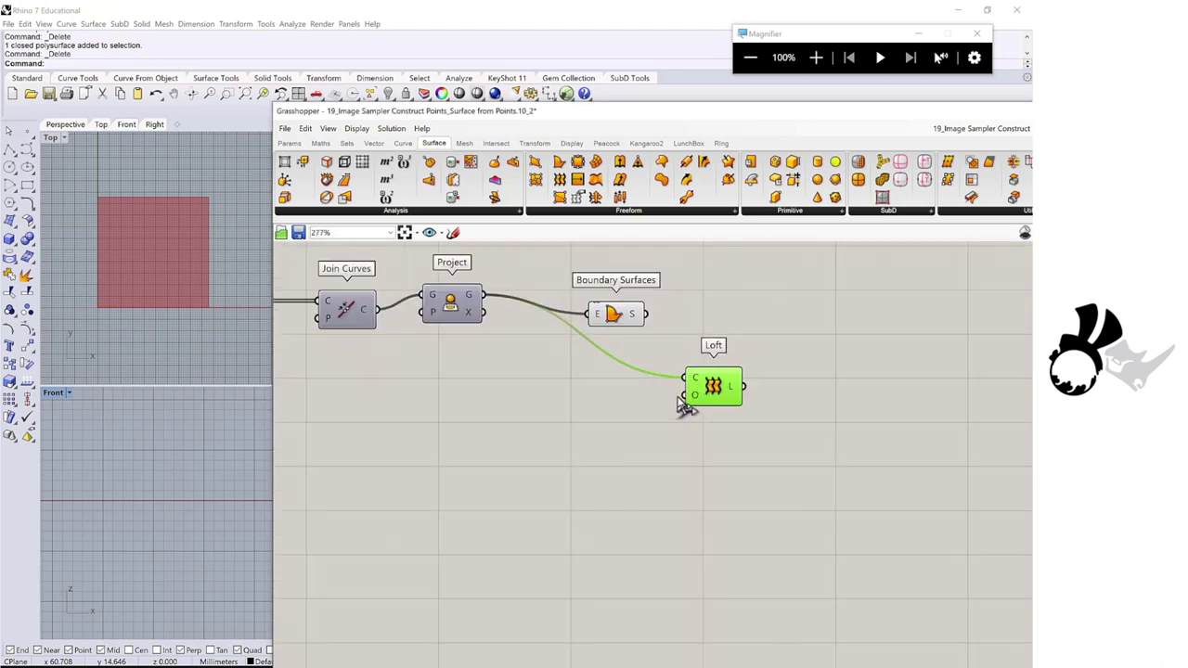
{"action": "left_click_drag", "start_coordinate": [483, 312], "coordinate": [688, 390], "text": "shift"}
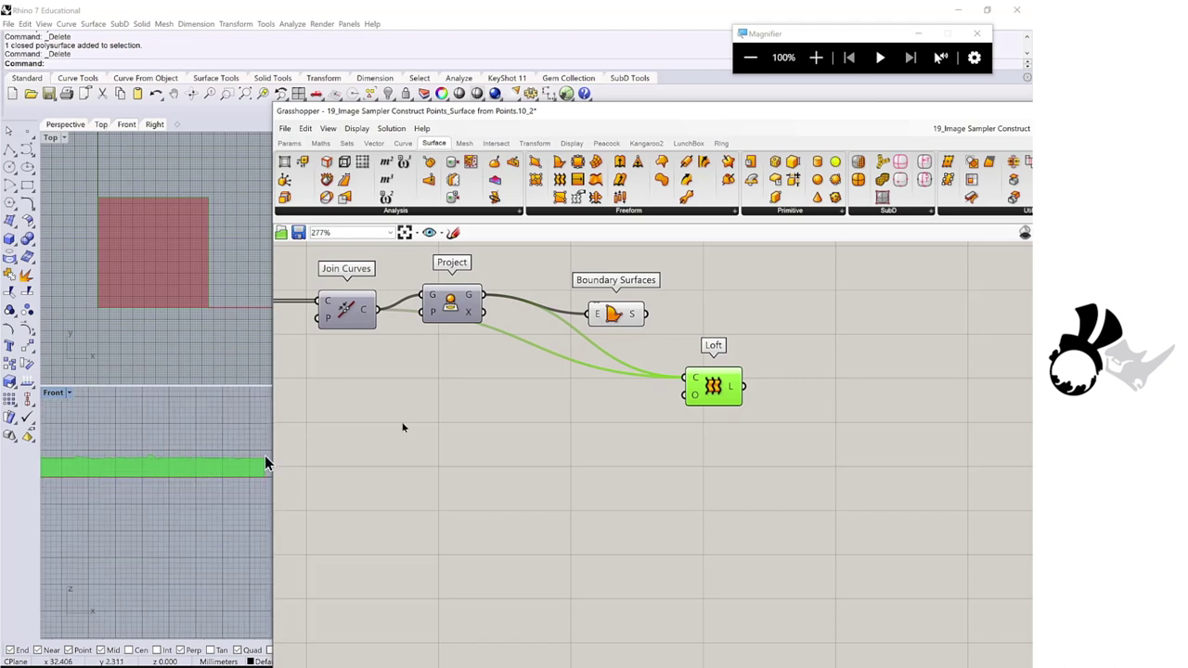
{"action": "left_click", "coordinate": [656, 342]}
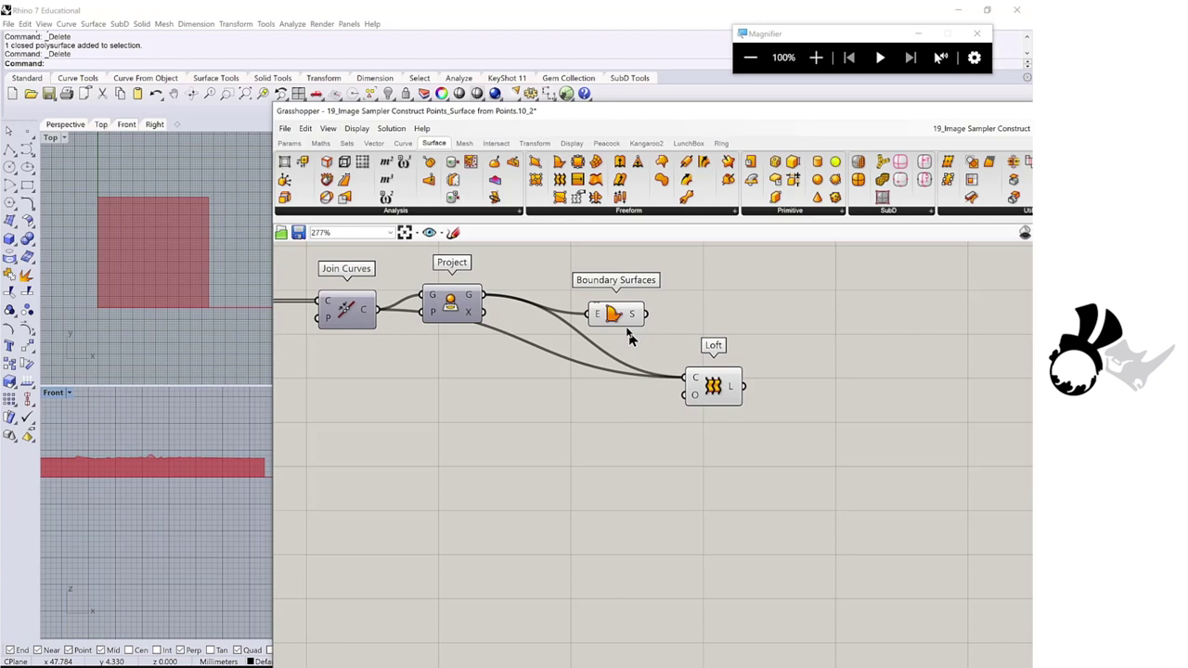
{"action": "left_click_drag", "start_coordinate": [628, 361], "coordinate": [705, 345]}
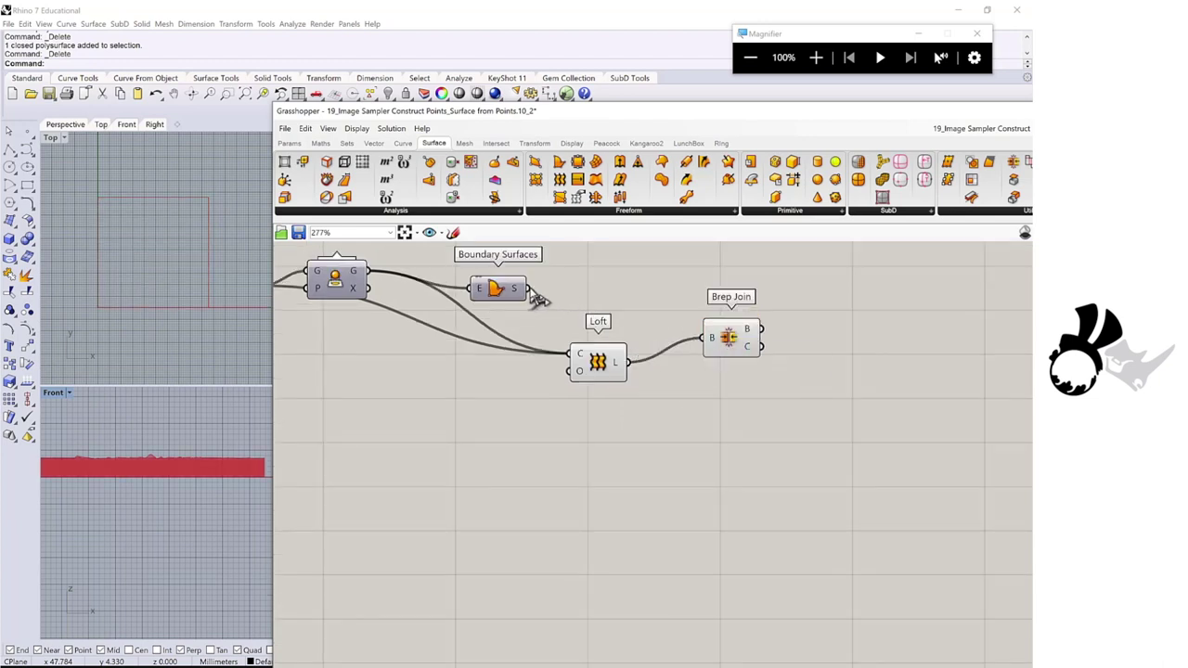
Step: Add the boundary base surface and moved relief surface to Brep Join with the loft walls
{"action": "left_click_drag", "start_coordinate": [529, 290], "coordinate": [707, 343]}
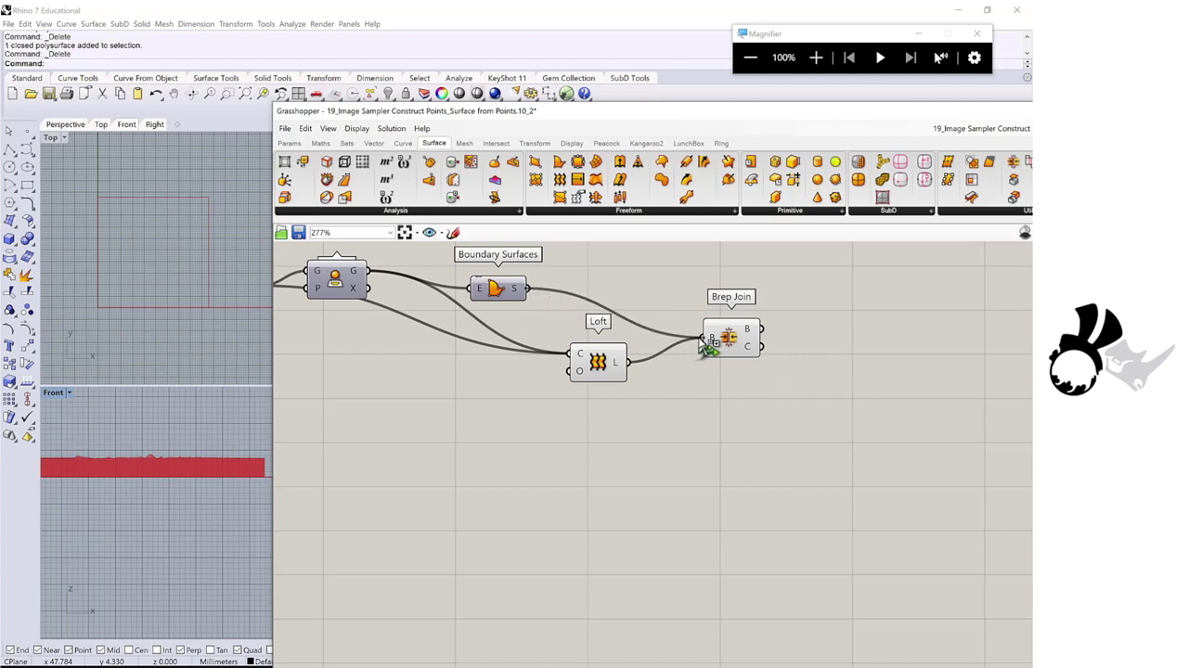
{"action": "scroll", "coordinate": [730, 345], "scroll_direction": "down", "scroll_amount": 2}
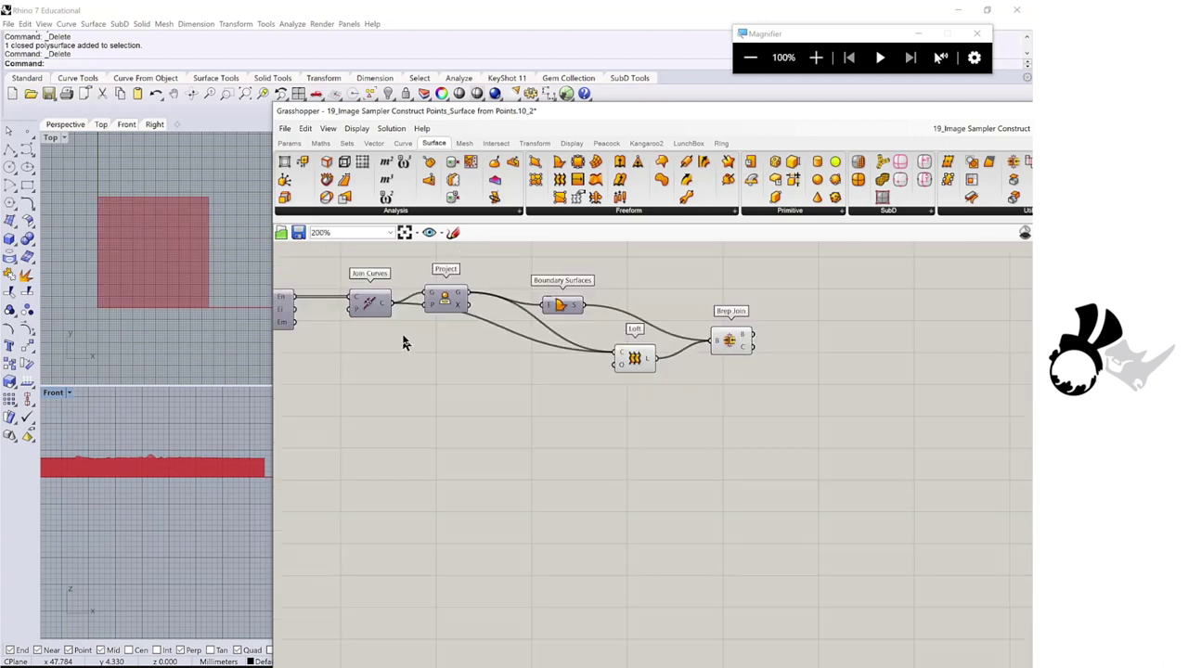
{"action": "right_click_drag", "start_coordinate": [403, 344], "coordinate": [538, 339]}
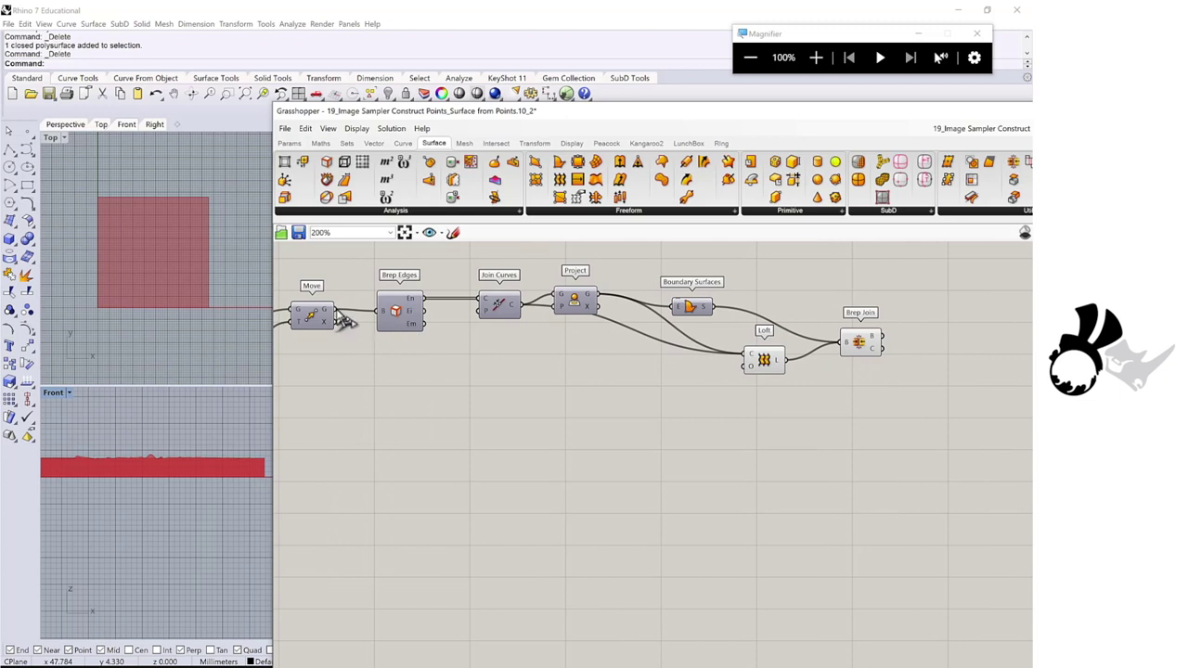
{"action": "left_click_drag", "start_coordinate": [346, 320], "coordinate": [846, 362]}
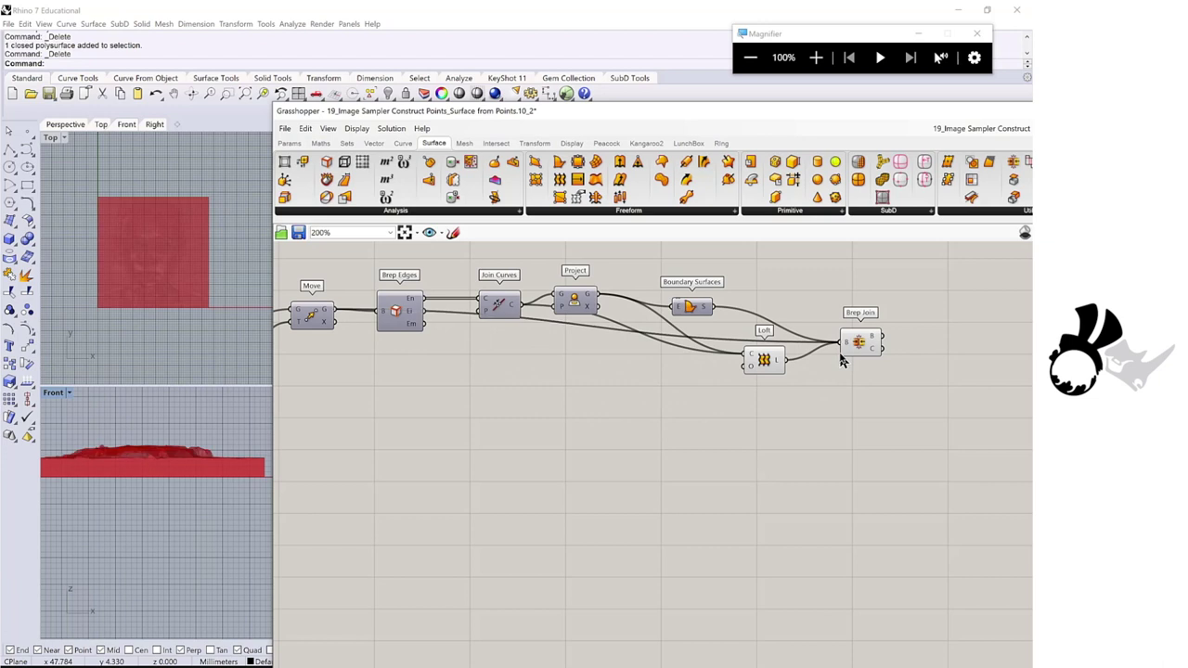
{"action": "scroll", "coordinate": [151, 269], "scroll_direction": "up", "scroll_amount": 5}
{"action": "scroll", "coordinate": [825, 365], "scroll_direction": "up", "scroll_amount": 3}
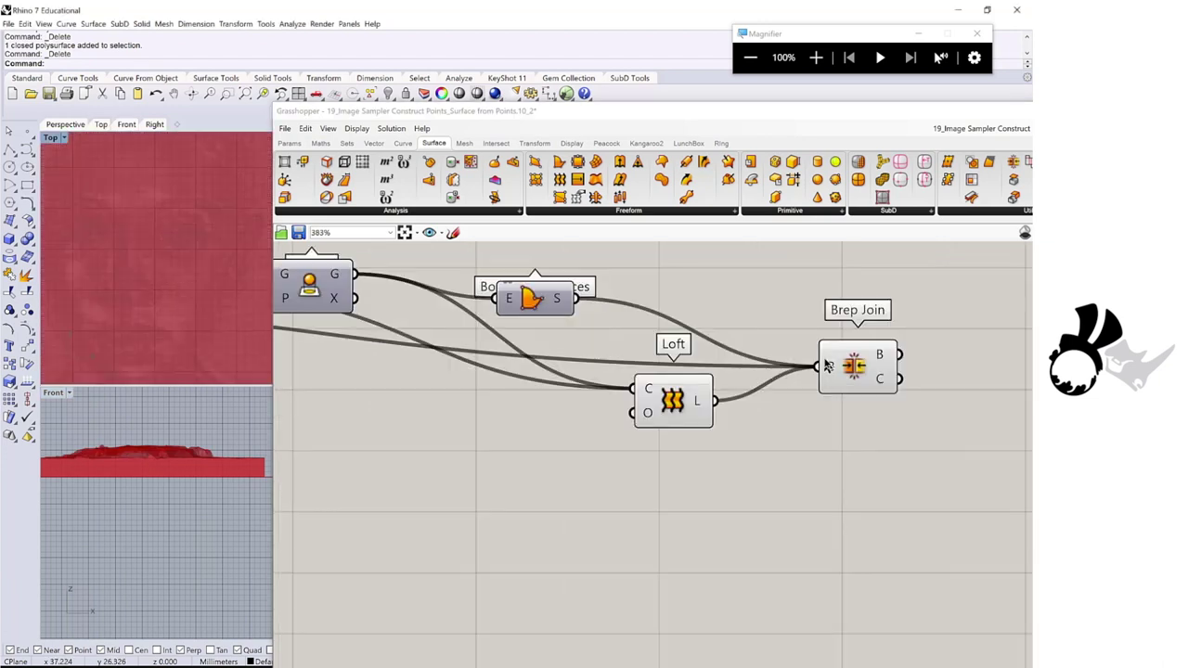
Step: Flatten the B input of Brep Join so all Breps join as one list
{"action": "right_click", "coordinate": [831, 368]}
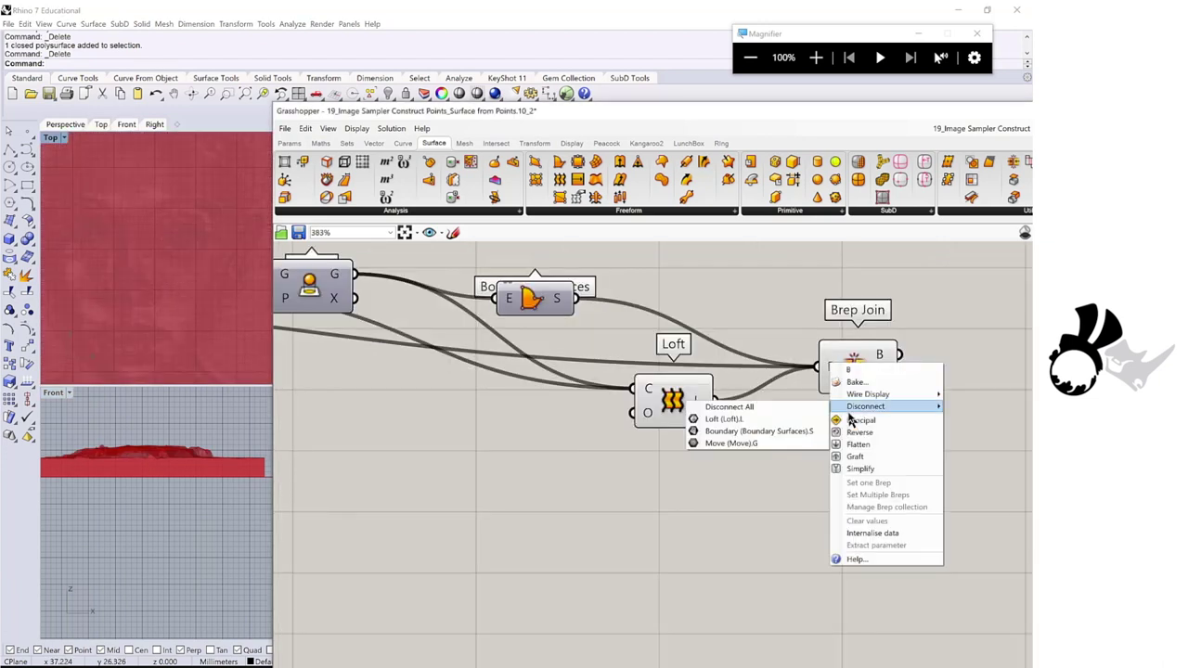
{"action": "left_click", "coordinate": [859, 445]}
{"action": "left_click_drag", "start_coordinate": [365, 111], "coordinate": [505, 137]}
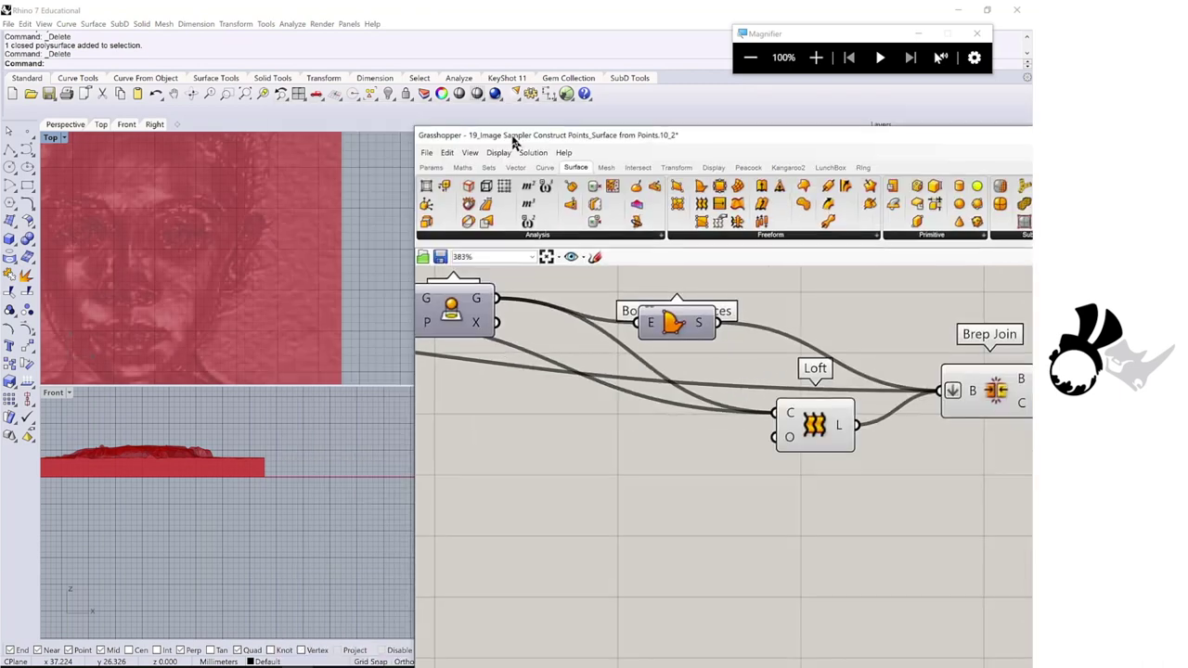
{"action": "scroll", "coordinate": [230, 251], "scroll_direction": "up", "scroll_amount": 4}
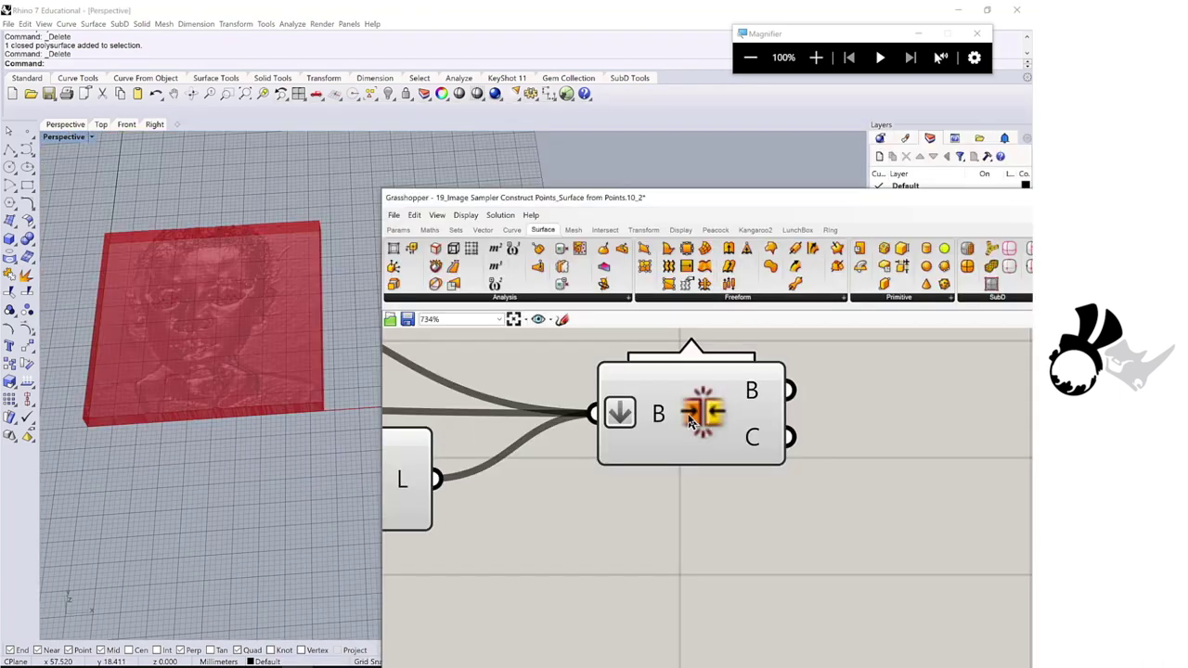
{"action": "scroll", "coordinate": [691, 423], "scroll_direction": "down", "scroll_amount": 3}
Step: Bake the joined relief plaque into Rhino on the Default layer
{"action": "right_click", "coordinate": [689, 422]}
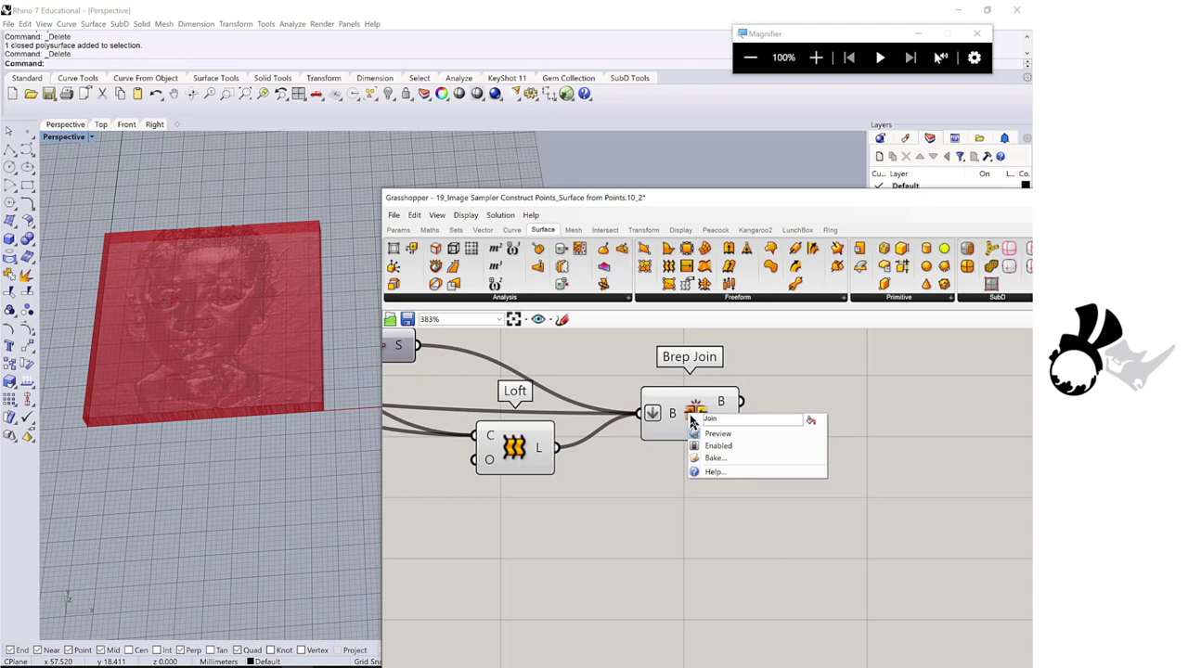
{"action": "left_click", "coordinate": [711, 459]}
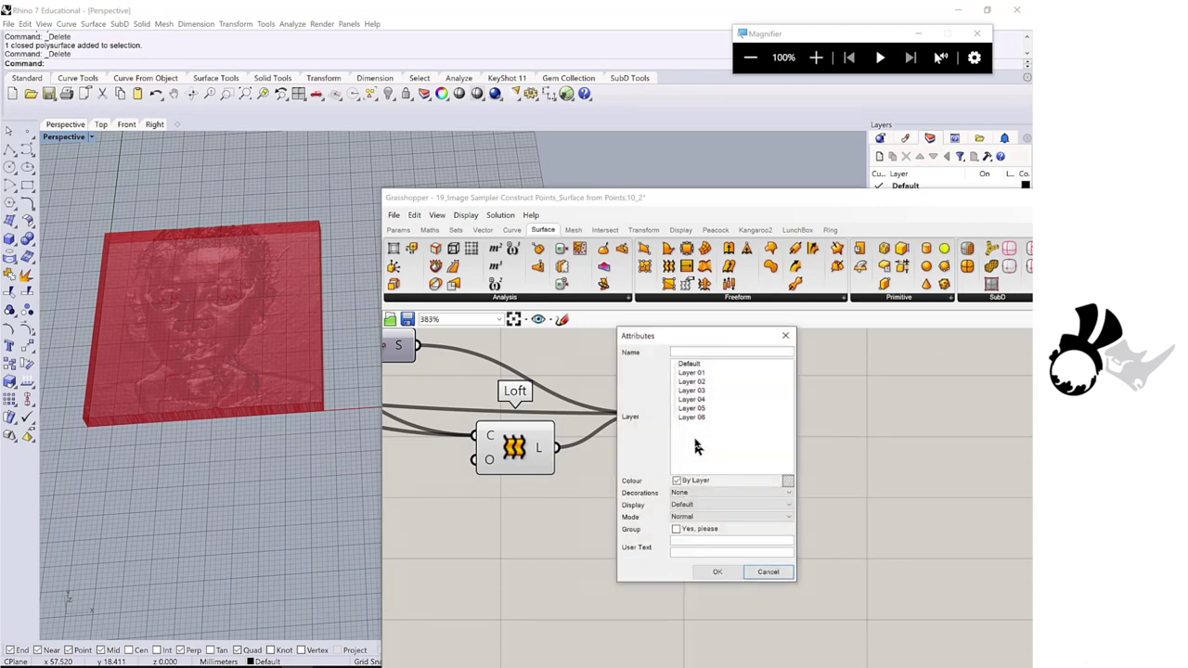
{"action": "left_click", "coordinate": [698, 364]}
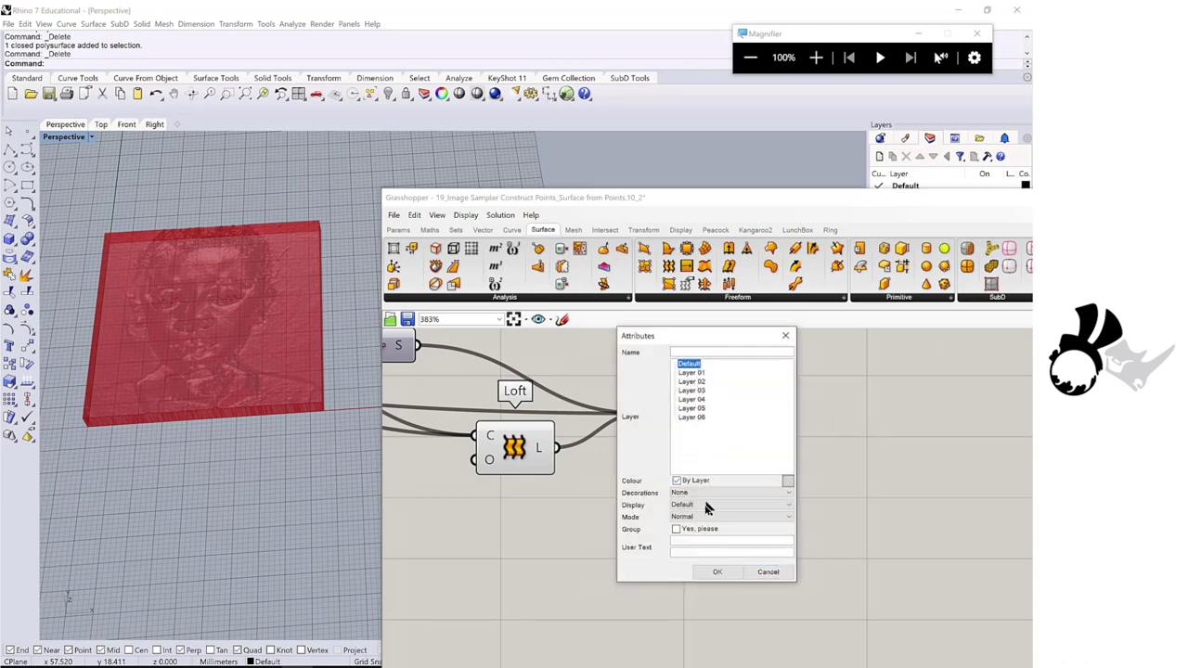
{"action": "left_click", "coordinate": [716, 571]}
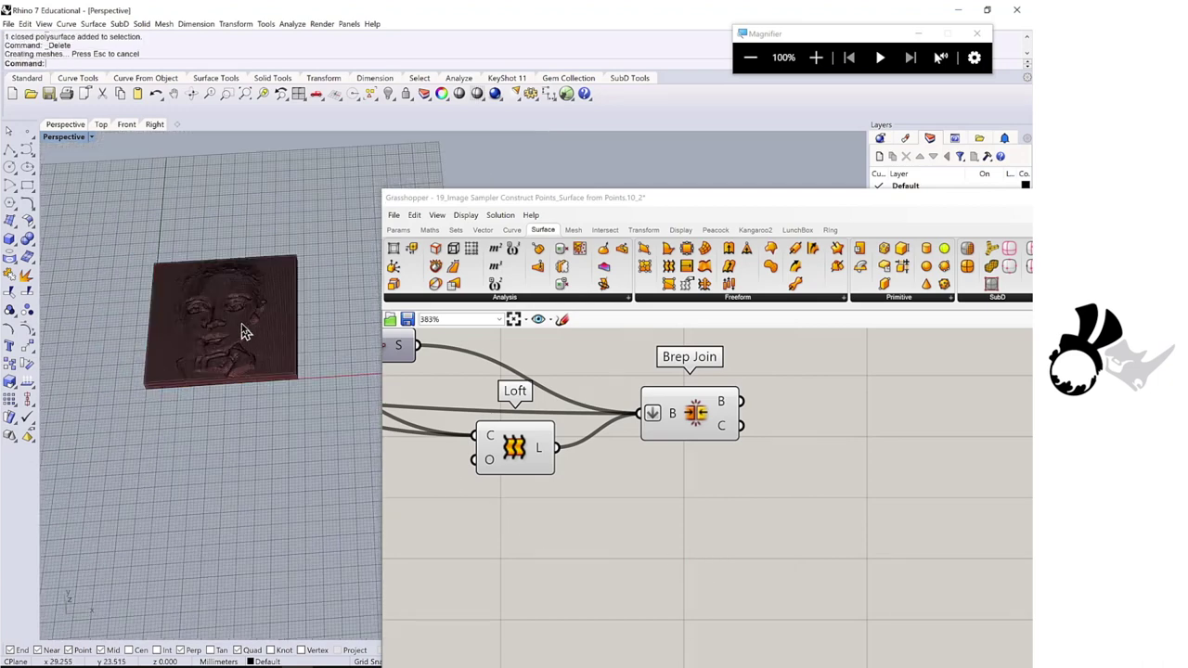
Step: Shift the baked portrait plaque about 51 mm left with the gumball X arrow
{"action": "mouse_move", "coordinate": [250, 331]}
{"action": "right_mouse_down"}
{"action": "mouse_move", "coordinate": [369, 321]}
{"action": "mouse_move", "coordinate": [345, 339]}
{"action": "right_mouse_up"}
{"action": "left_click", "coordinate": [343, 337]}
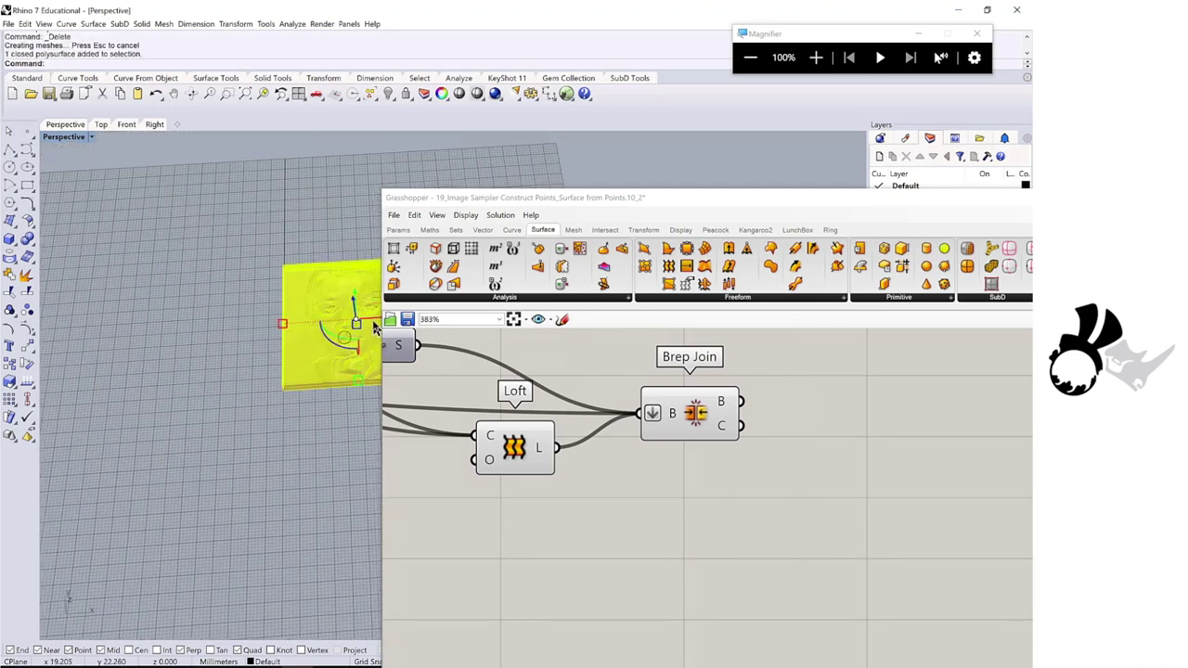
{"action": "left_click_drag", "start_coordinate": [345, 311], "coordinate": [210, 315]}
{"action": "key", "text": "Escape"}
{"action": "scroll", "coordinate": [229, 373], "scroll_direction": "up", "scroll_amount": 3}
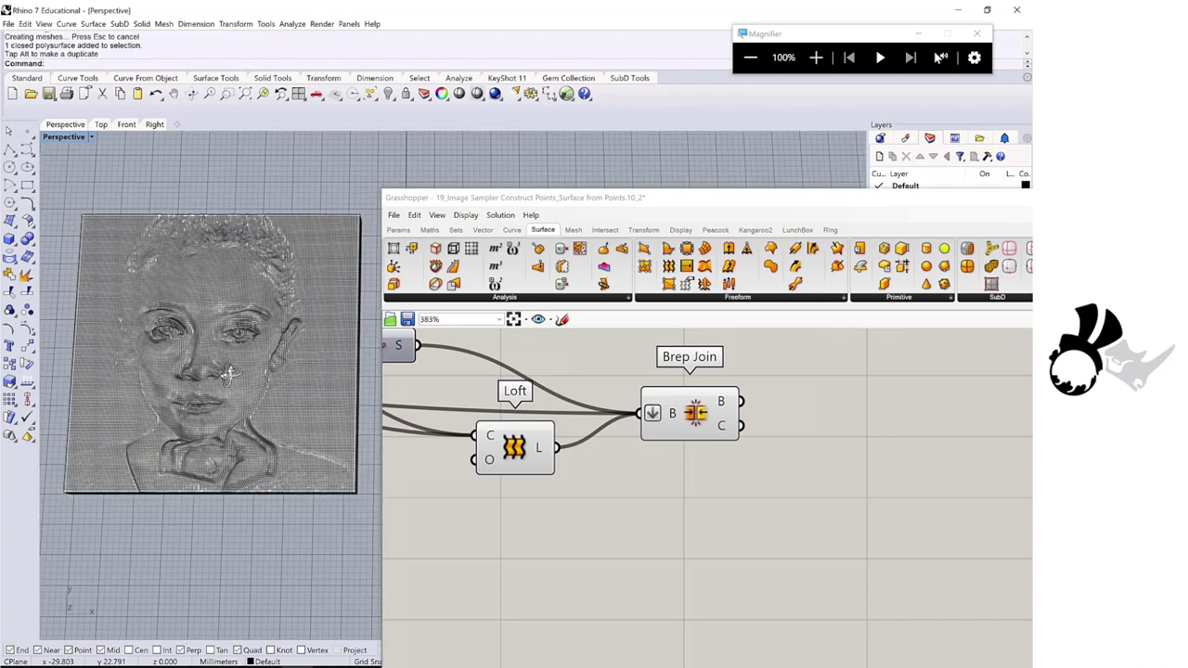